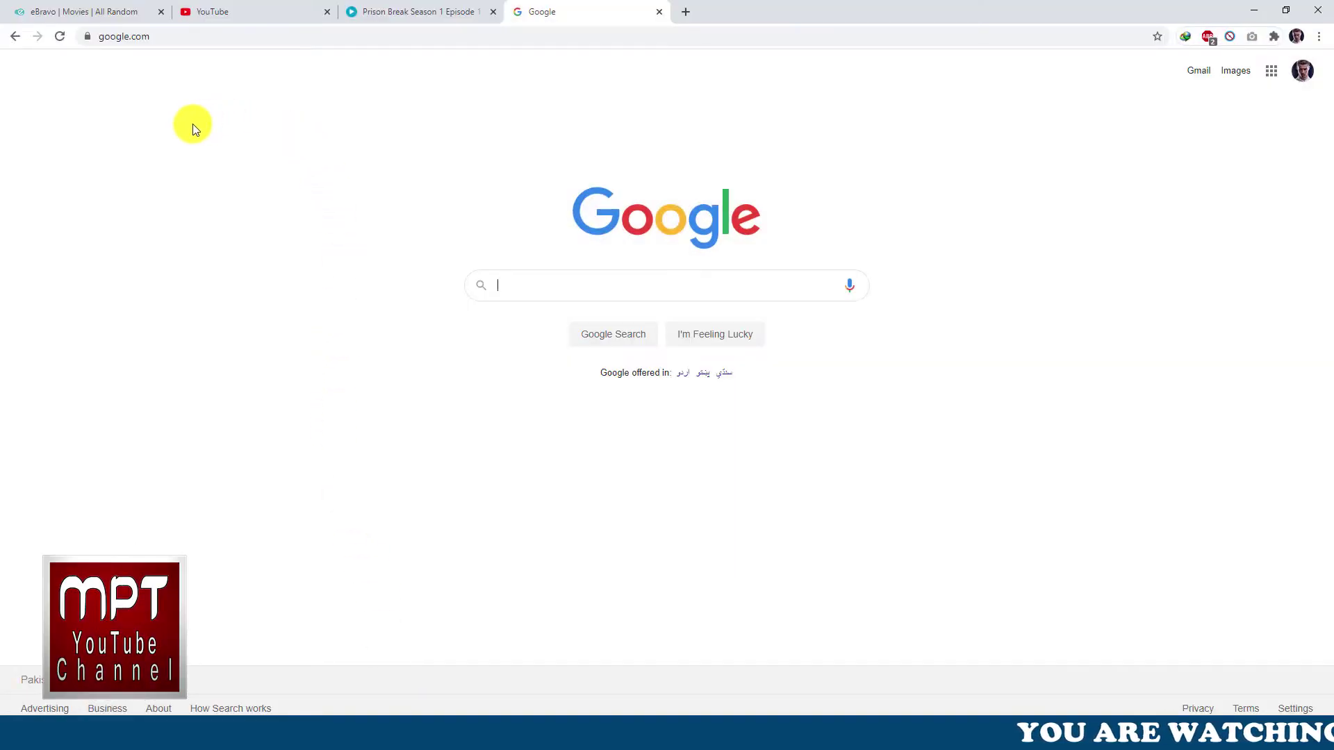
# Search Google for "send to vlc" and add the Send to VLC (VideoLAN) media player extension to Chrome.
pyautogui.click(502, 285)
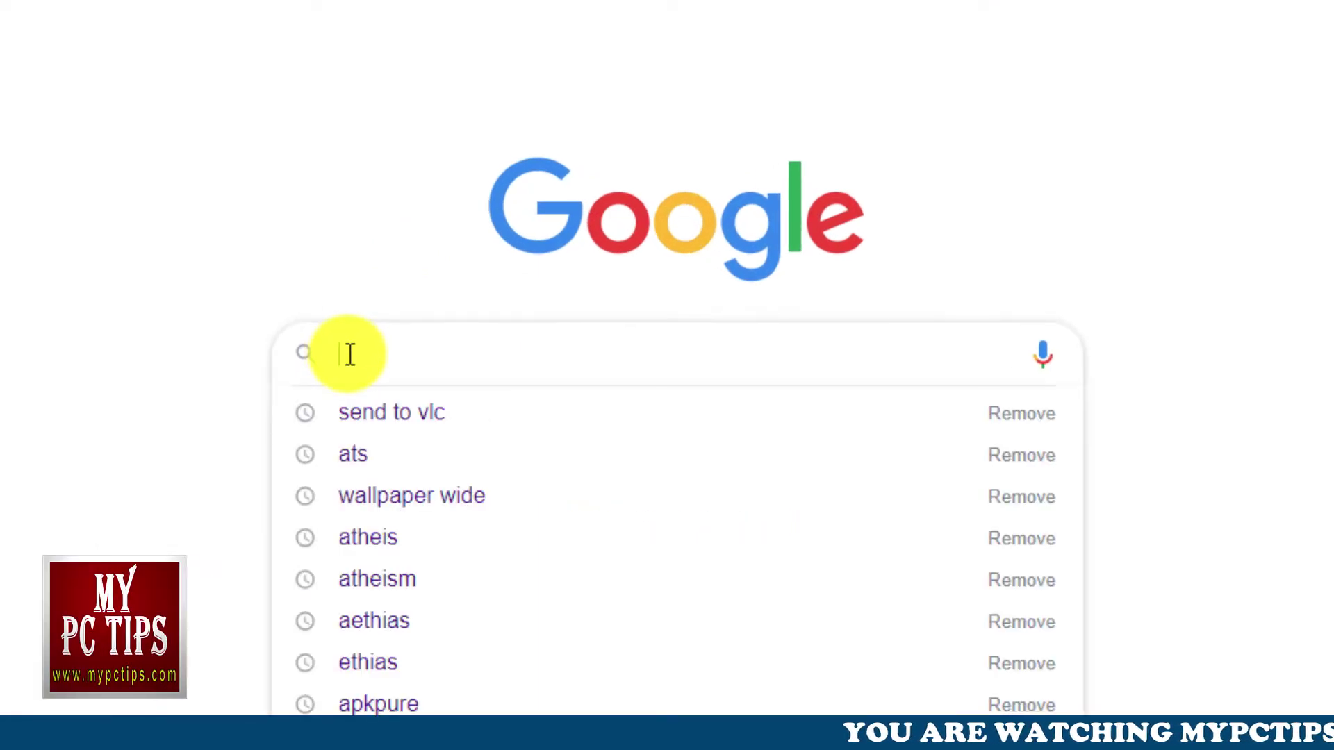
pyautogui.write('send to vlc')
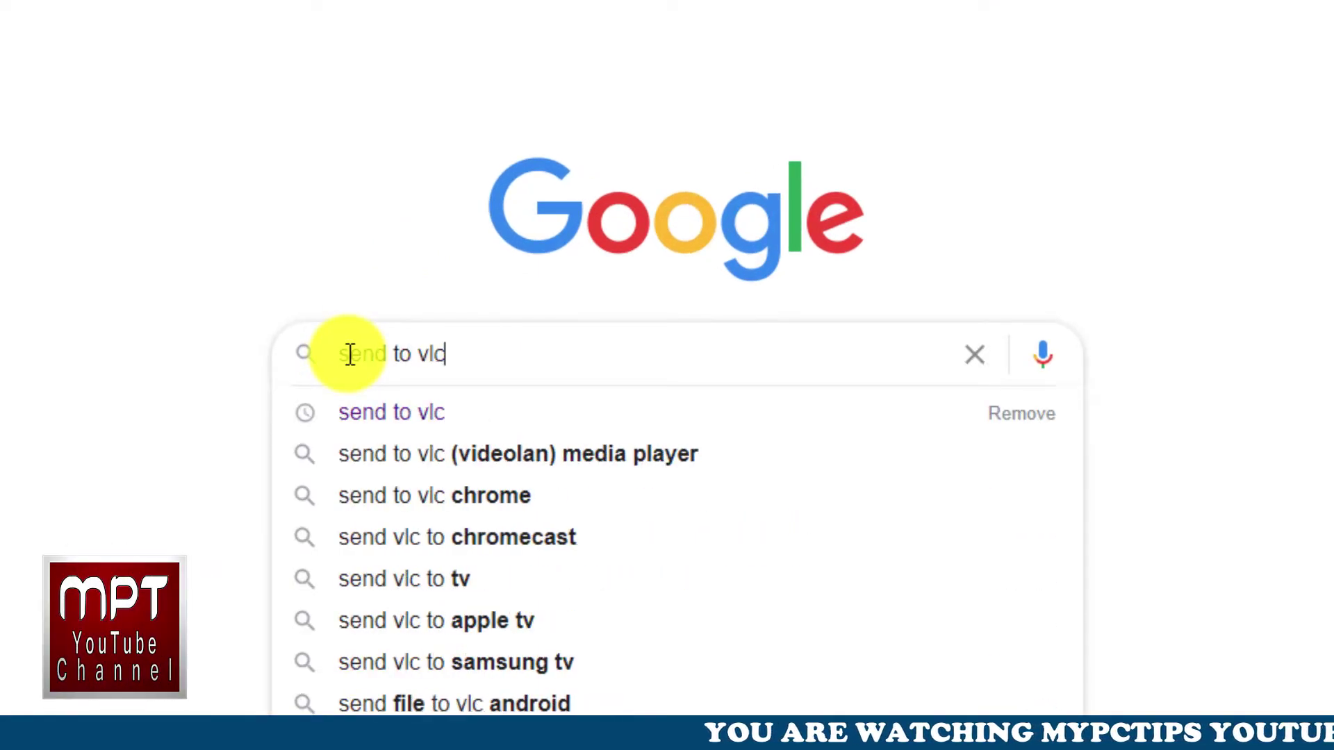
pyautogui.press('Return')
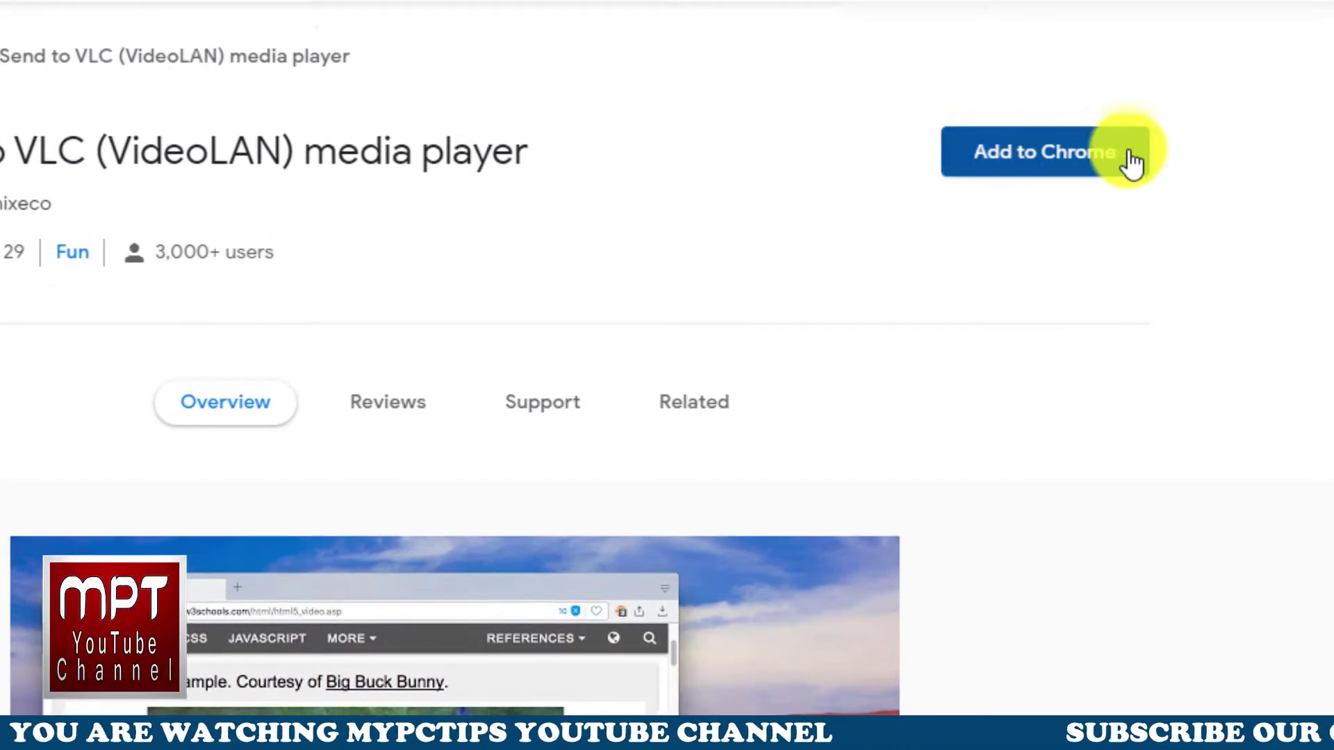
pyautogui.click(1131, 158)
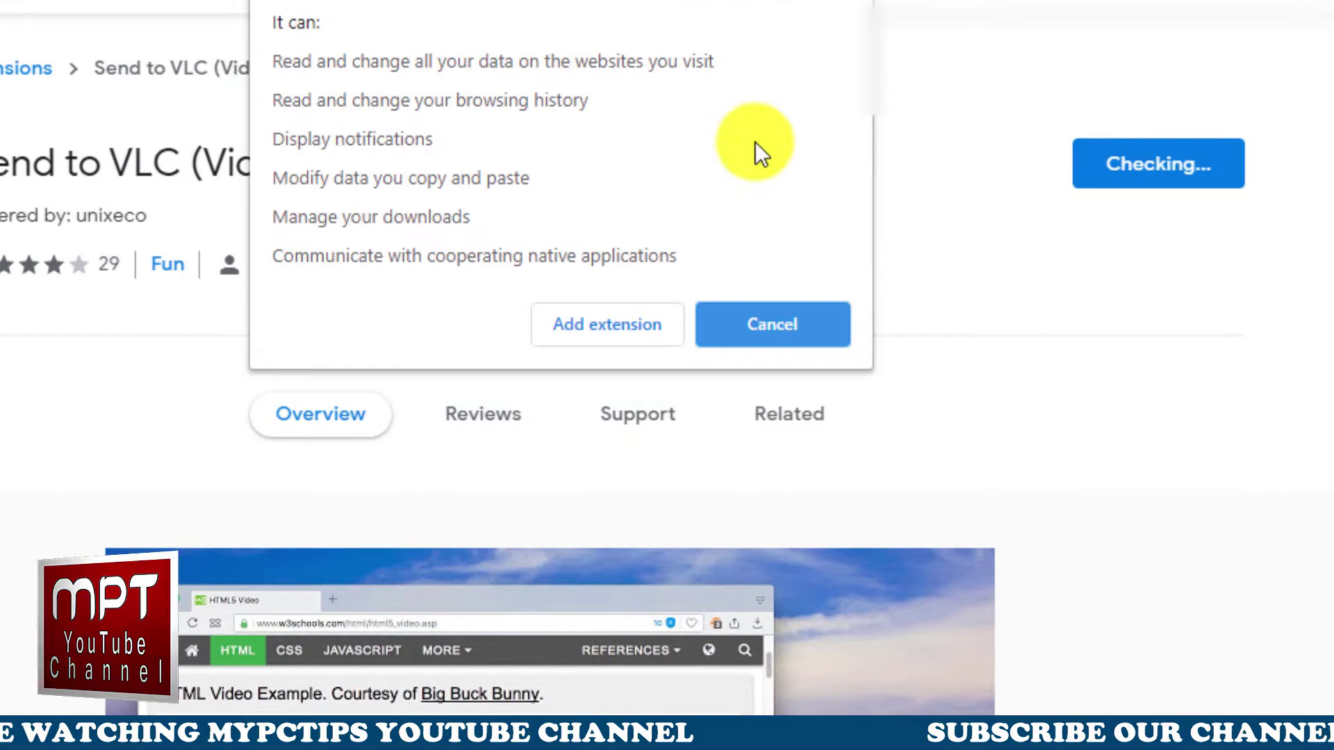
pyautogui.click(660, 325)
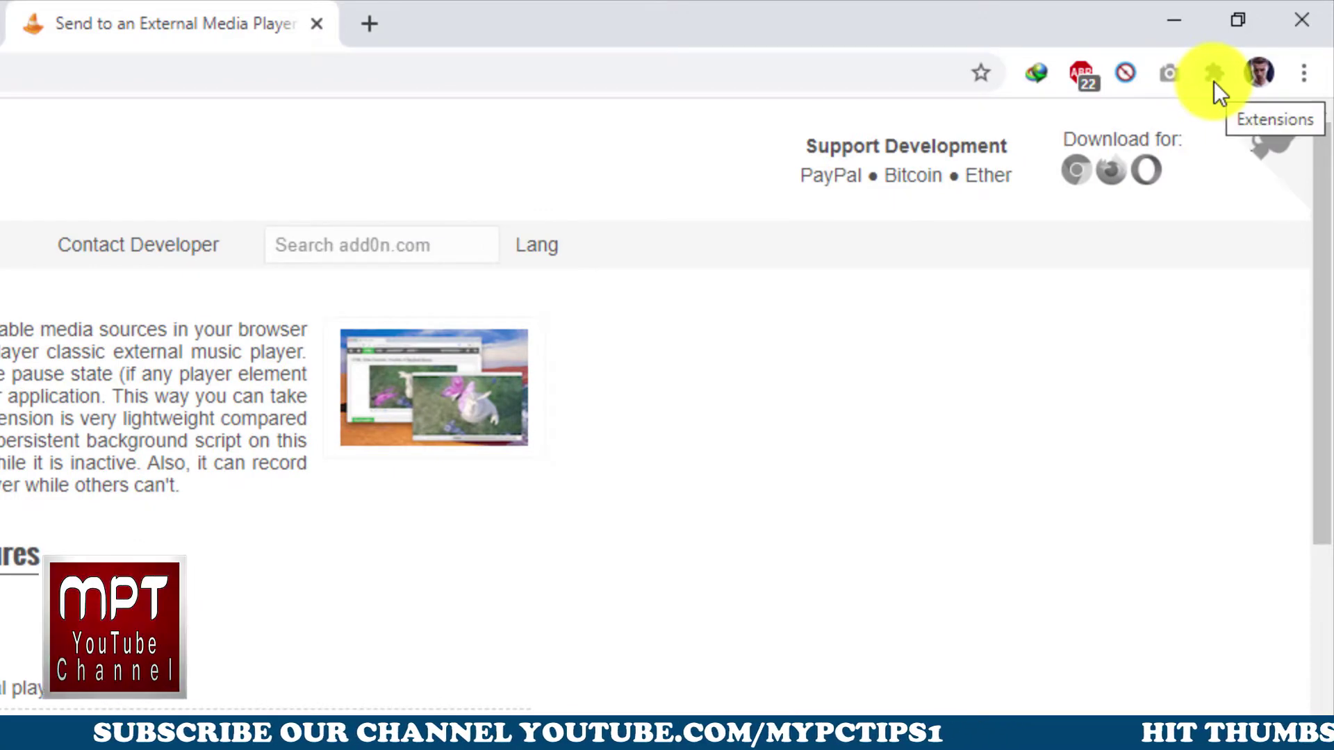
# Pin the Send to VLC (VideoLAN) media player extension to the browser toolbar.
pyautogui.click(1214, 81)
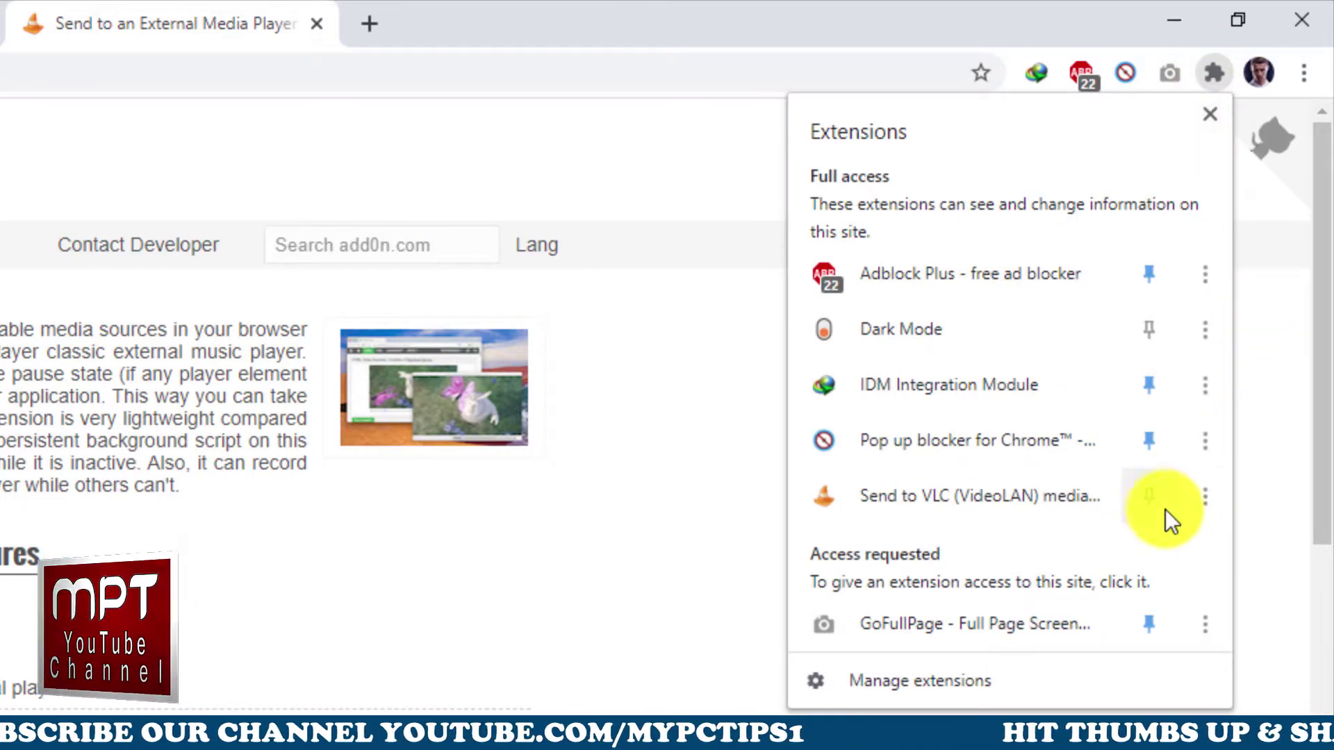
pyautogui.click(1159, 503)
pyautogui.click(1257, 465)
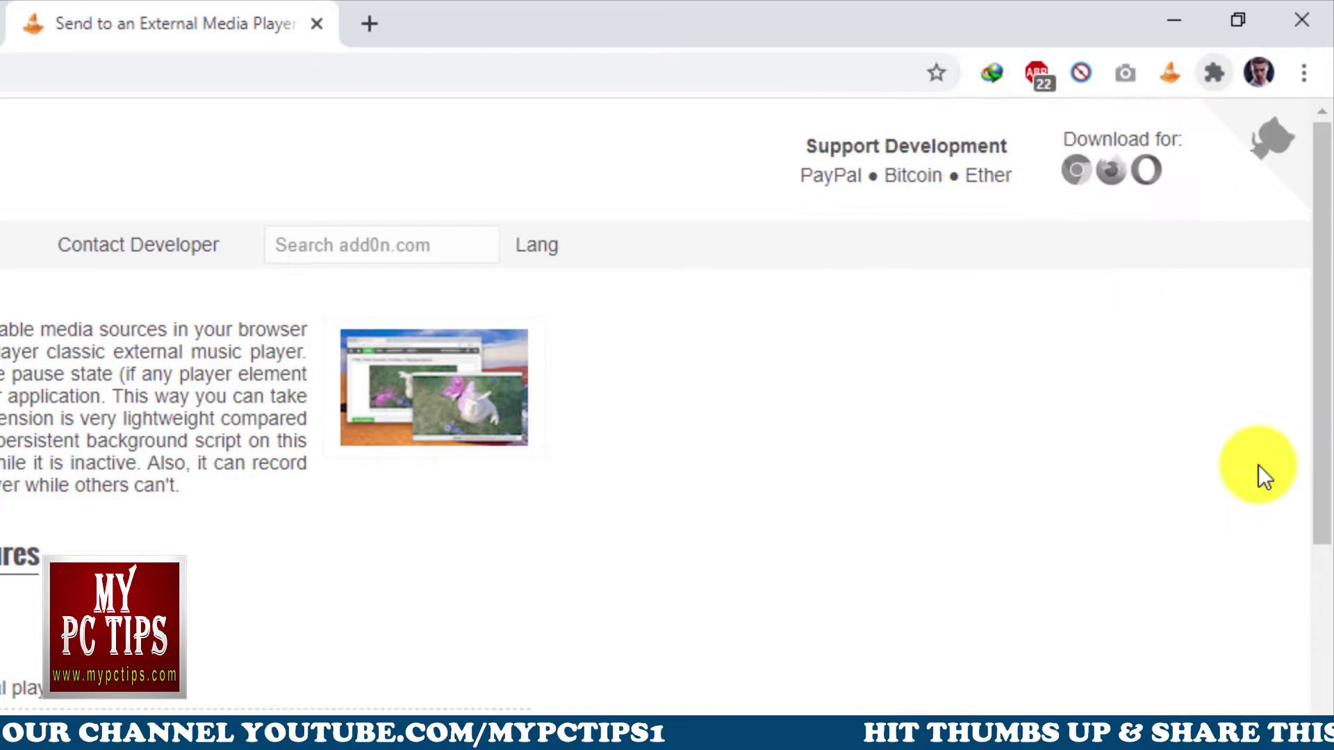
# Download the native client package for this OS from the Send to VLC extension's setup page and open the downloaded zip.
pyautogui.click(1173, 81)
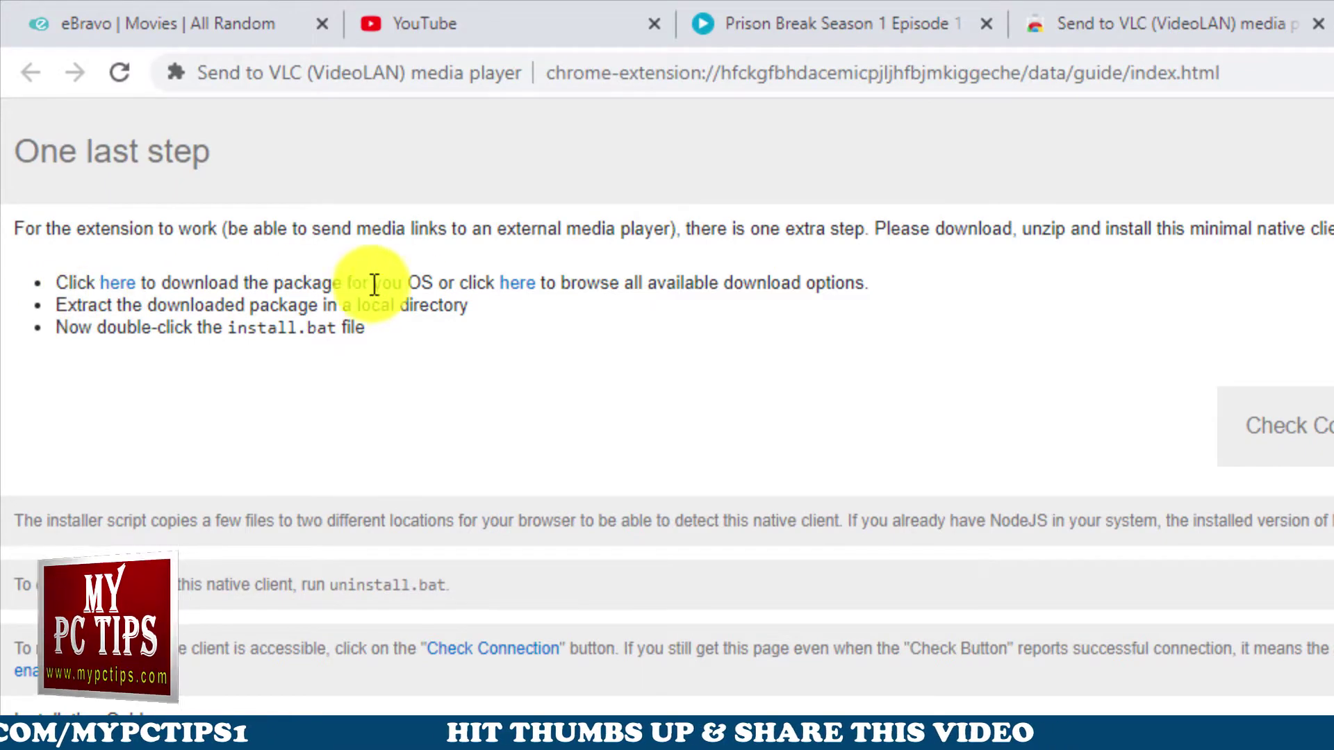
pyautogui.click(123, 286)
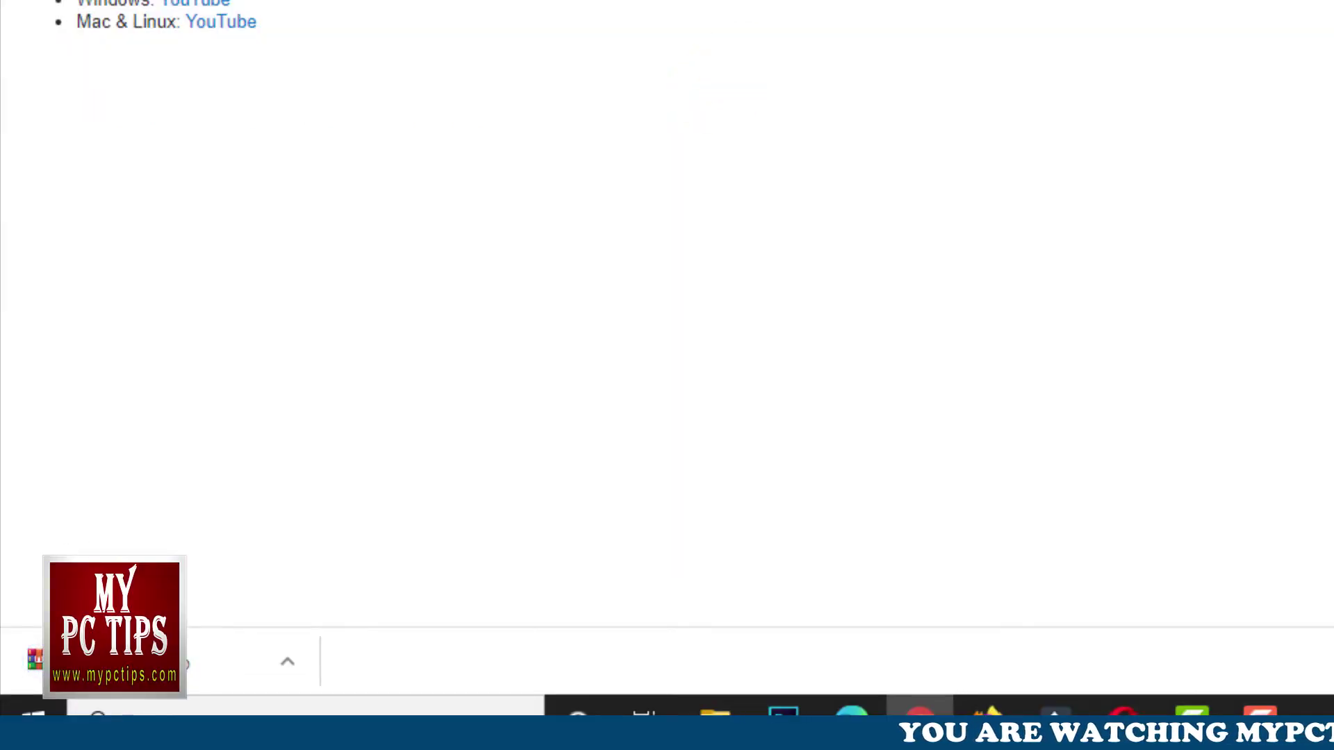
pyautogui.click(184, 660)
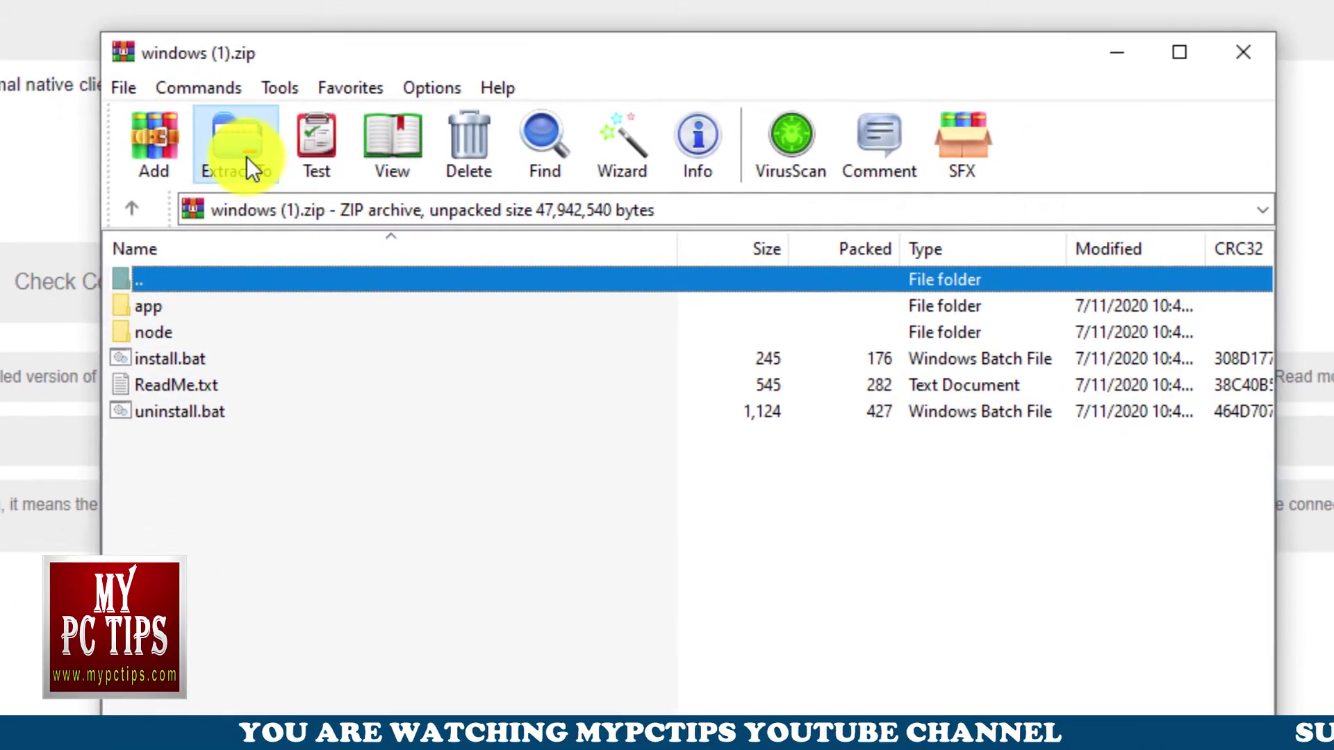
# Extract the windows (1).zip archive to D:\Send to VLC and close the archive window.
pyautogui.click(250, 200)
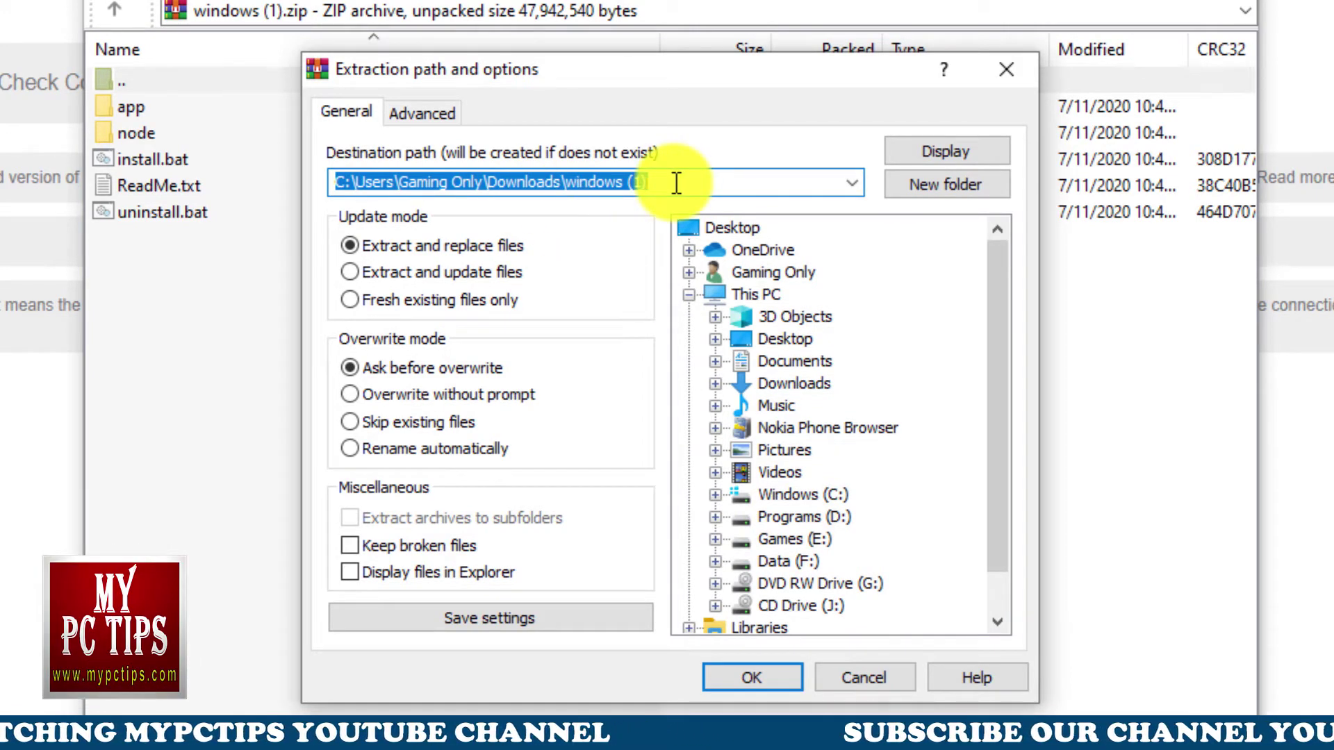
pyautogui.click(796, 516)
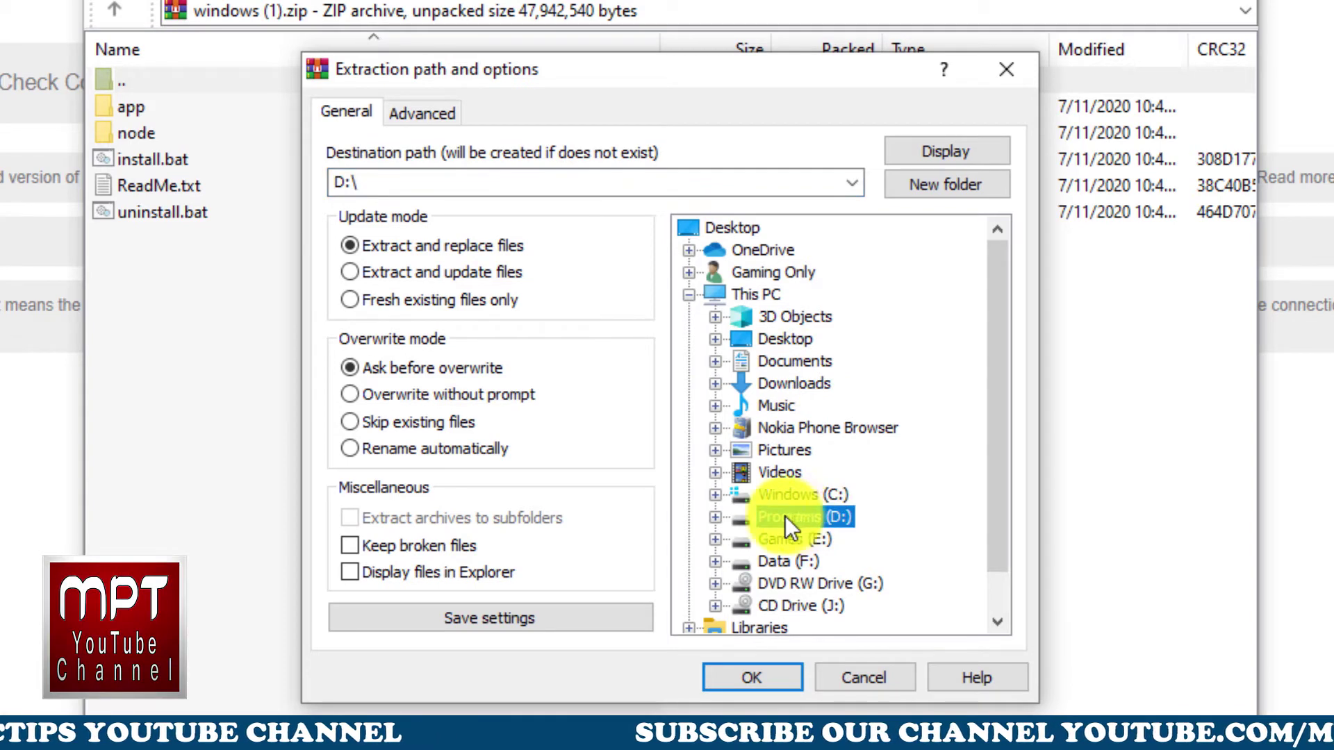
pyautogui.click(716, 516)
pyautogui.click(575, 185)
pyautogui.click(607, 196)
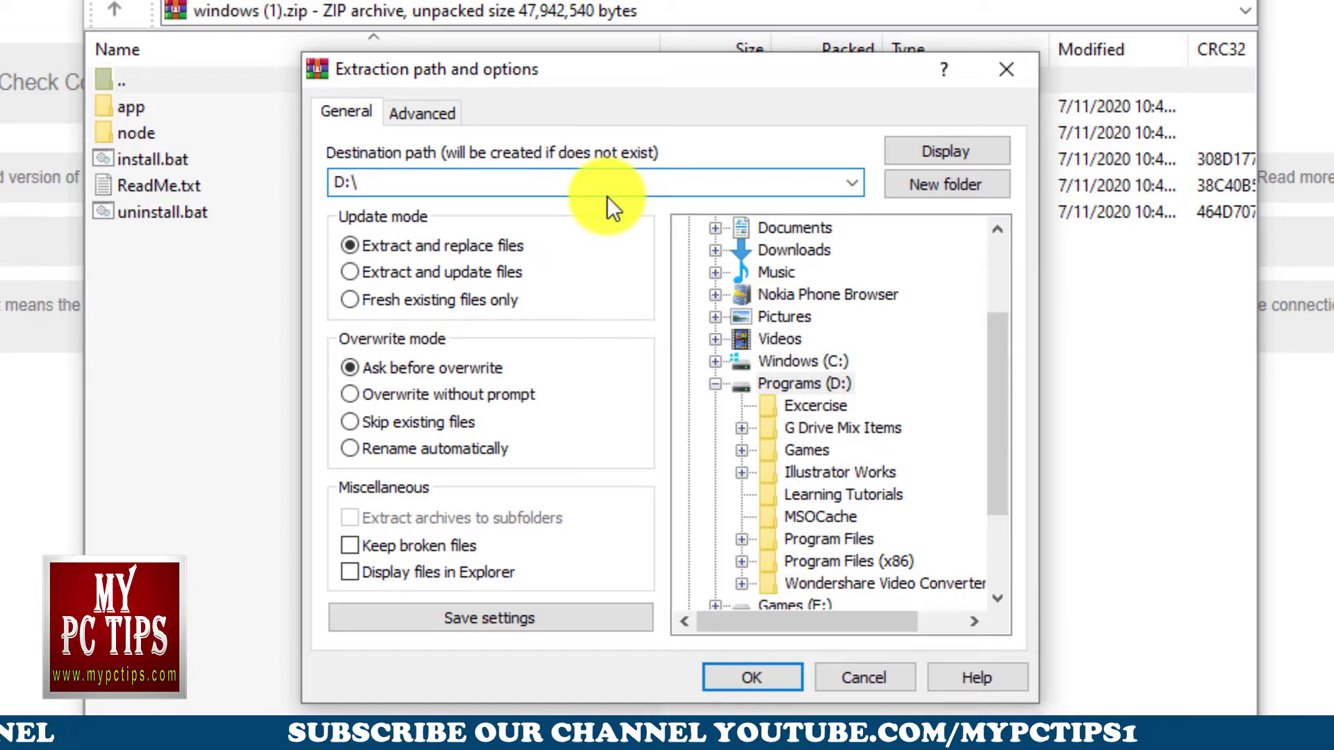
pyautogui.write('Send to VLC')
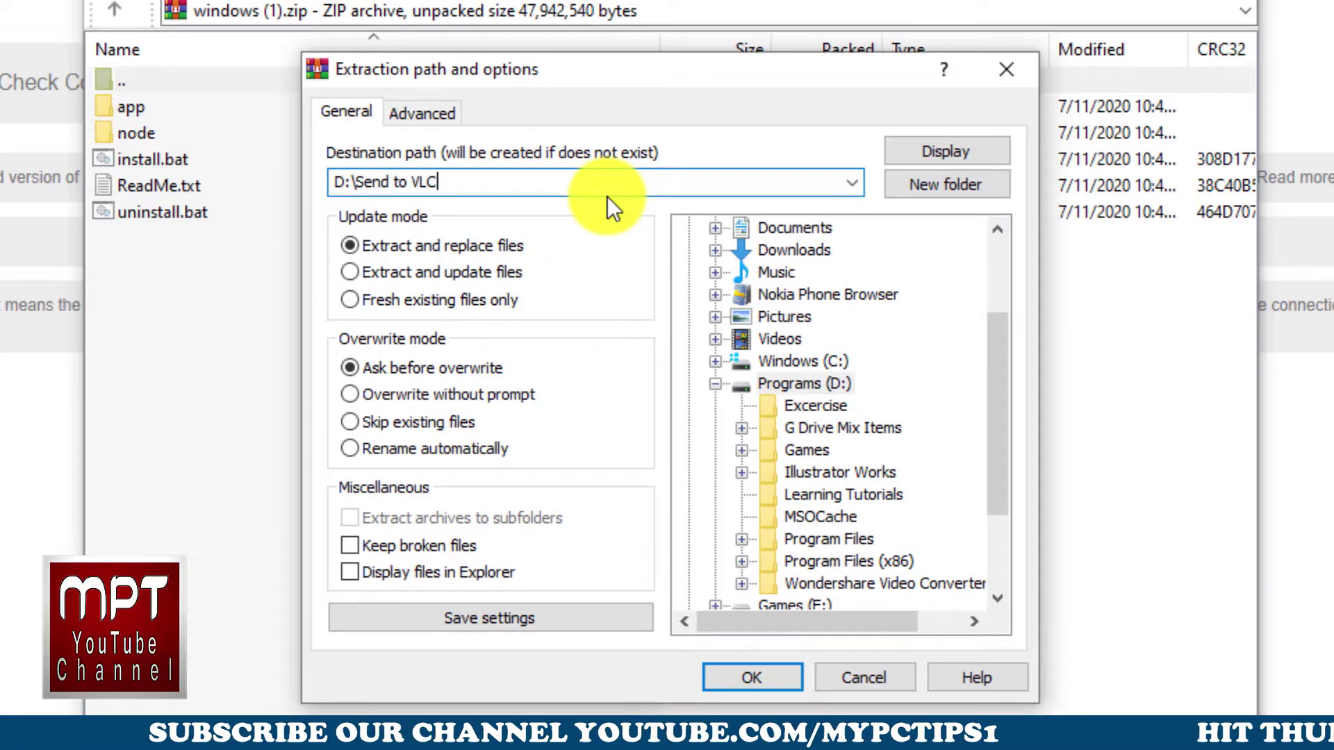
pyautogui.click(754, 677)
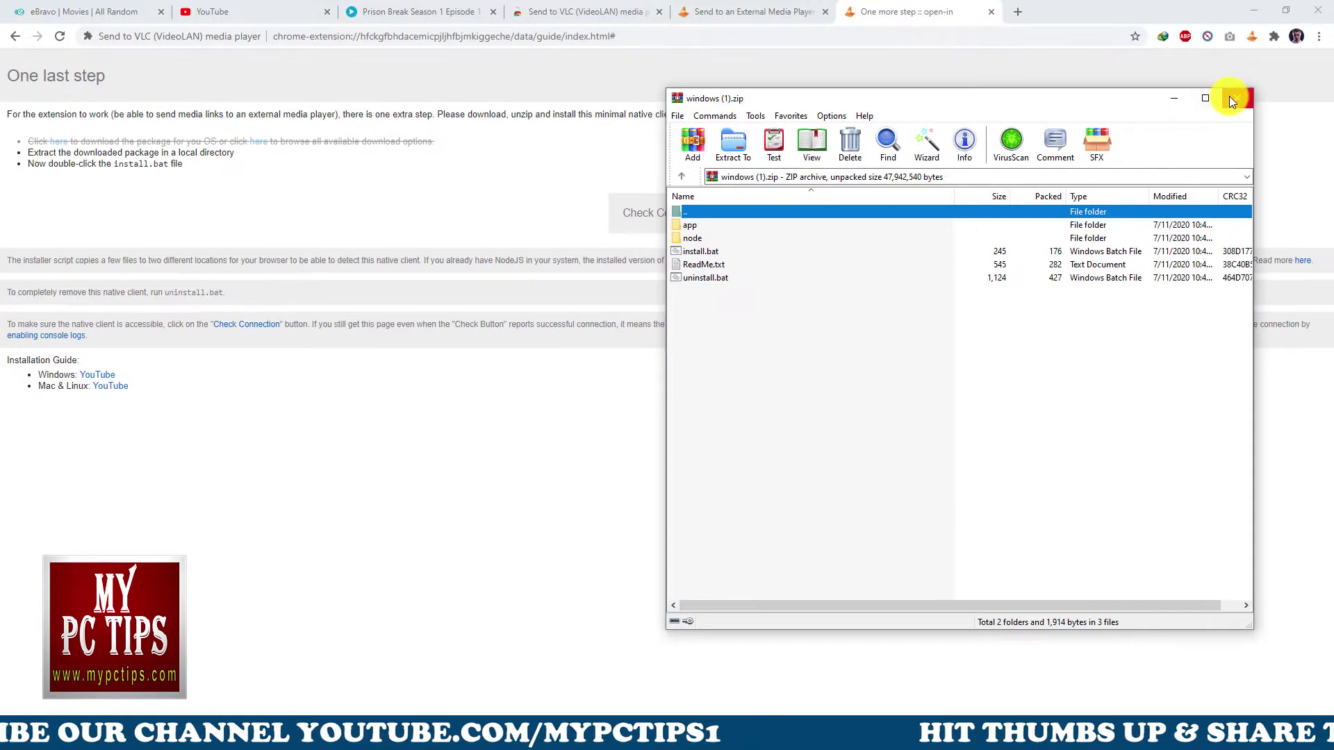
pyautogui.click(1231, 100)
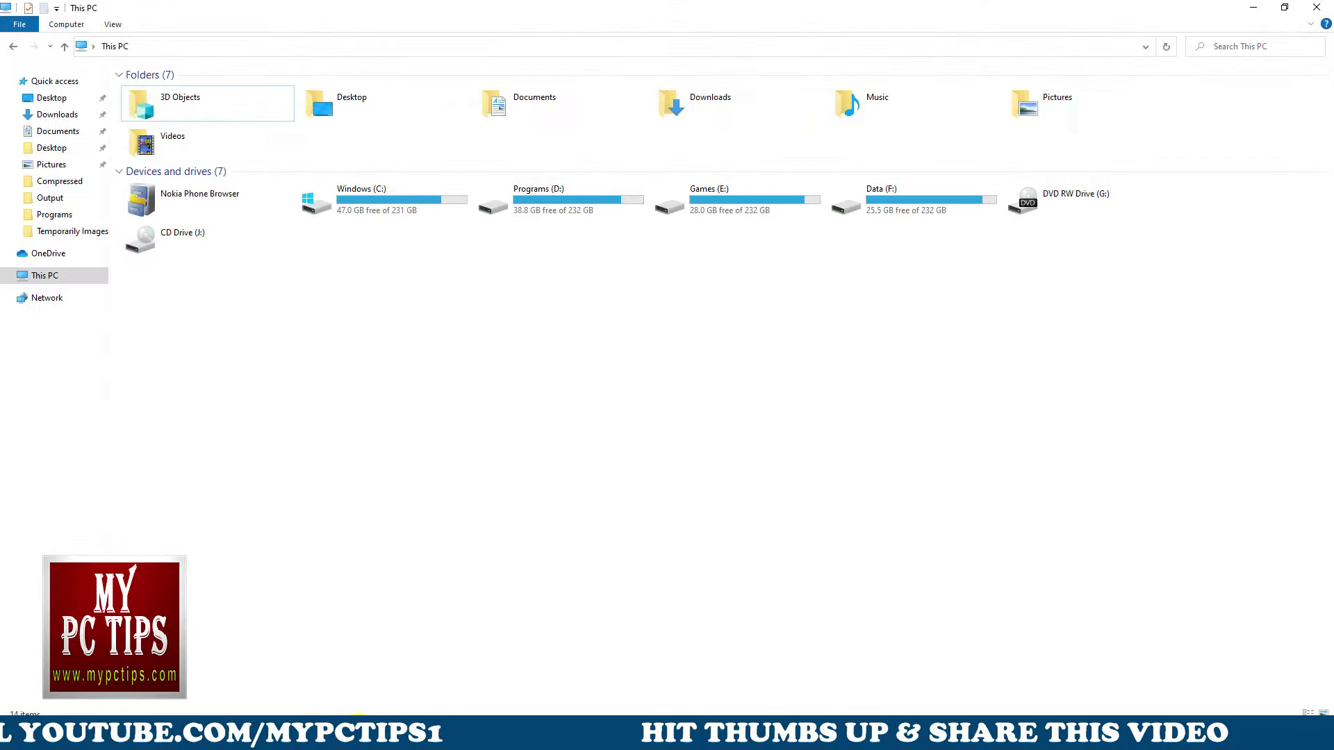
# Run install.bat from the Send to VLC folder on drive D:, finish the installer script and put the File Explorer window away.
pyautogui.doubleClick(517, 403)
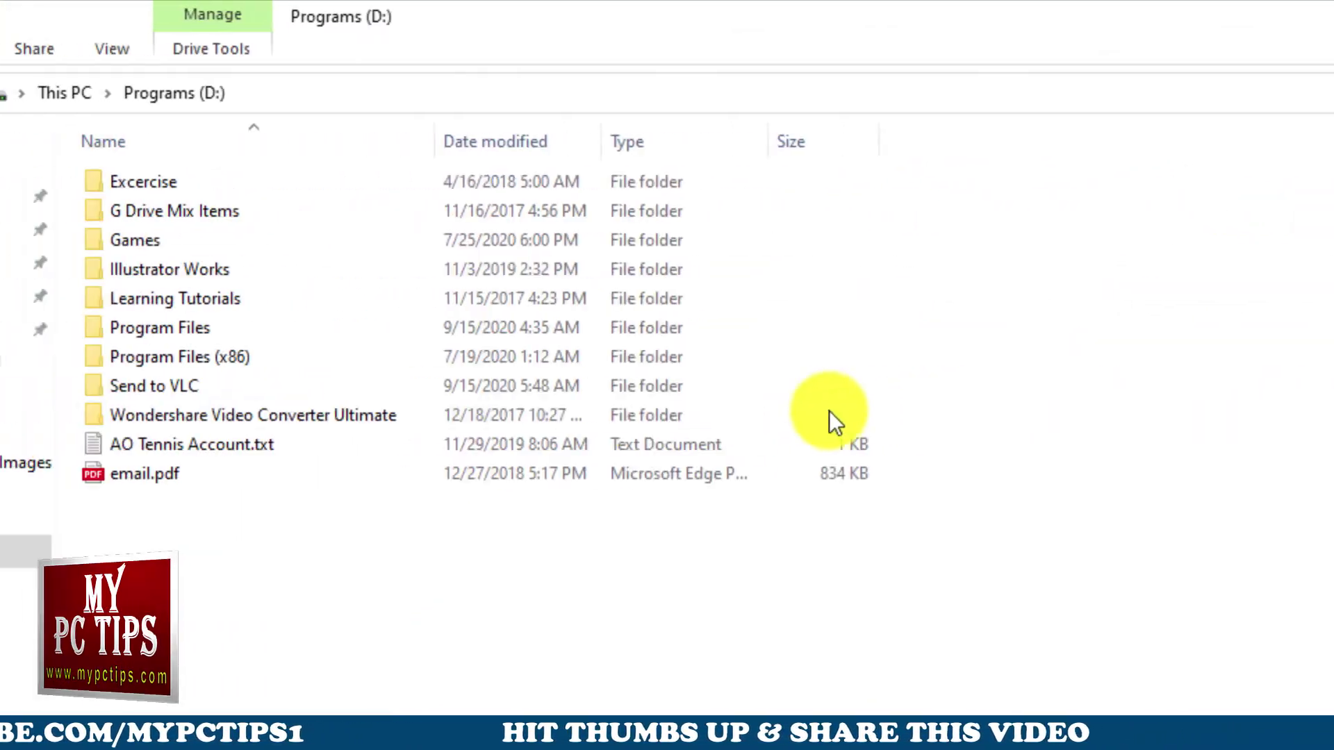
pyautogui.doubleClick(397, 381)
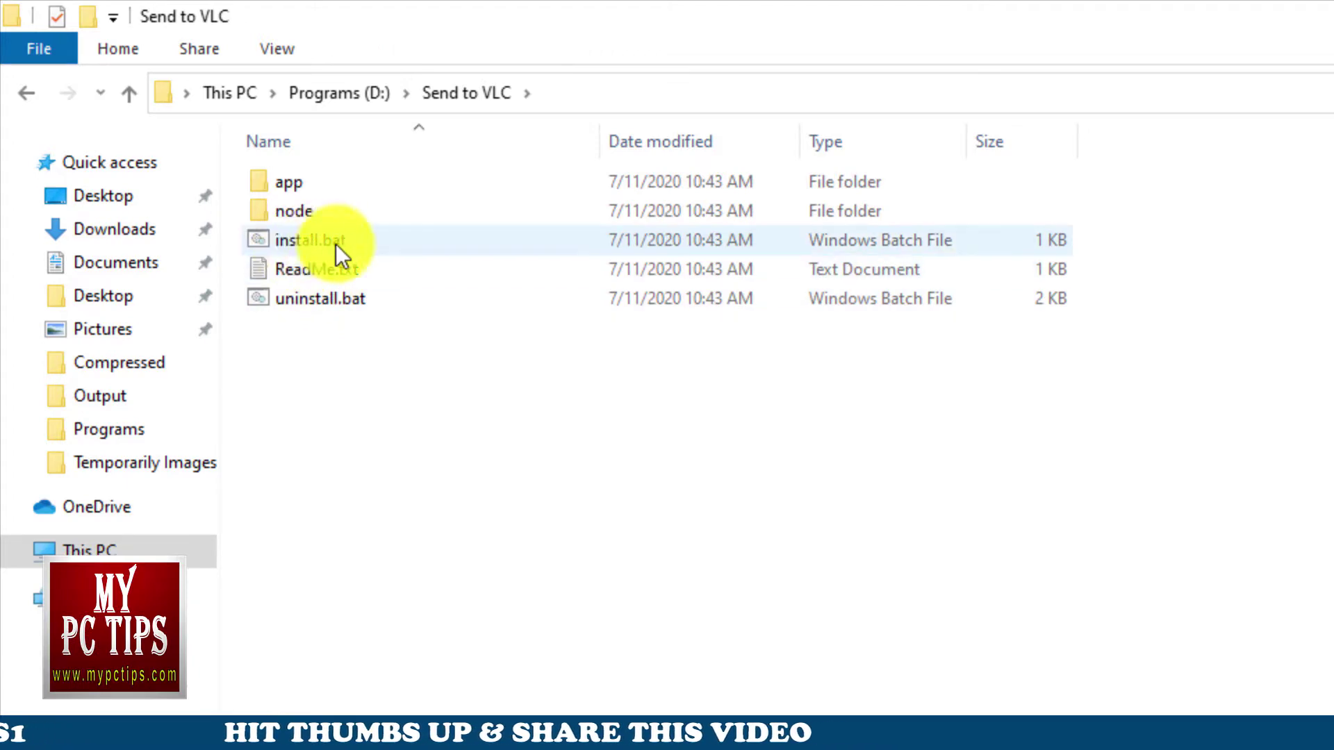
pyautogui.doubleClick(362, 238)
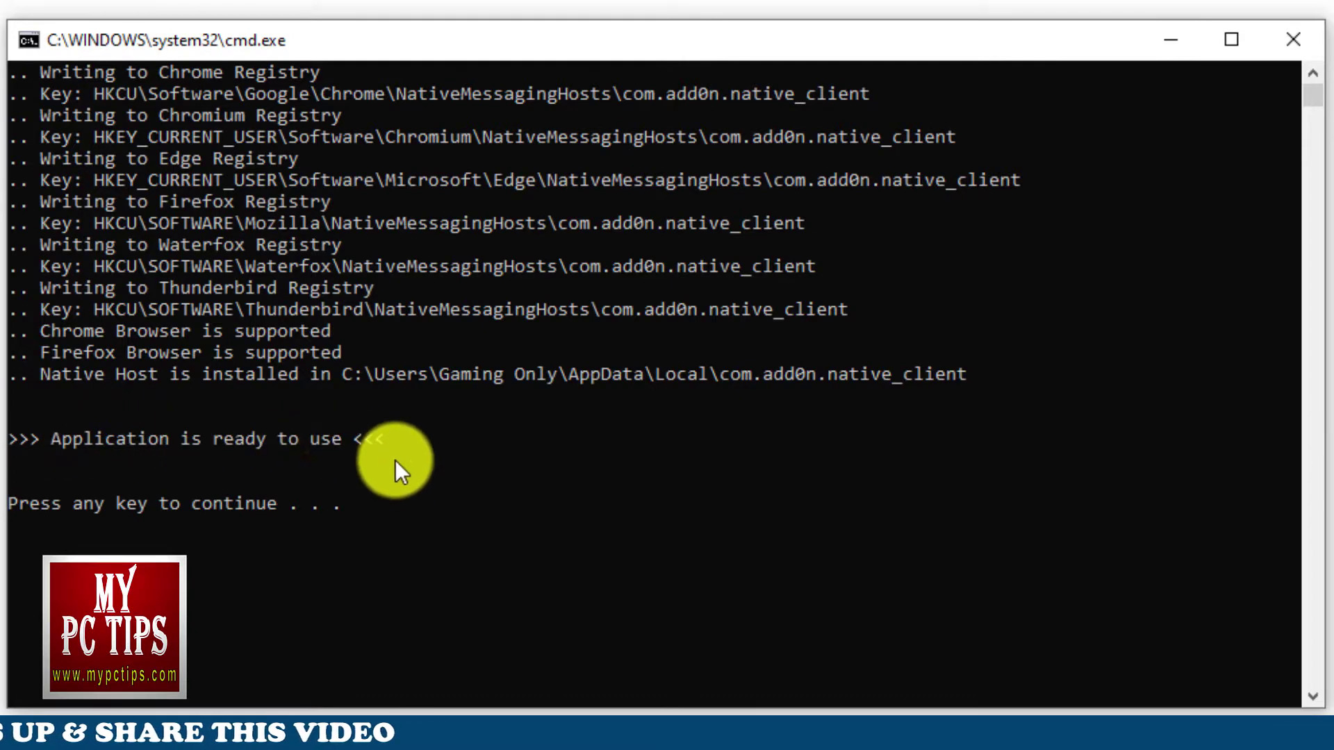
pyautogui.press('Return')
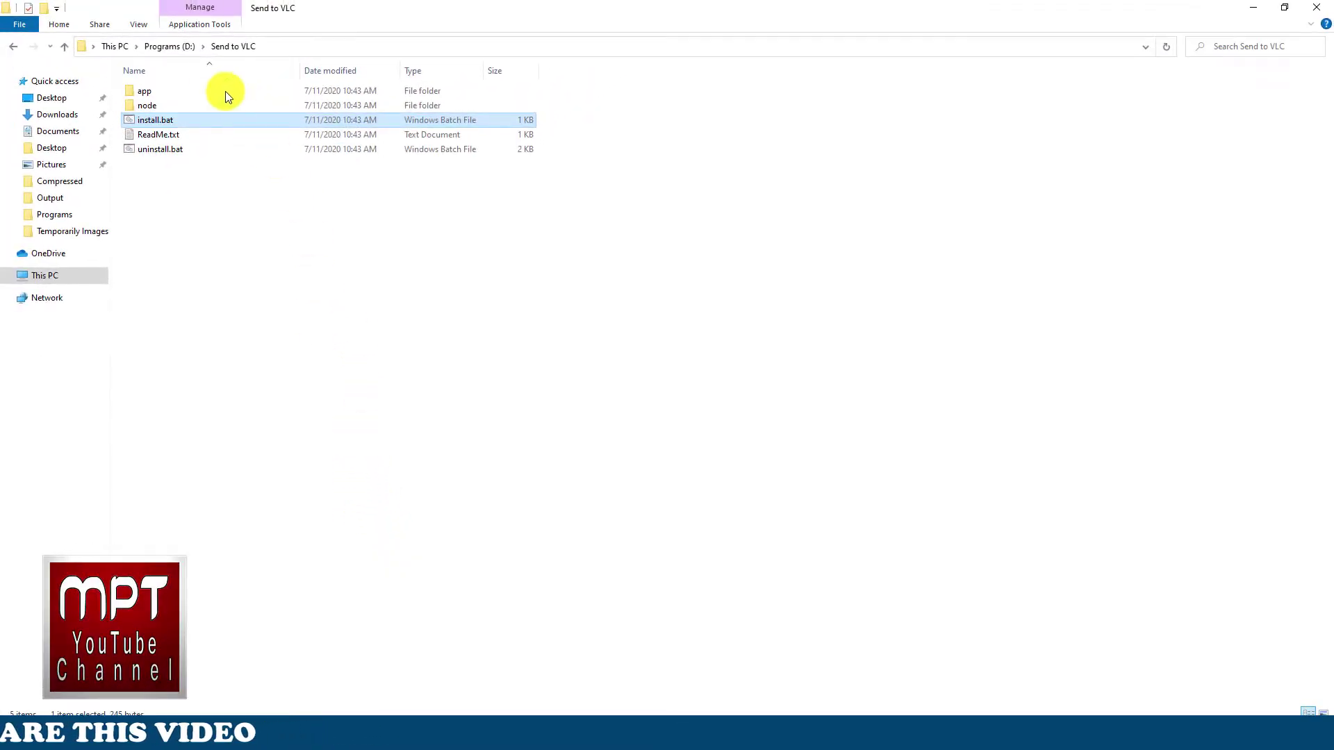
pyautogui.click(173, 47)
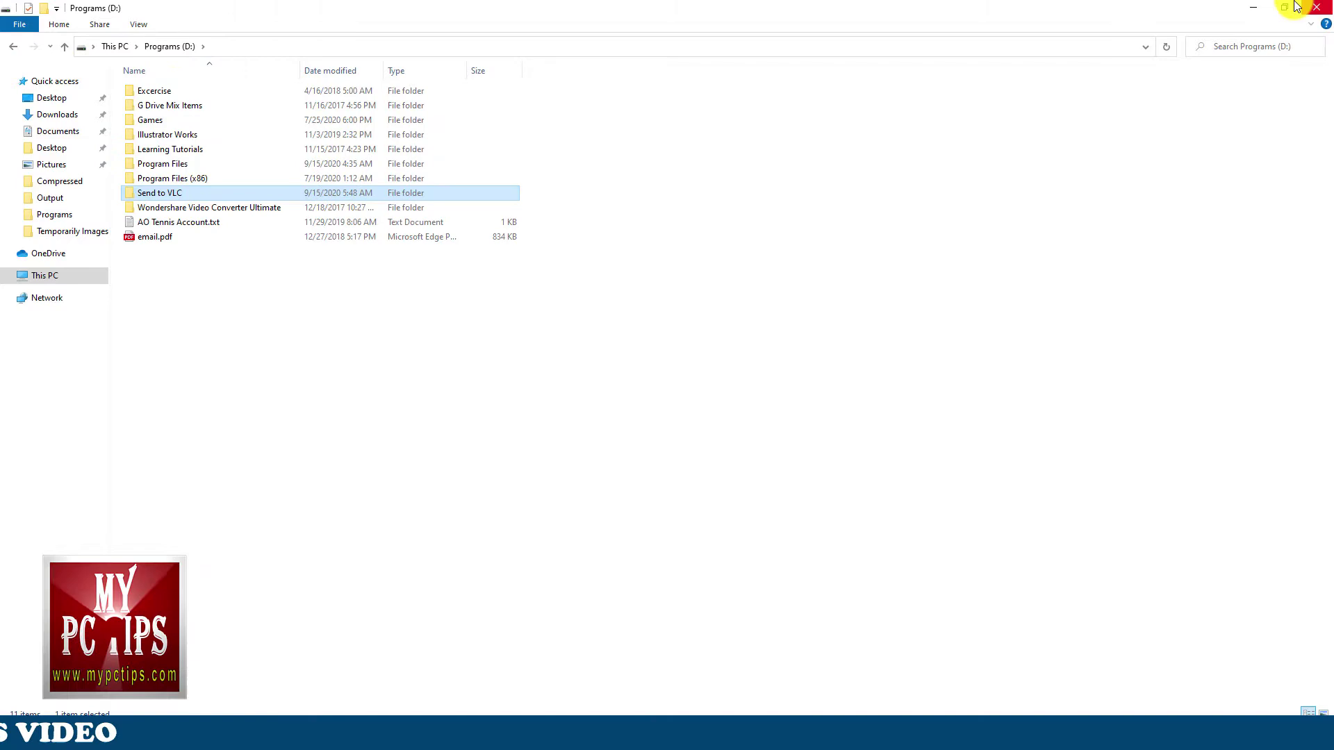
pyautogui.click(1262, 7)
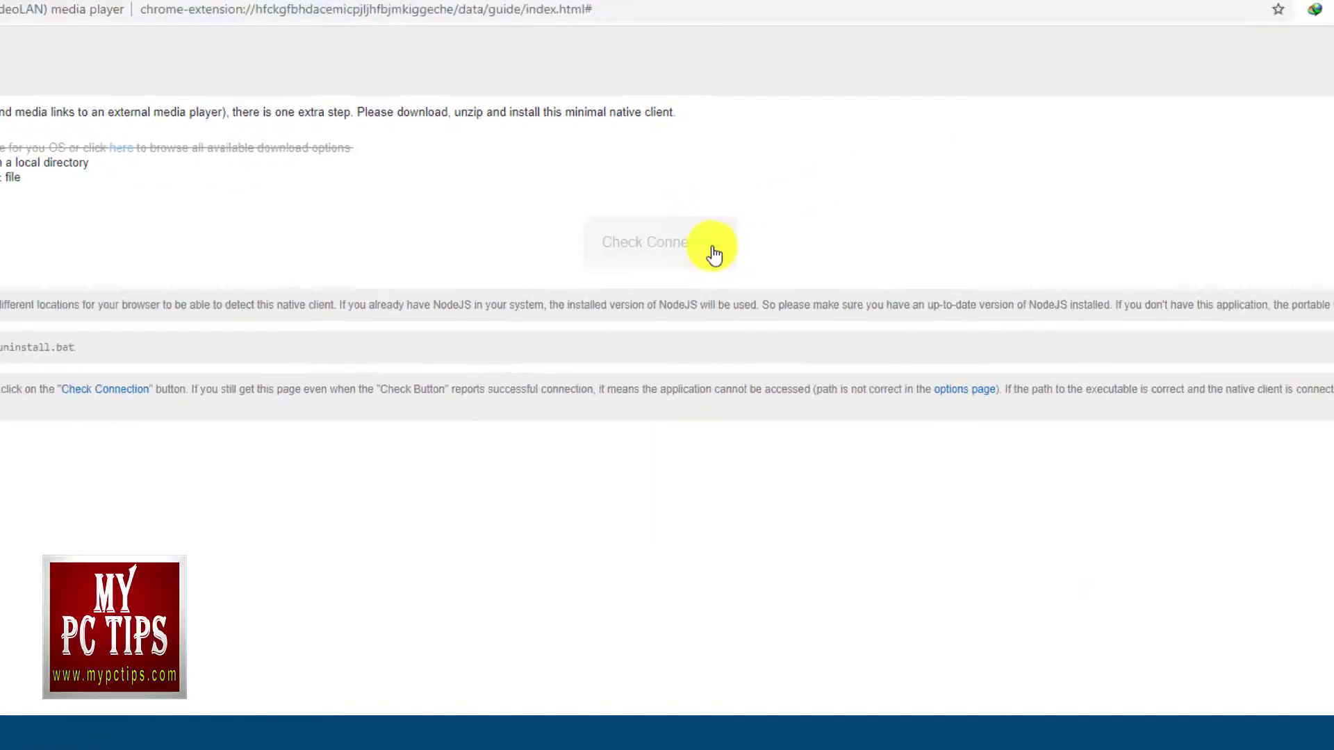
# Check the native client connection on the extension's setup page, and close that page and the add0n.com information page.
pyautogui.click(646, 273)
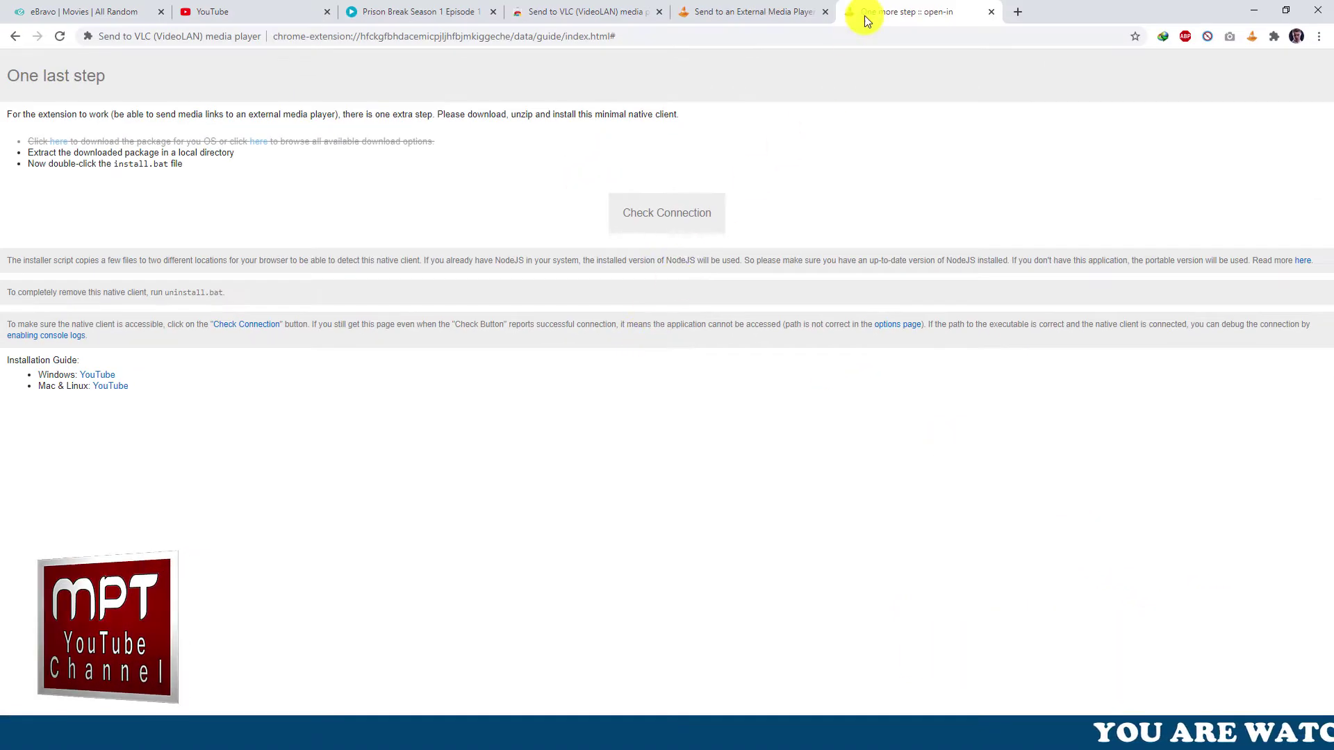
pyautogui.click(991, 13)
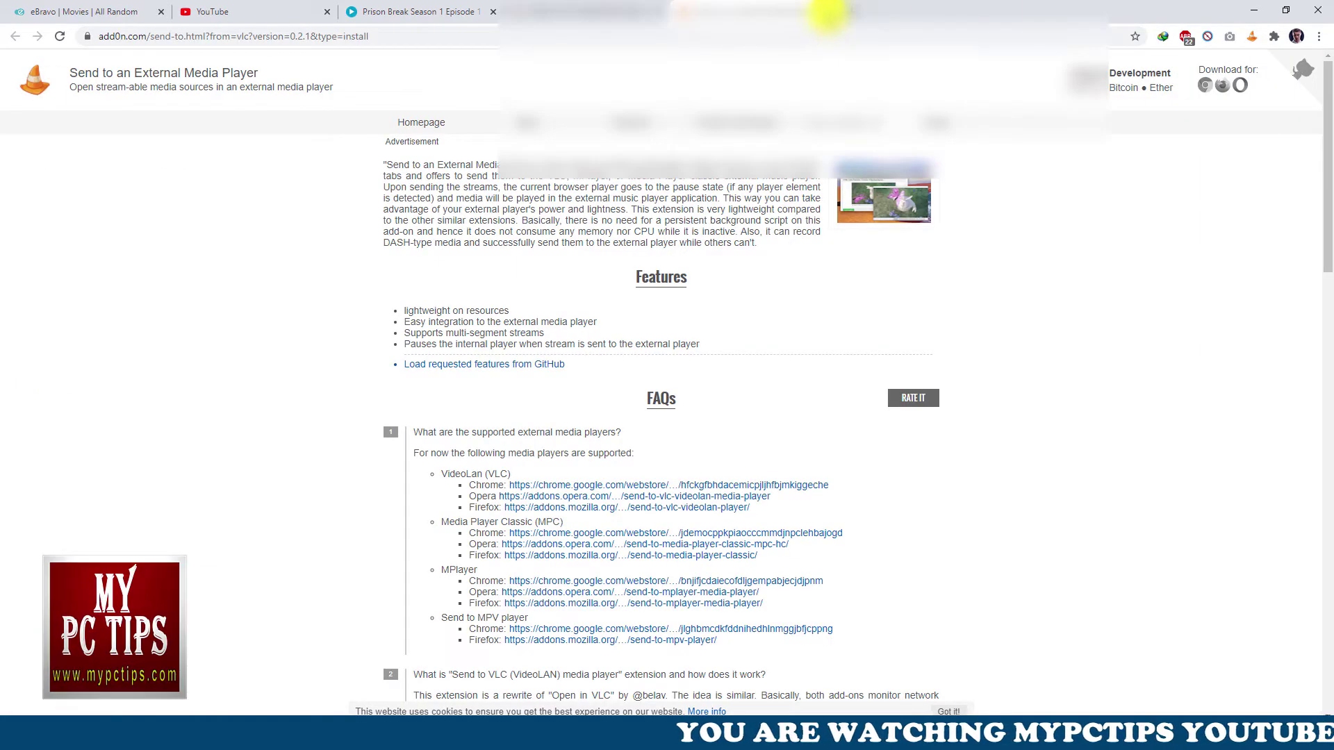
pyautogui.click(828, 15)
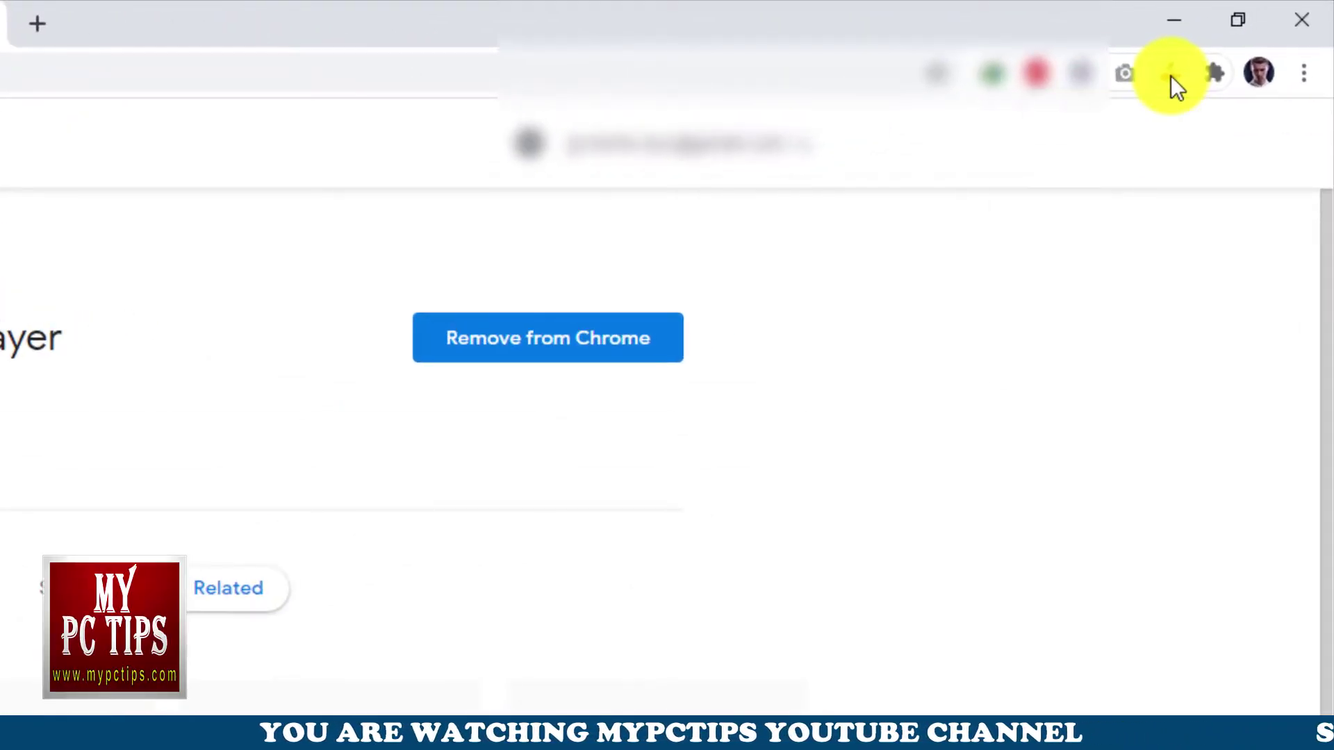
# Open the Send to VLC extension's options and look up the file location of VLC through a Windows search for "vlc".
pyautogui.rightClick(1170, 77)
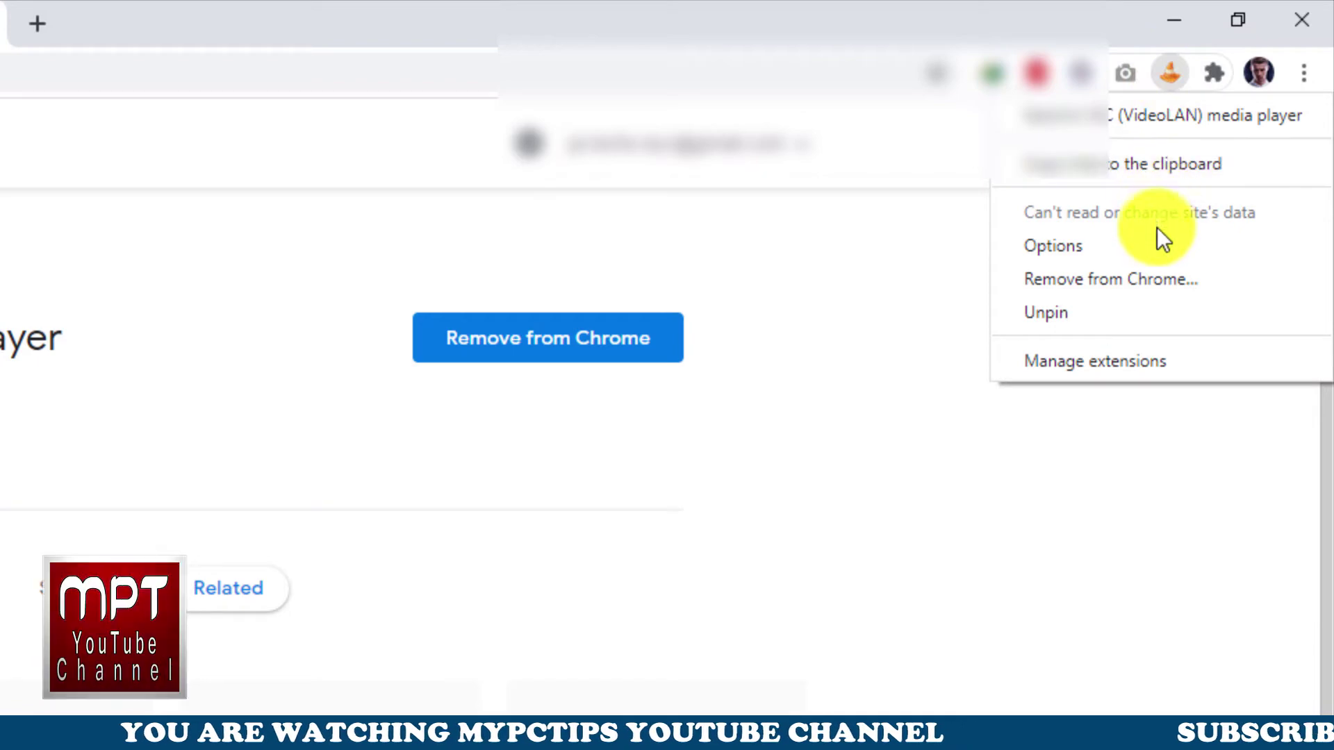
pyautogui.click(1124, 244)
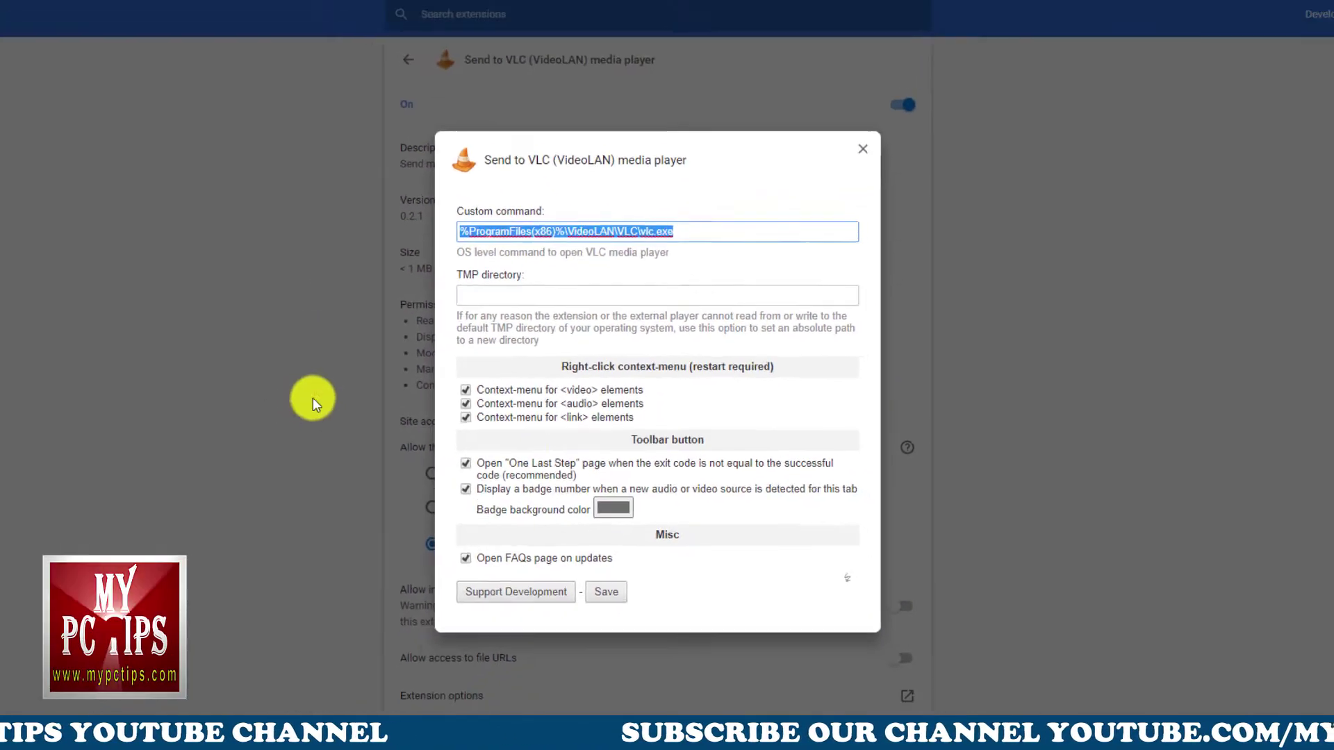
pyautogui.click(111, 736)
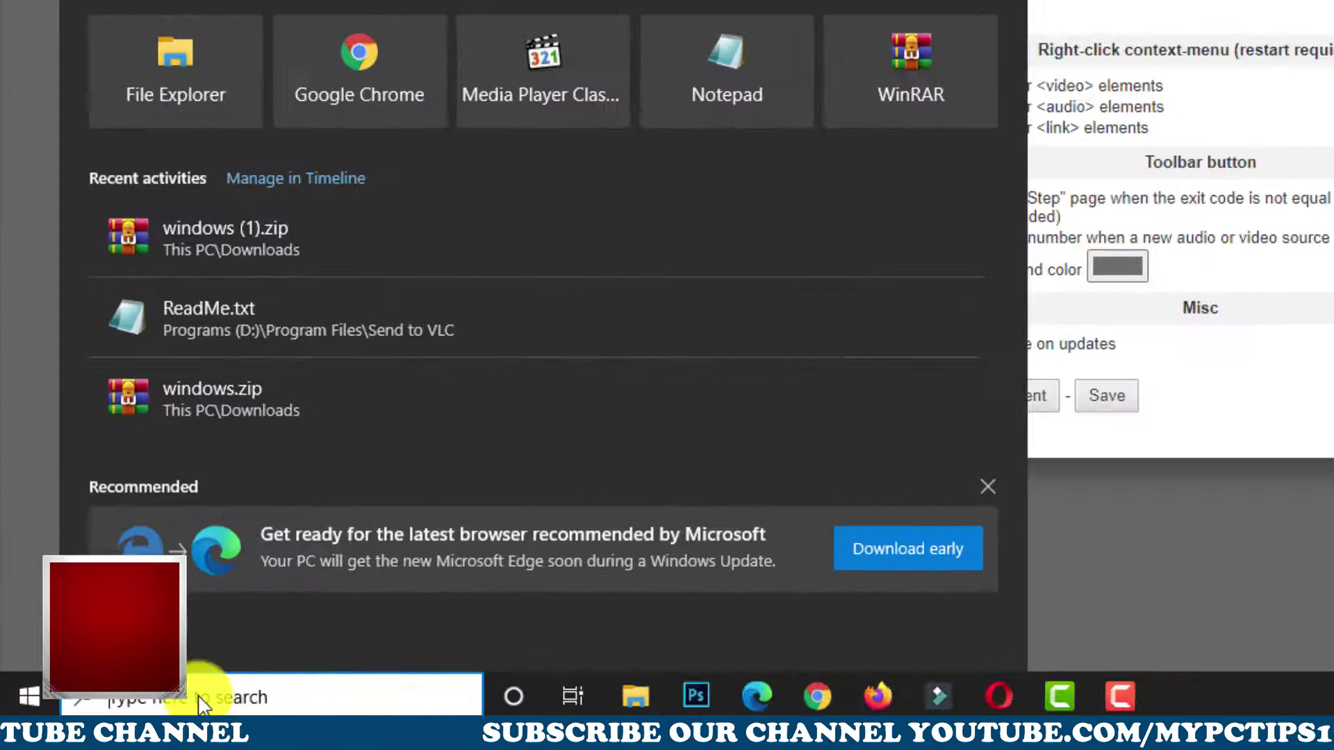
pyautogui.write('vlc')
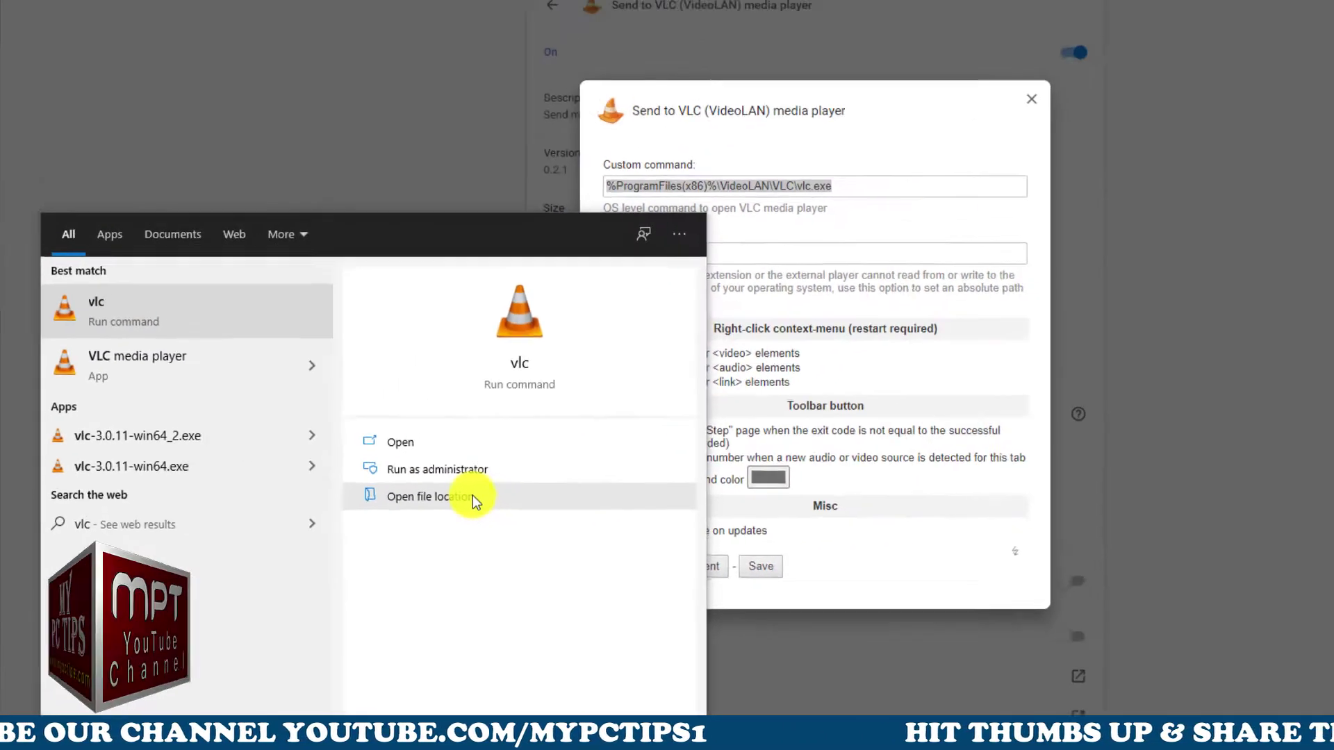
pyautogui.click(428, 496)
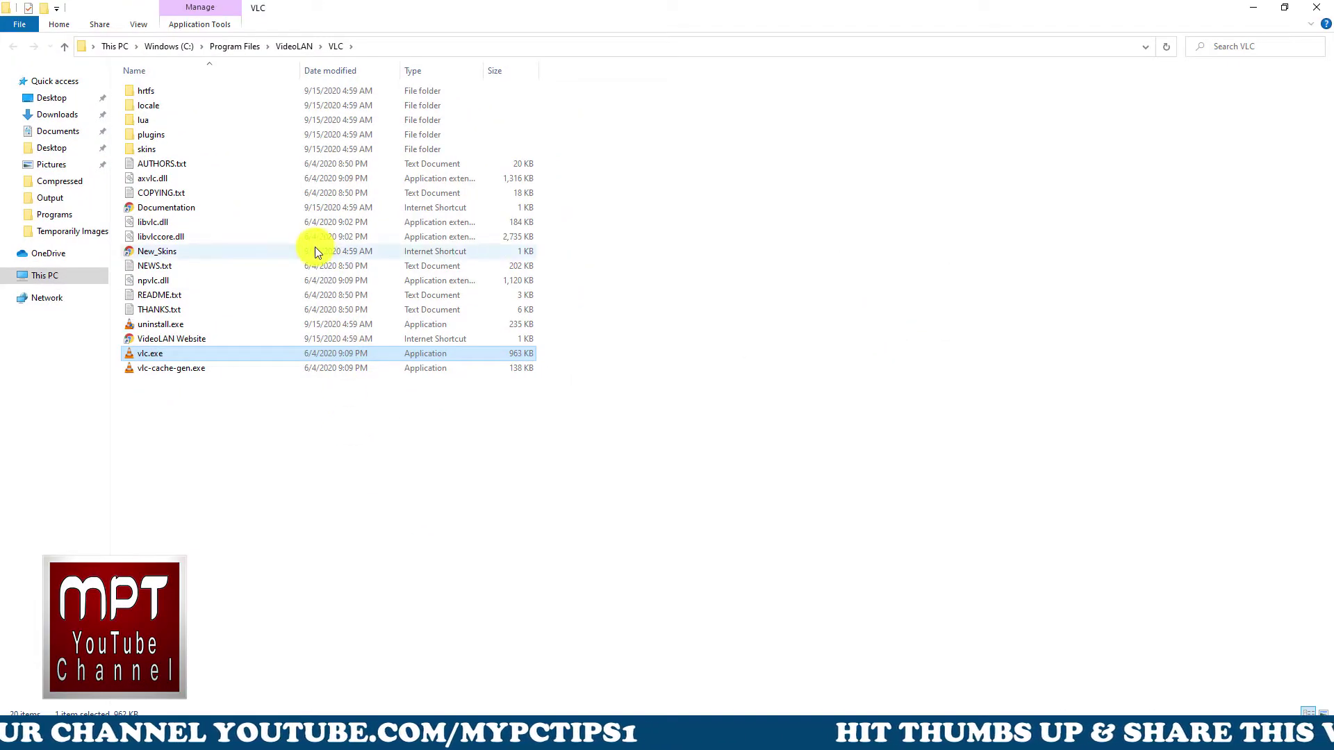
pyautogui.click(378, 48)
pyautogui.click(180, 46)
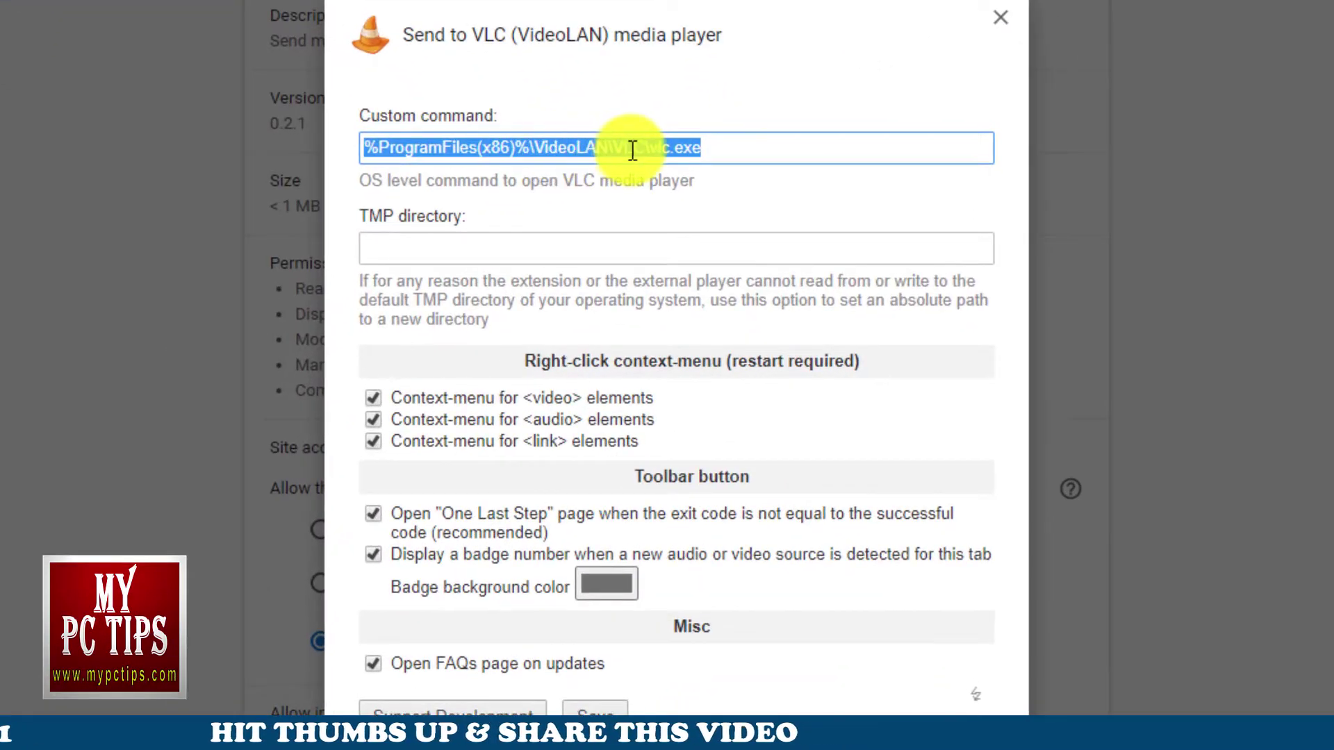
# Set the extension's custom command to %ProgramFiles%\VideoLAN\VLC\vlc.exe and save the options.
pyautogui.click(661, 241)
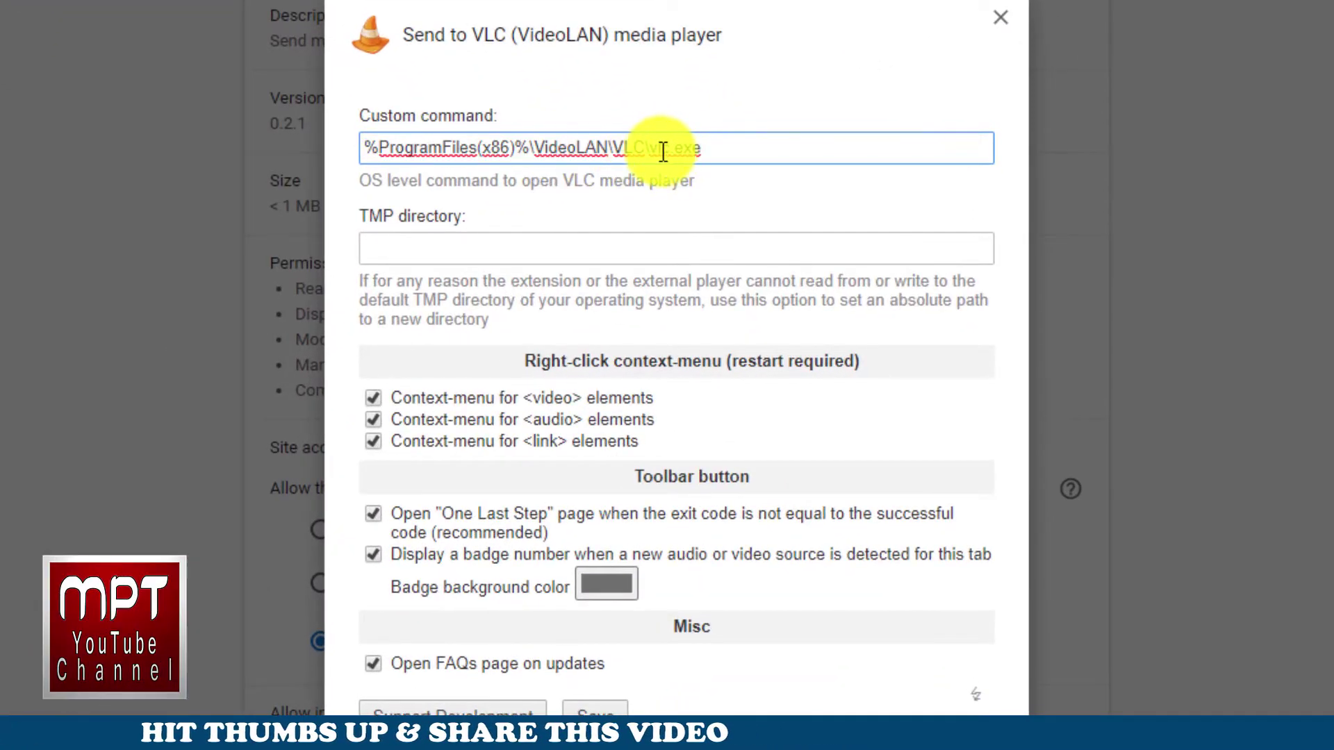
pyautogui.click(546, 148)
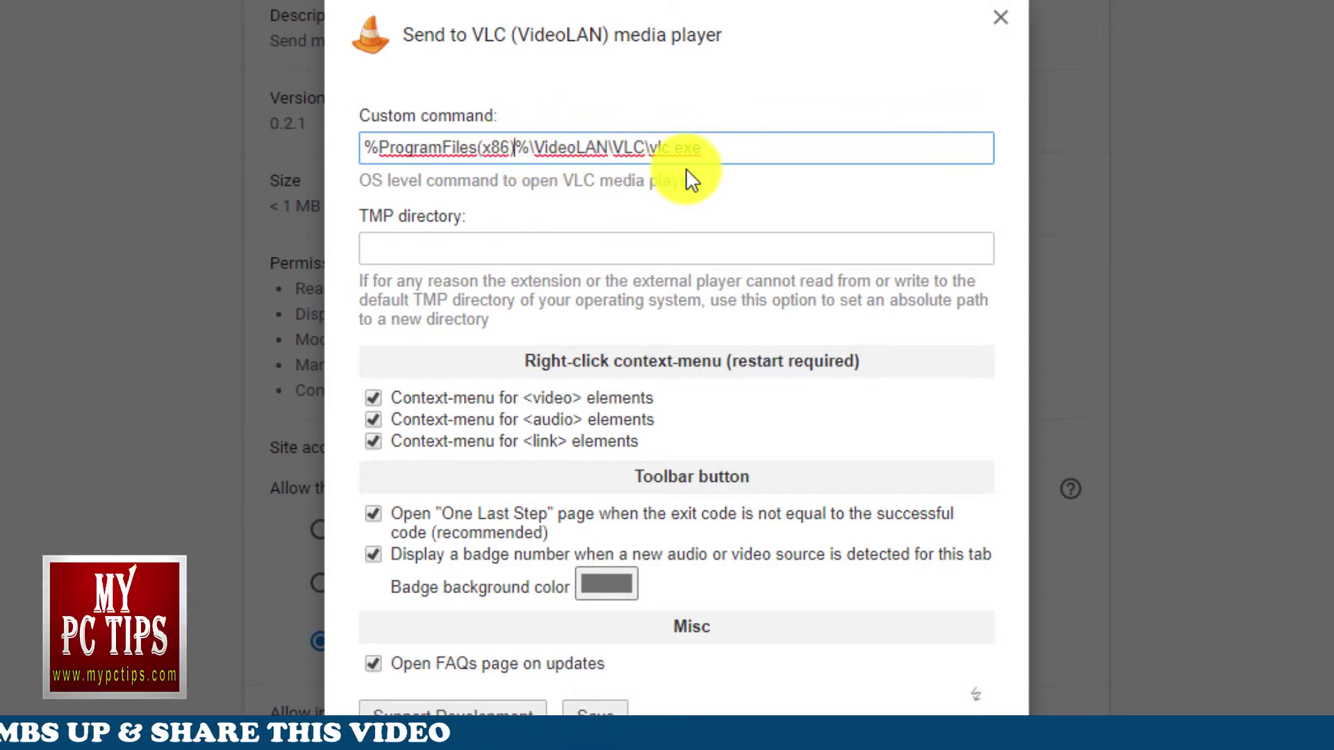
pyautogui.press('BackSpace')
pyautogui.press('BackSpace')
pyautogui.press('BackSpace')
pyautogui.press('BackSpace')
pyautogui.press('BackSpace')
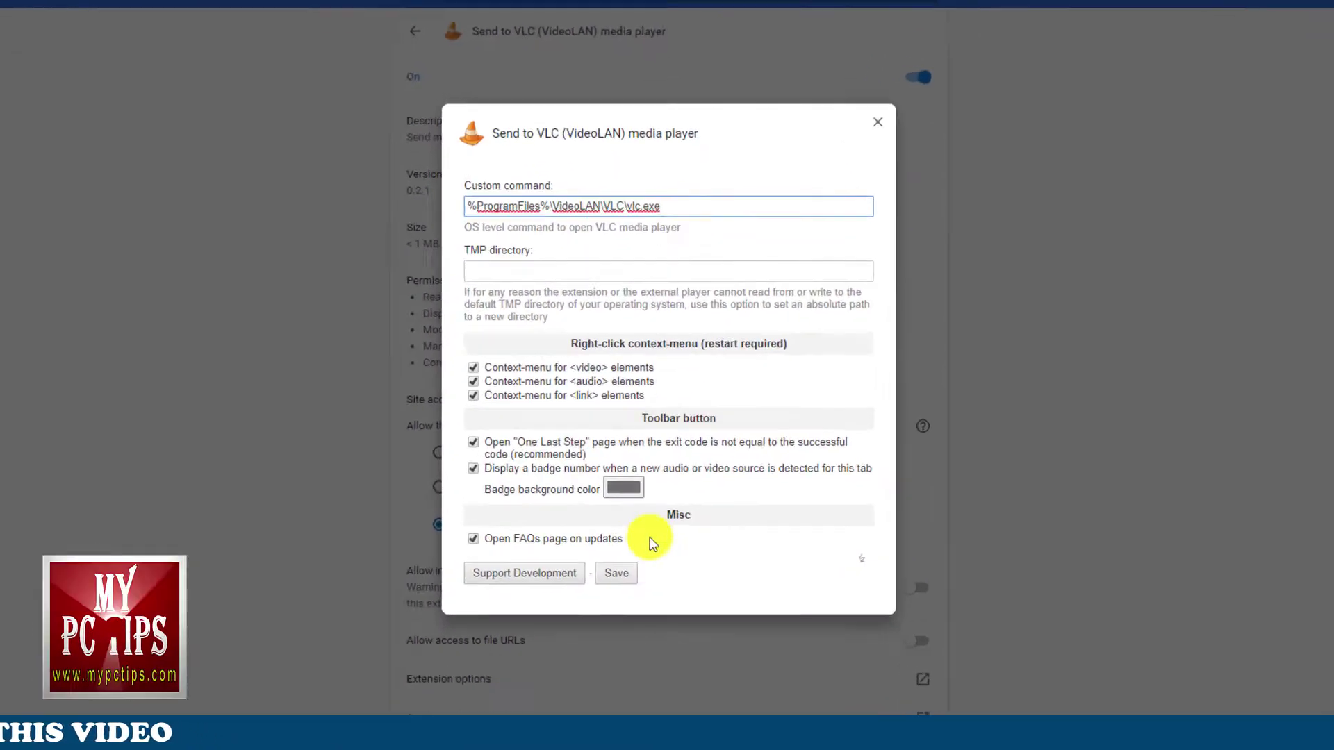
pyautogui.click(616, 573)
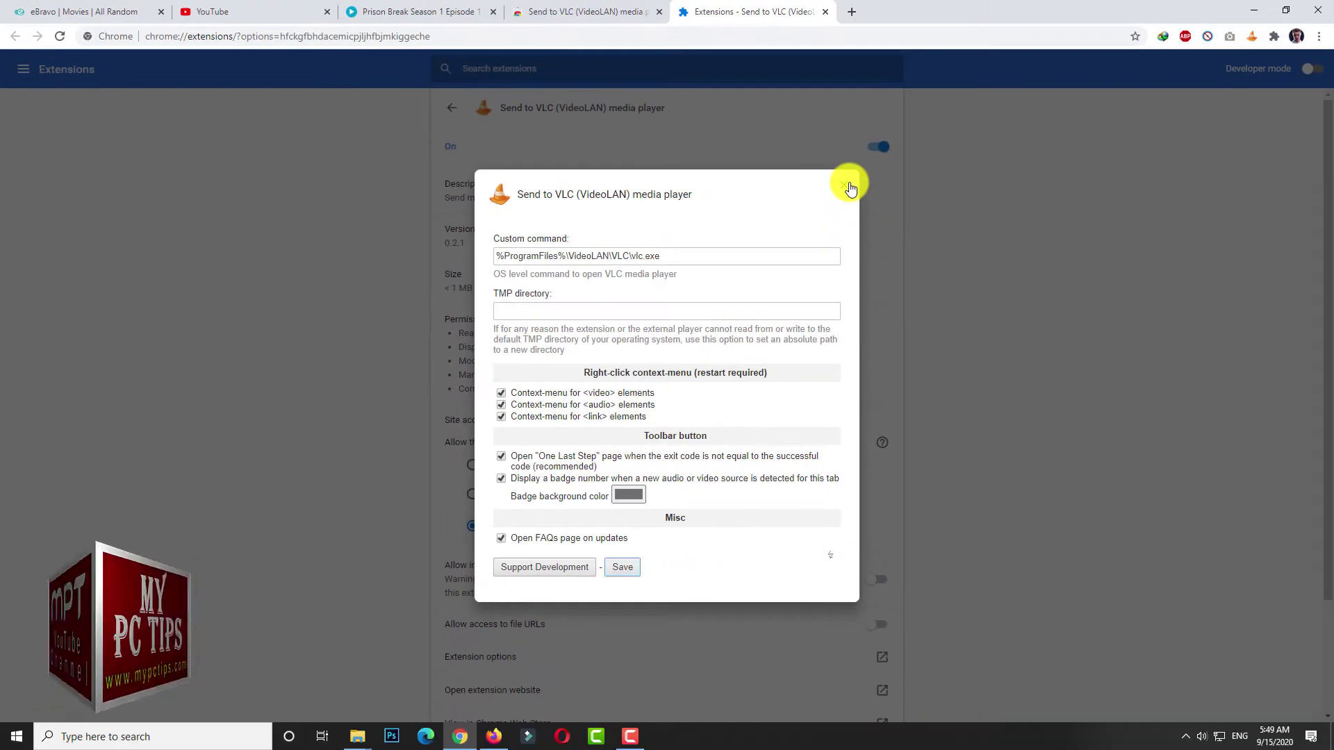
# Close the Send to VLC options and the extension's details page, and switch to the eBravo movies site.
pyautogui.click(848, 184)
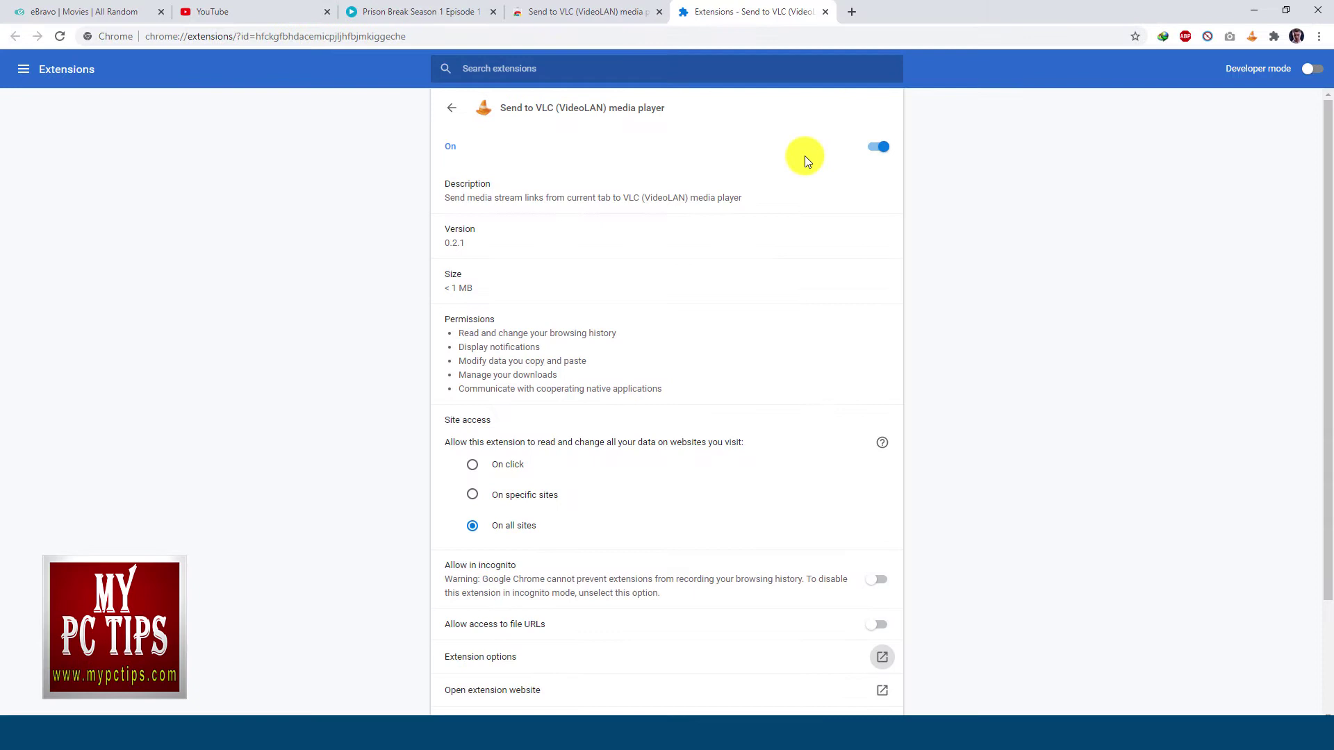
pyautogui.click(827, 14)
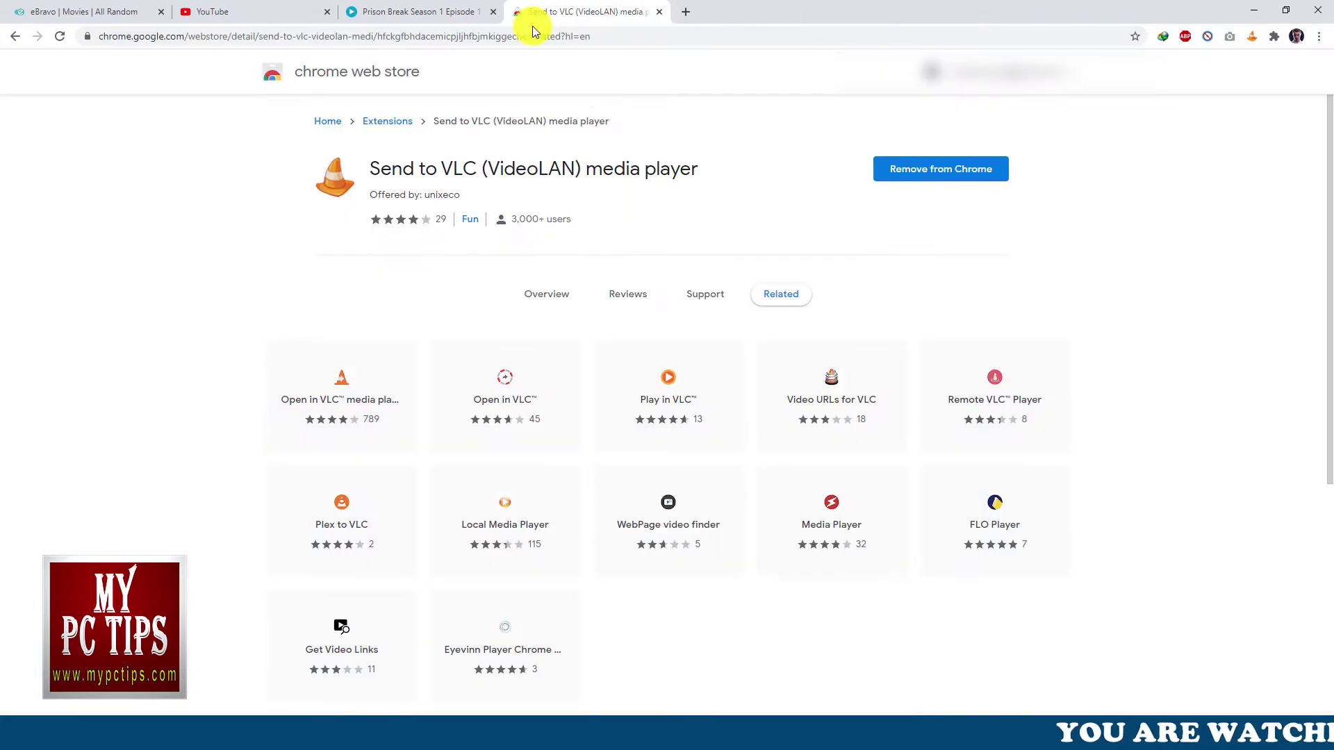
pyautogui.click(115, 7)
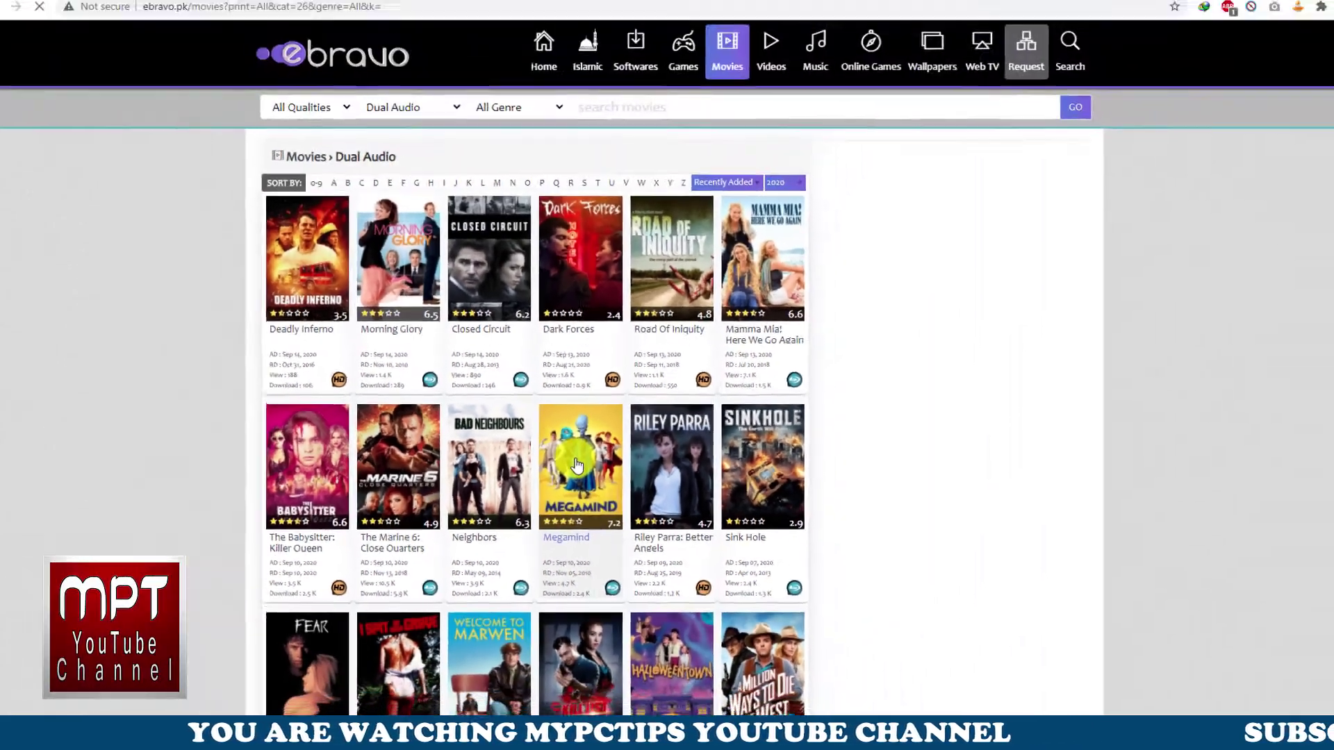
# Open Megamind from the Dual Audio movies, start it in the site's web player and mute the player.
pyautogui.click(714, 366)
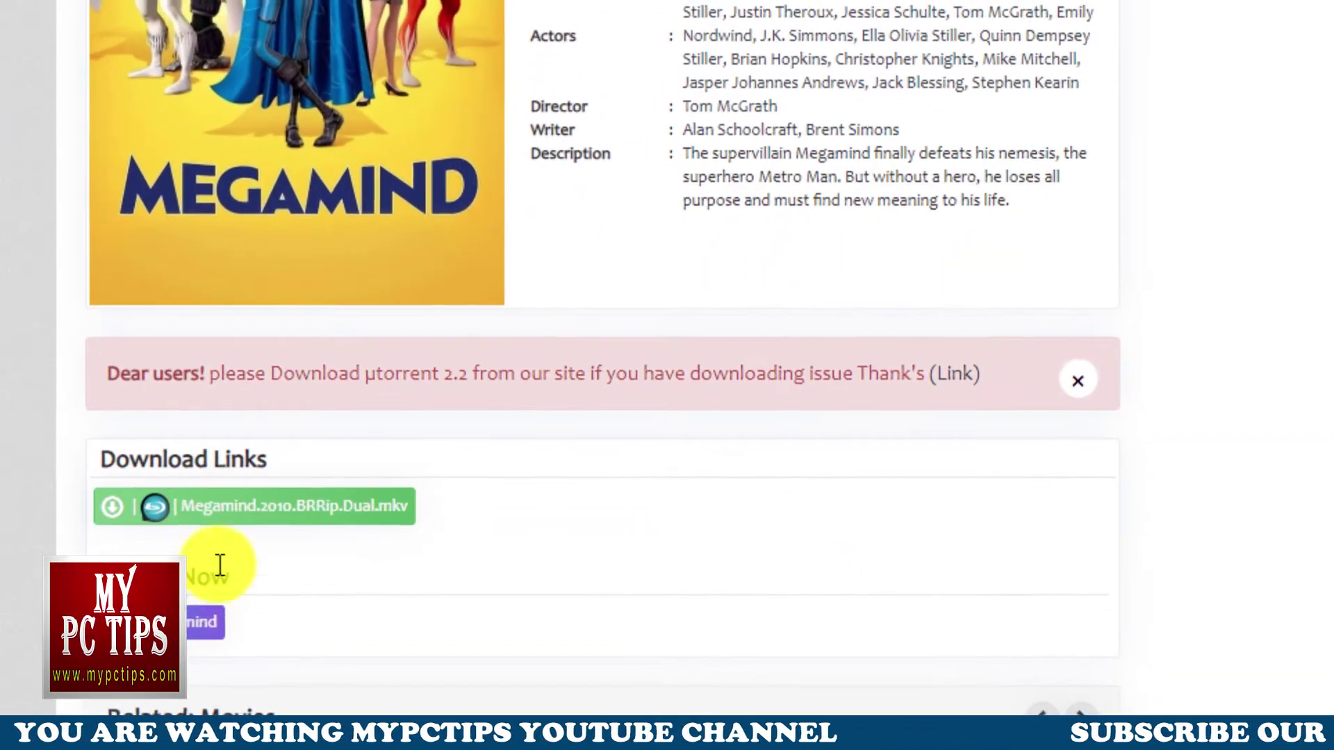
pyautogui.click(213, 625)
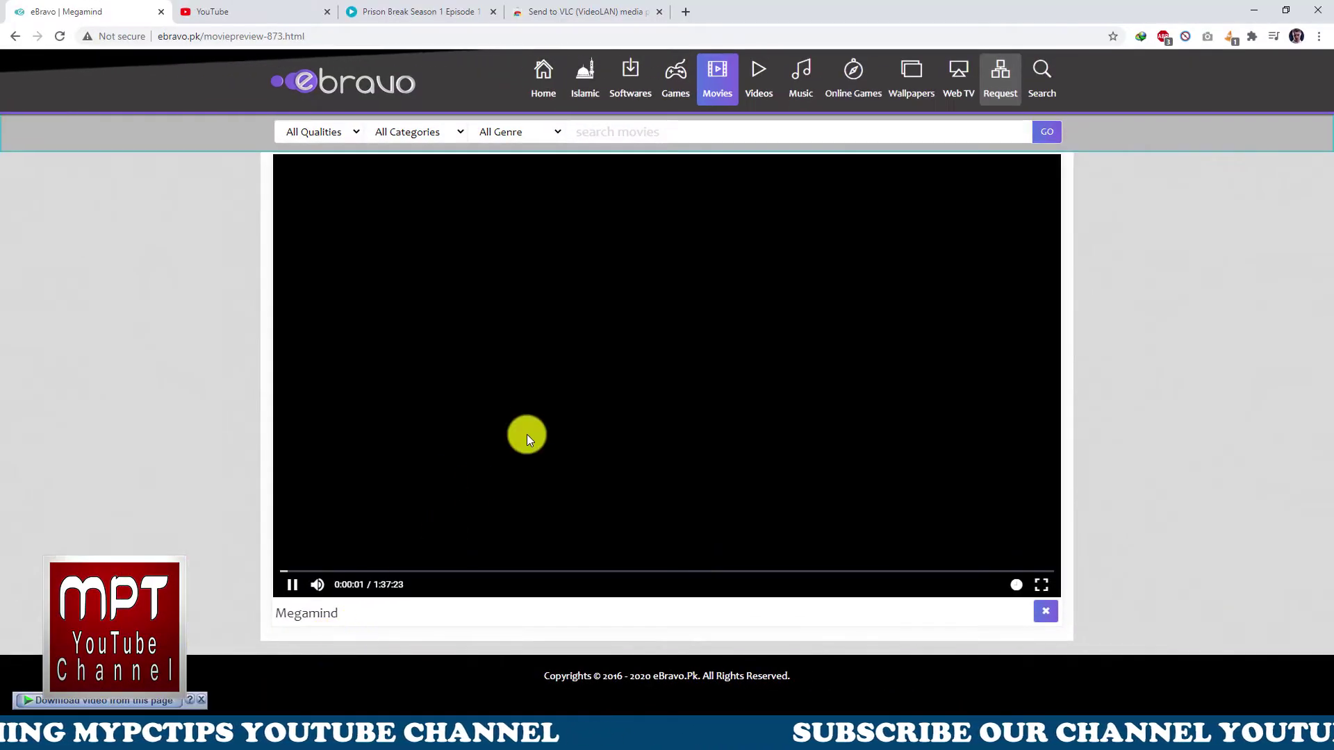
pyautogui.click(318, 585)
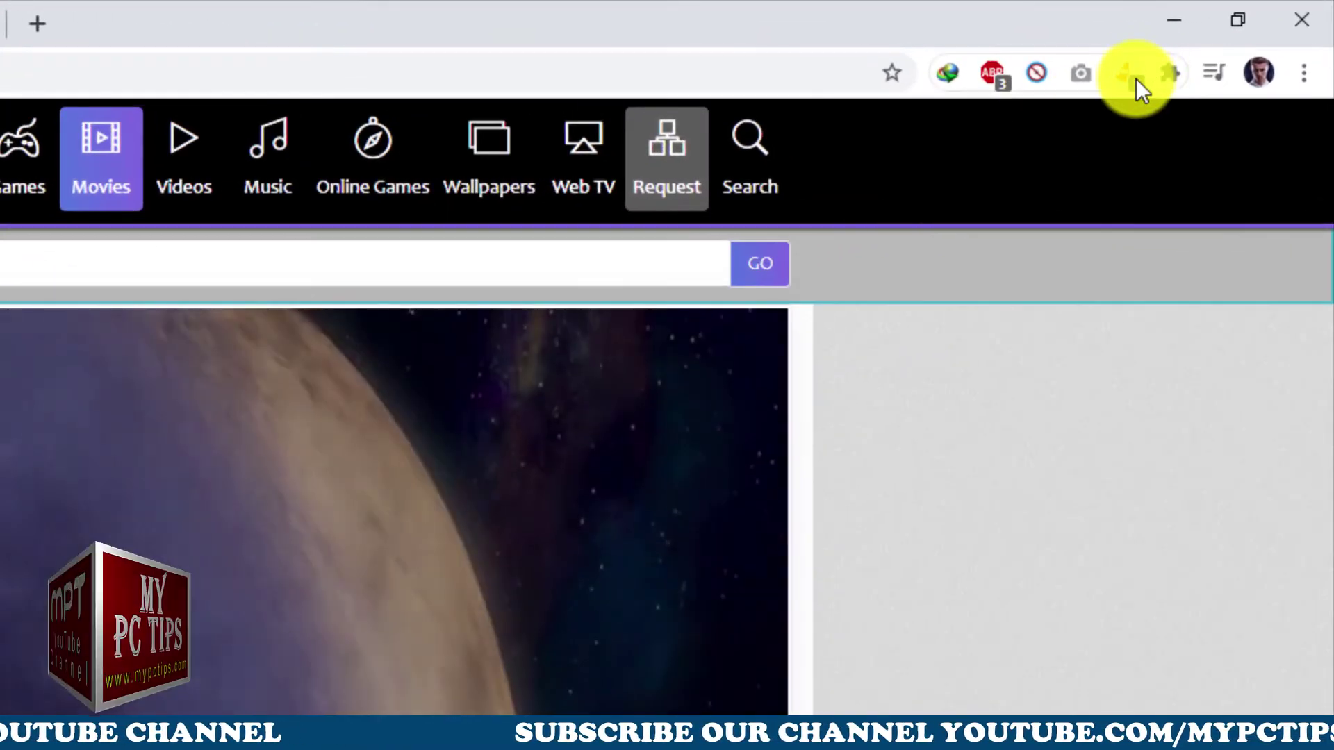
# Send the Megamind stream to VLC with the extension and mute the sound in VLC.
pyautogui.click(1131, 75)
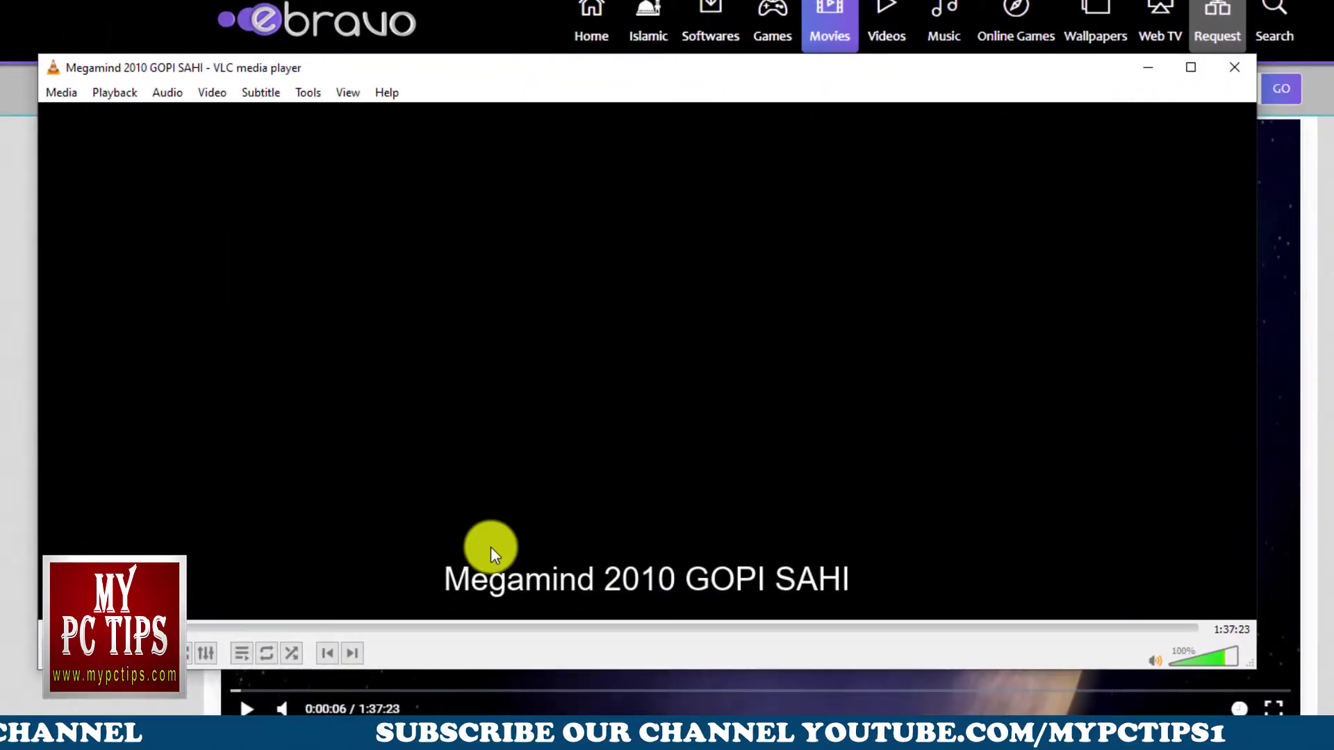
pyautogui.click(1155, 659)
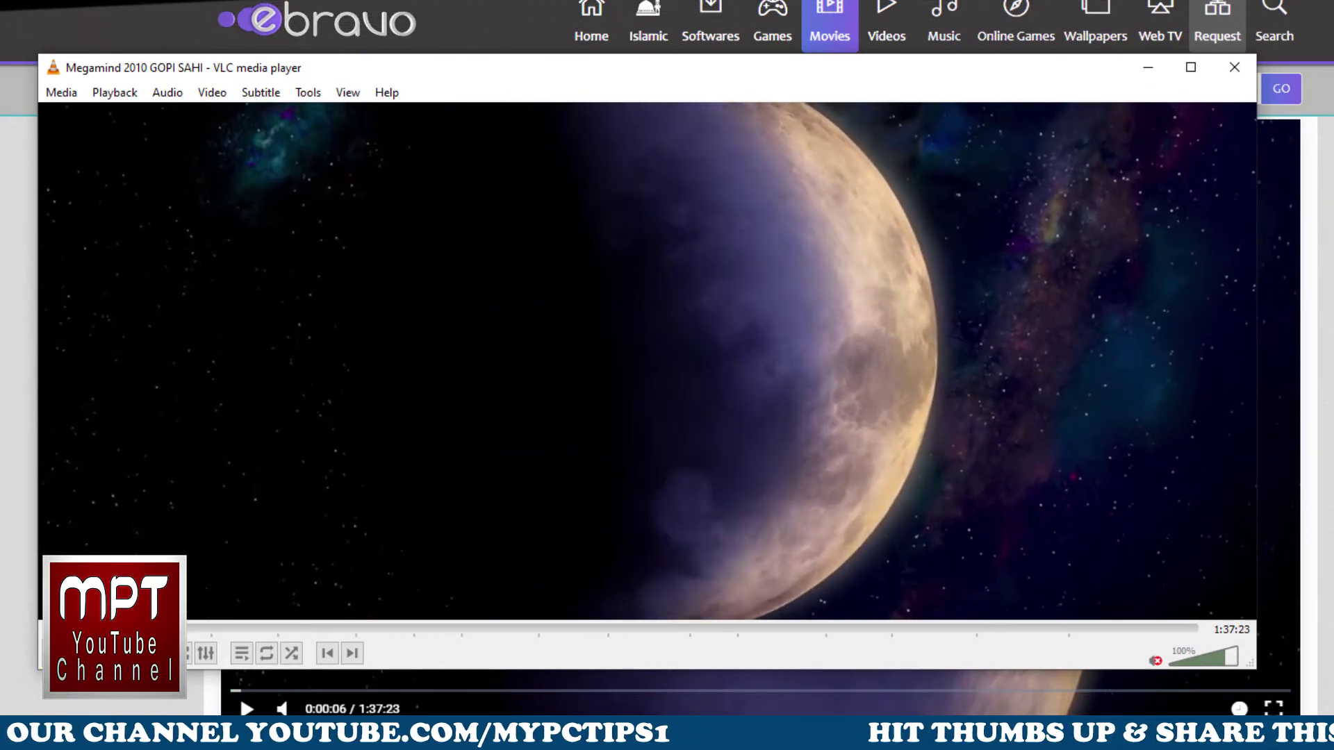
# Test playback of Megamind in VLC by skipping forward in several jumps to about 47:18, and close VLC.
pyautogui.click(208, 628)
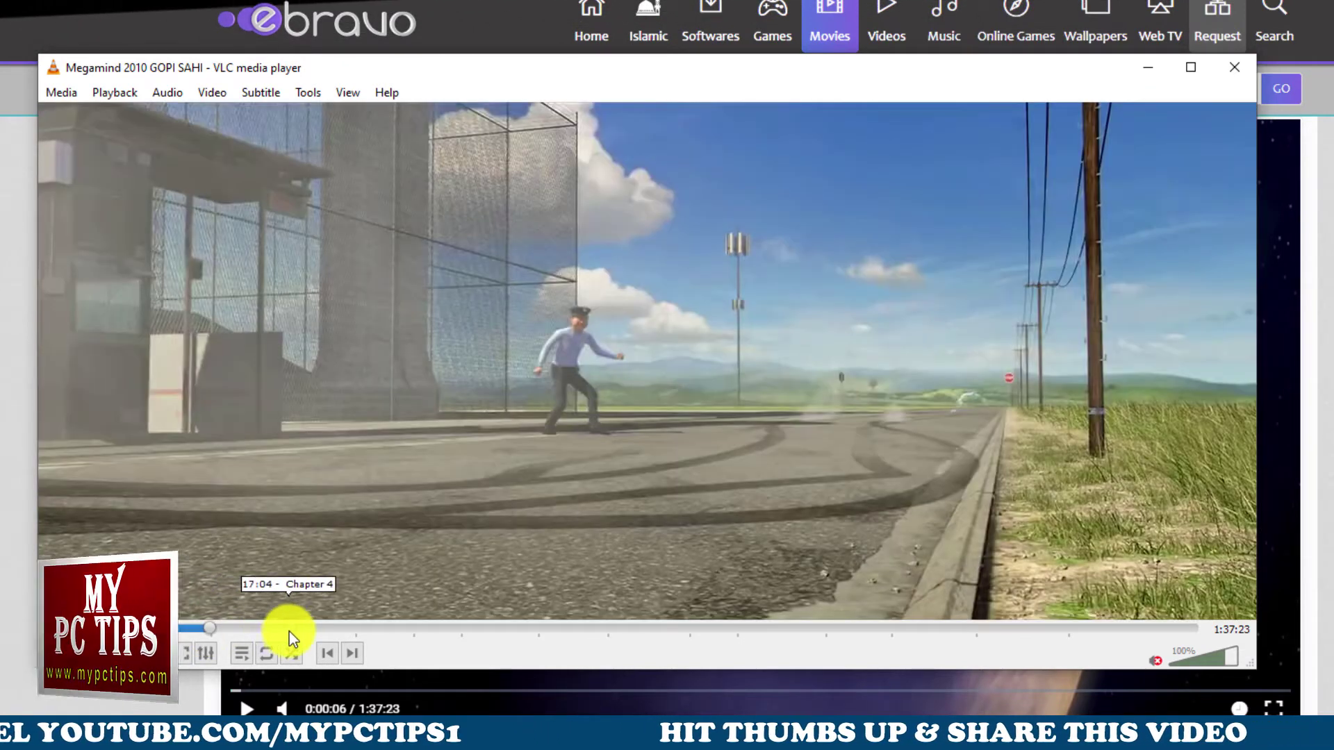
pyautogui.click(289, 632)
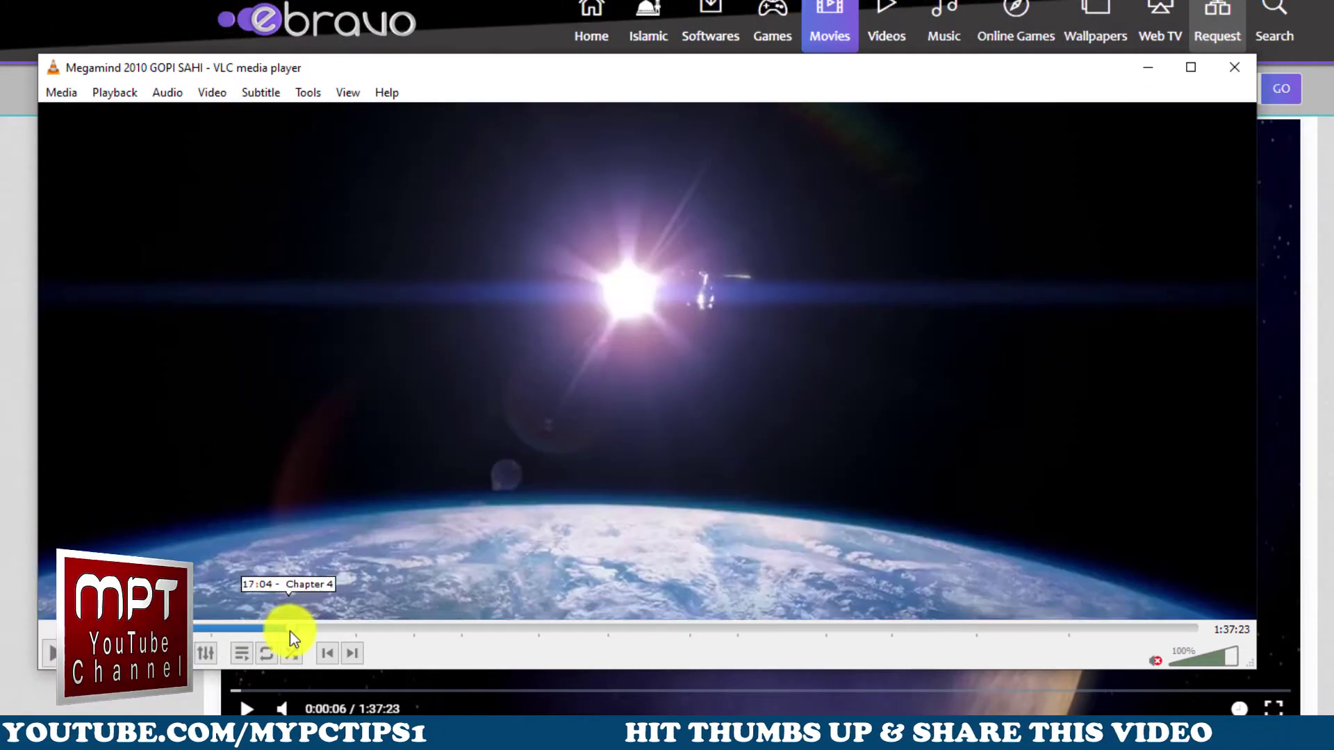
pyautogui.click(388, 629)
pyautogui.click(448, 629)
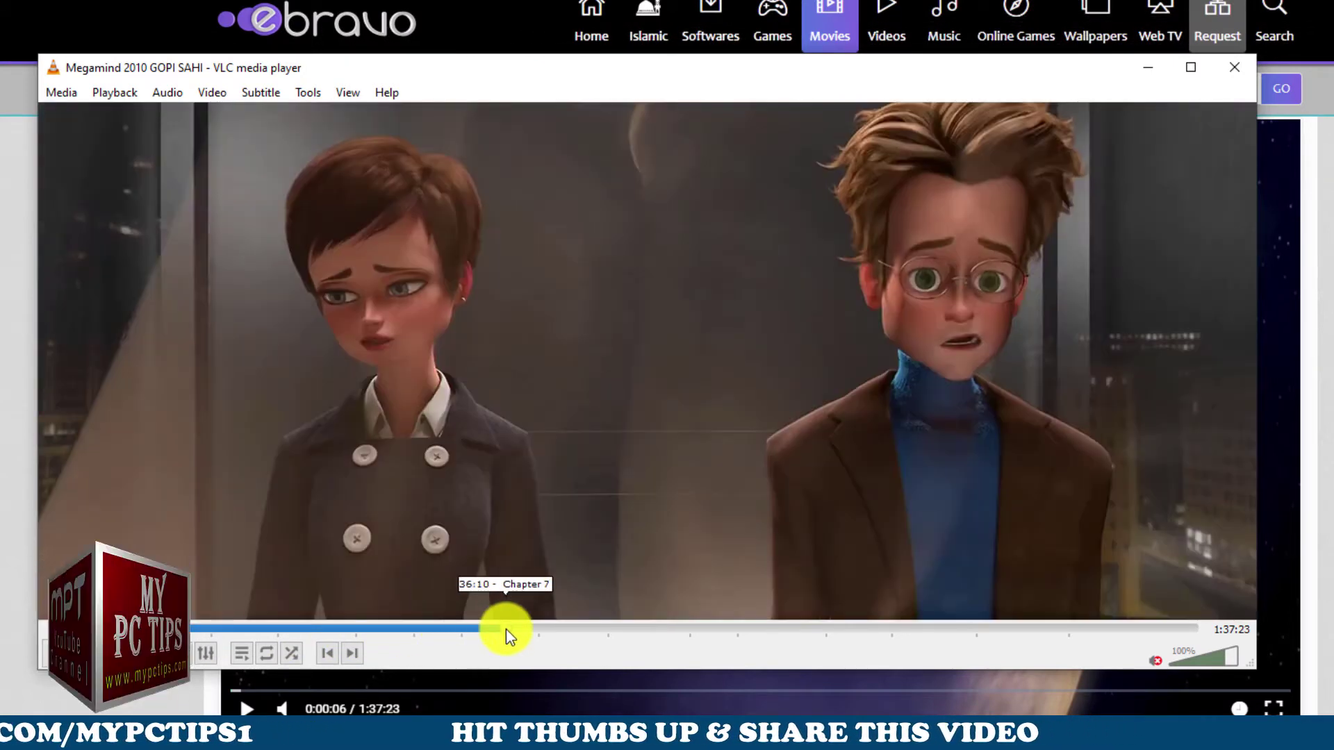
pyautogui.click(506, 629)
pyautogui.click(579, 629)
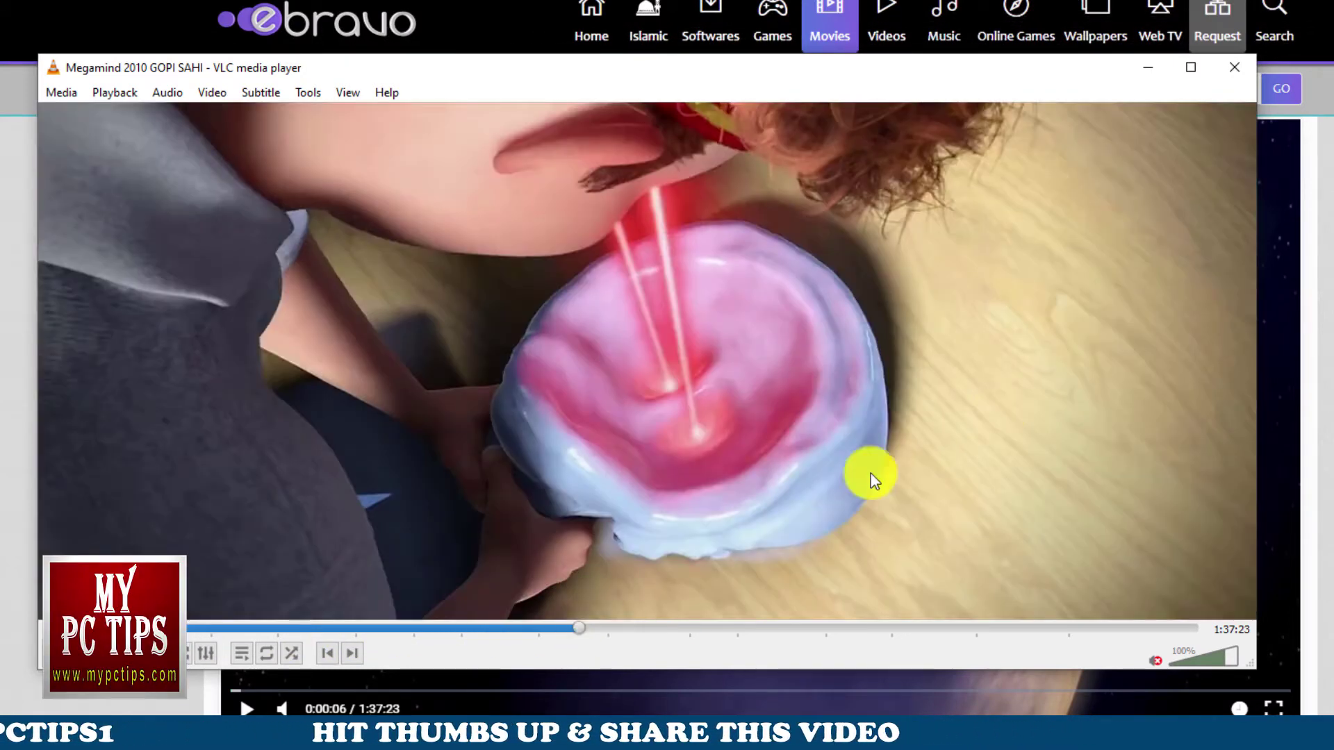
pyautogui.click(631, 629)
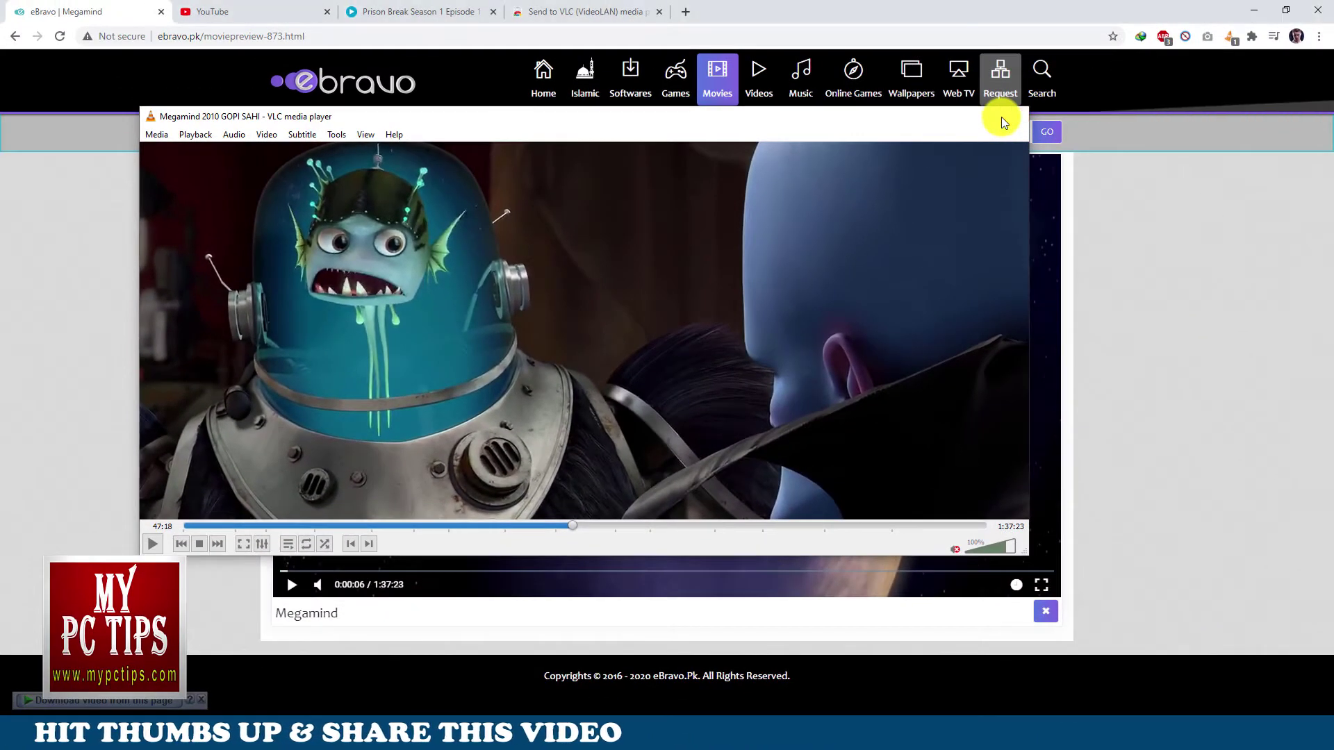
pyautogui.click(1233, 68)
# Open the YouTube video about Simon Cowell stopping a 10-year-old Indian girl mid-performance and try to send it to VLC.
pyautogui.click(232, 11)
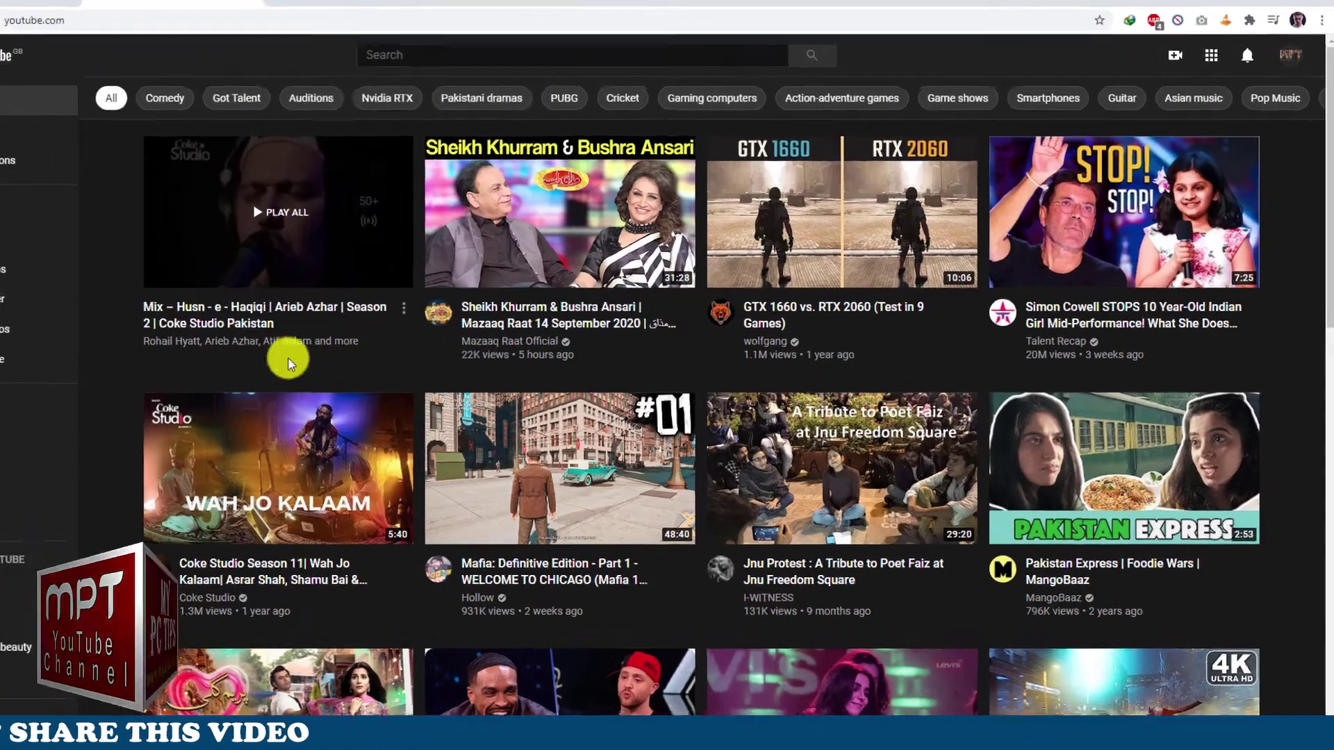
pyautogui.moveTo(1097, 222)
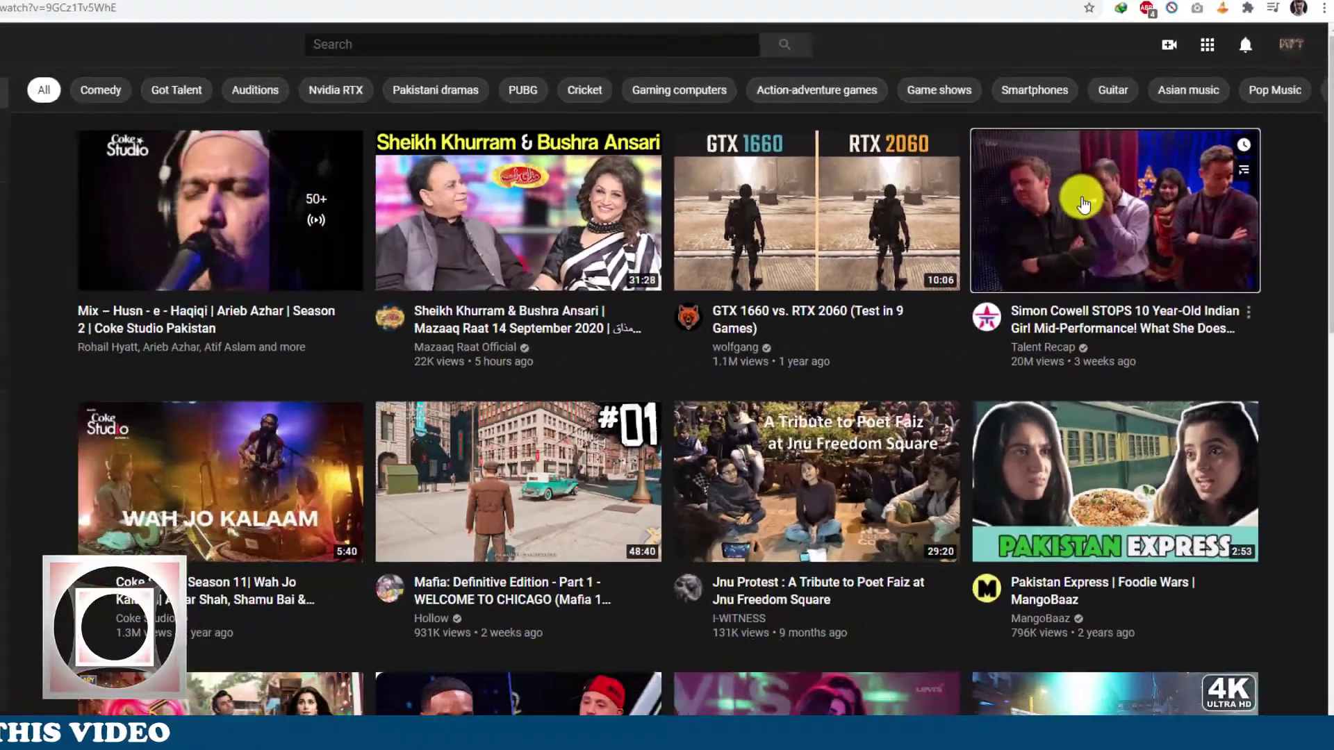
pyautogui.click(933, 182)
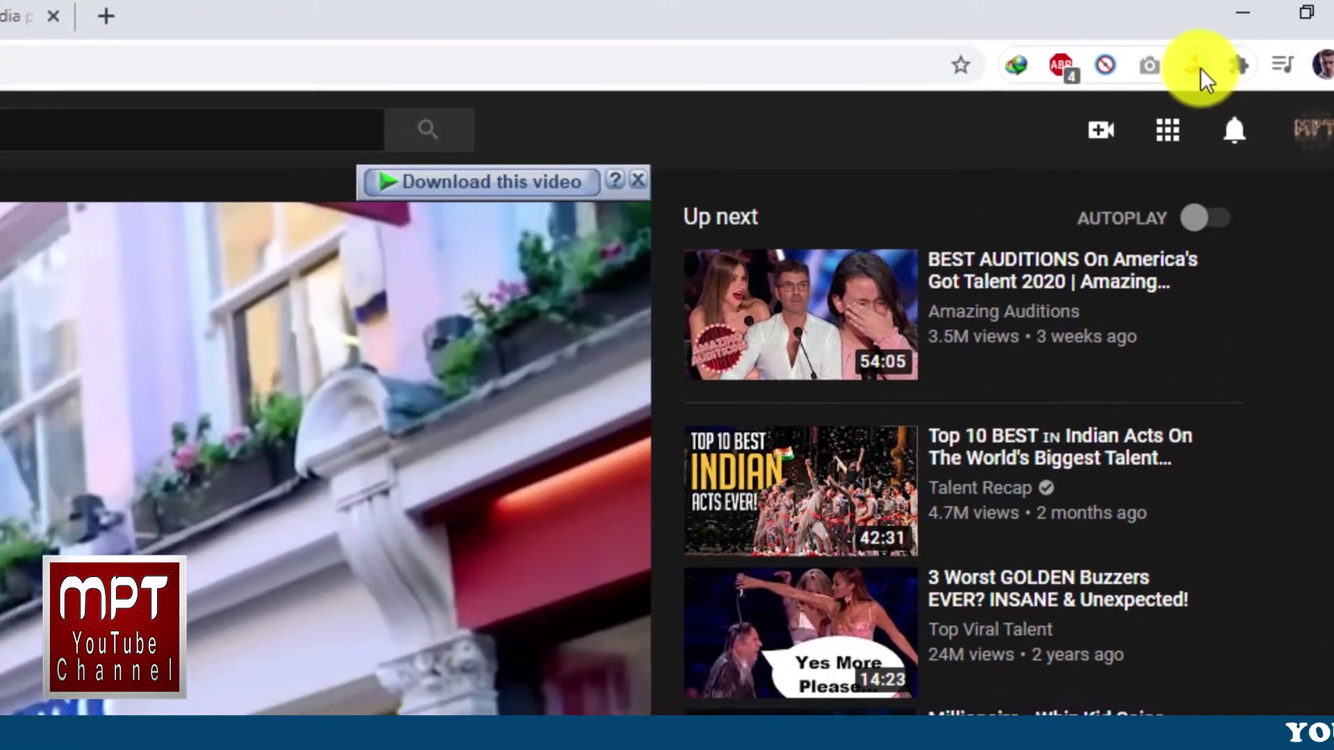
pyautogui.click(1200, 68)
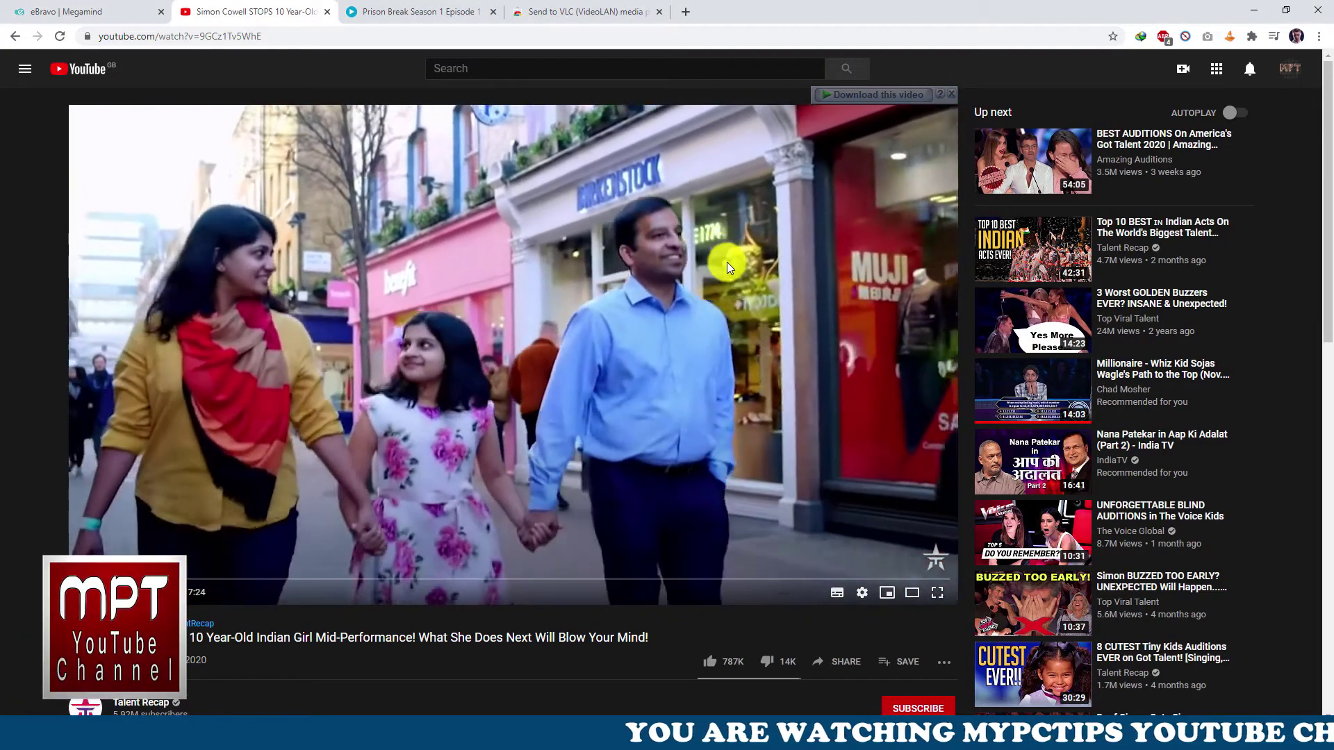
# Bring up the VLC window, try sending the Simon Cowell video to VLC again and pause it on YouTube.
pyautogui.click(696, 735)
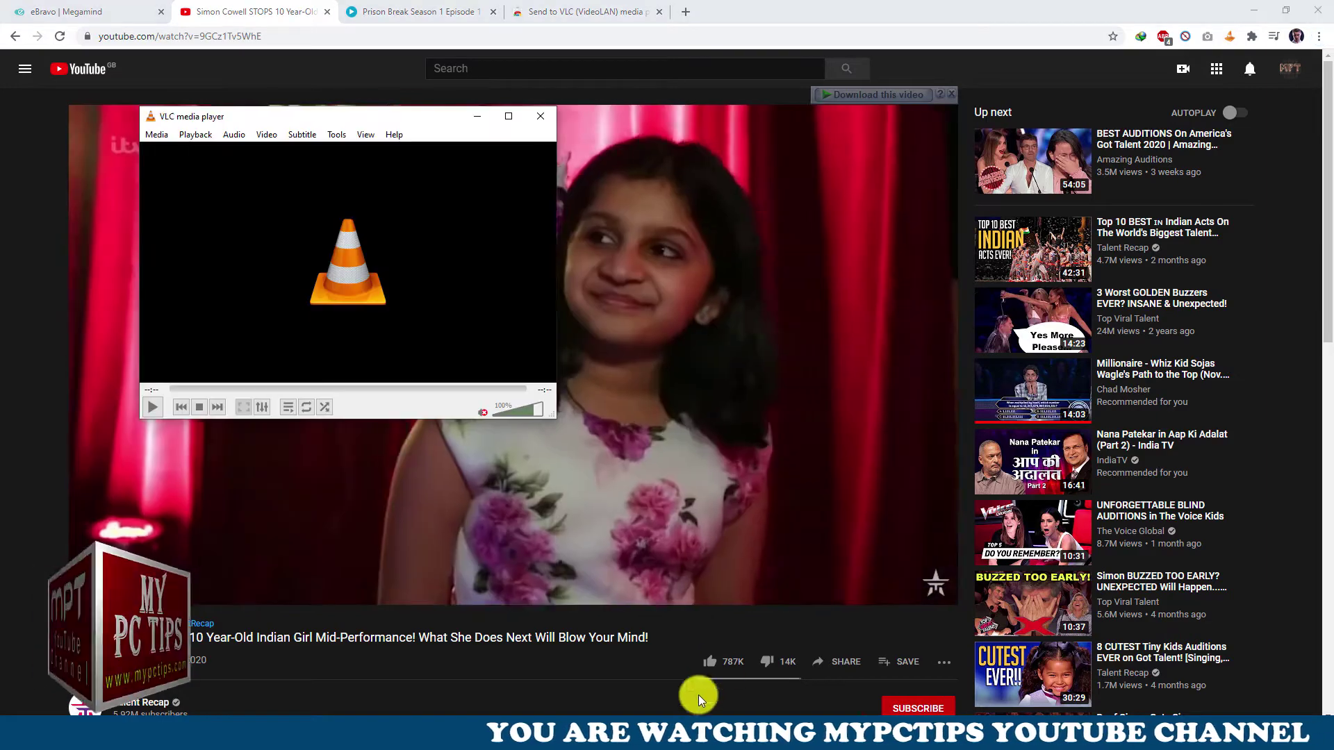
pyautogui.click(1227, 39)
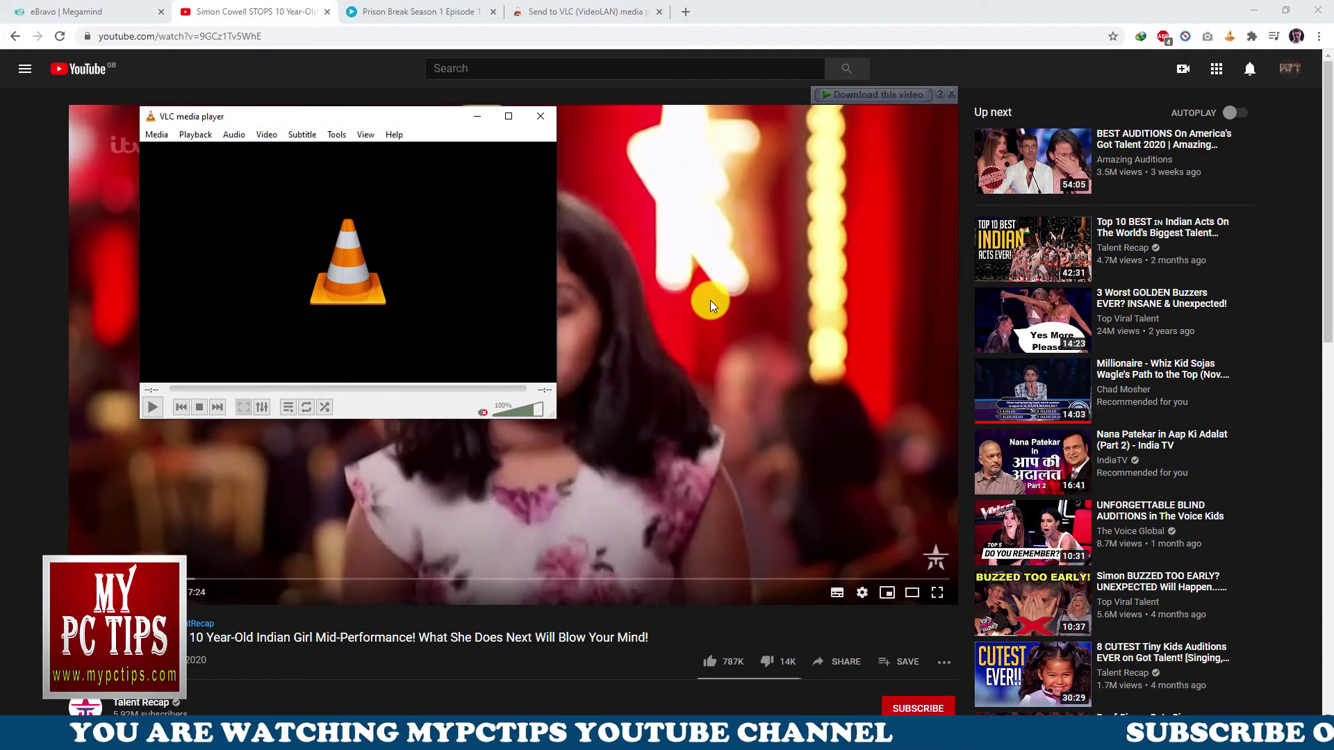
pyautogui.click(710, 300)
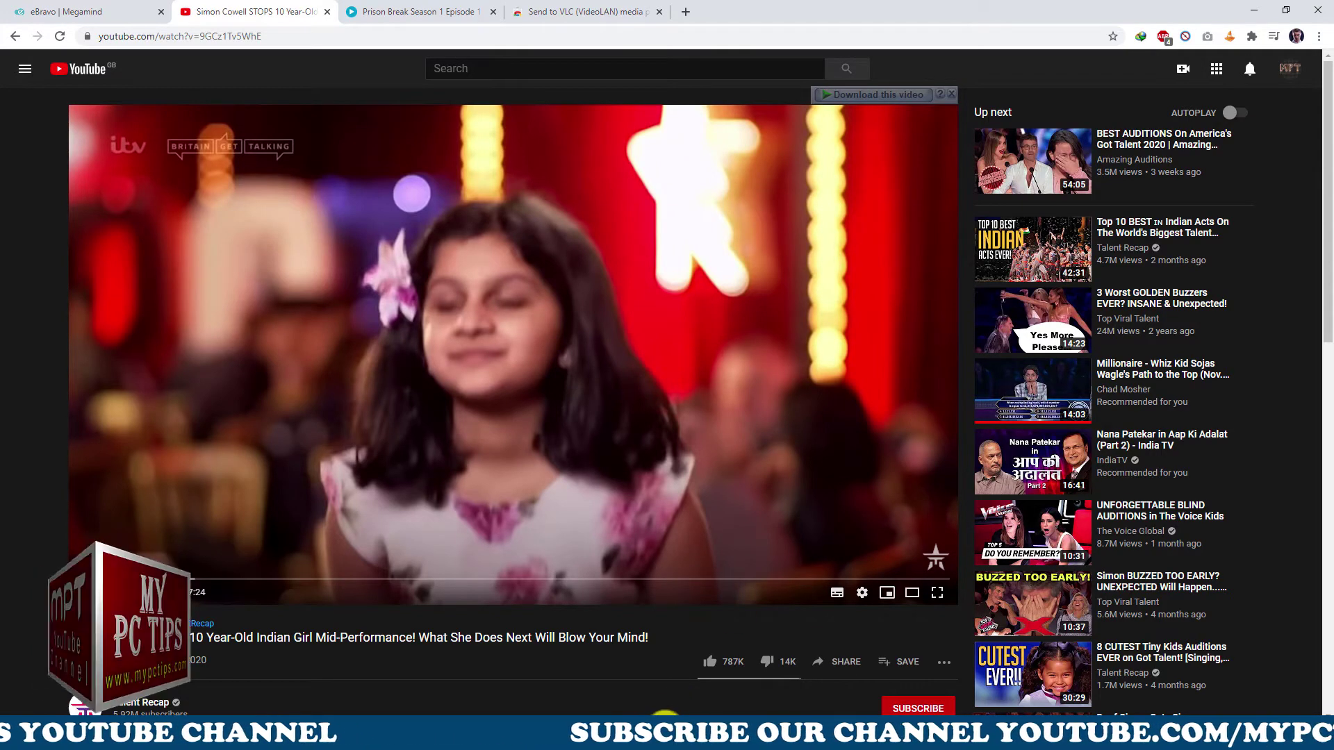
# Close the empty VLC windows, try once more to send the paused YouTube video to VLC, and close VLC.
pyautogui.moveTo(665, 735)
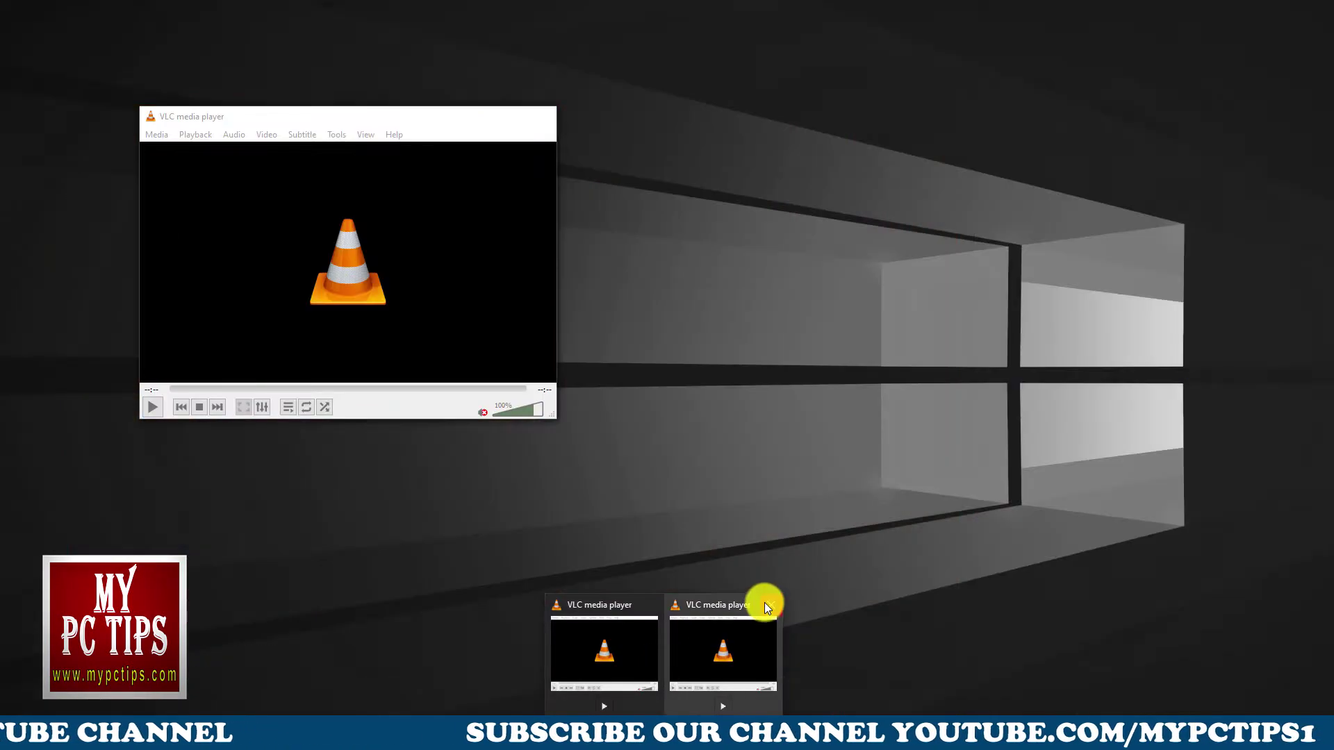
pyautogui.click(768, 604)
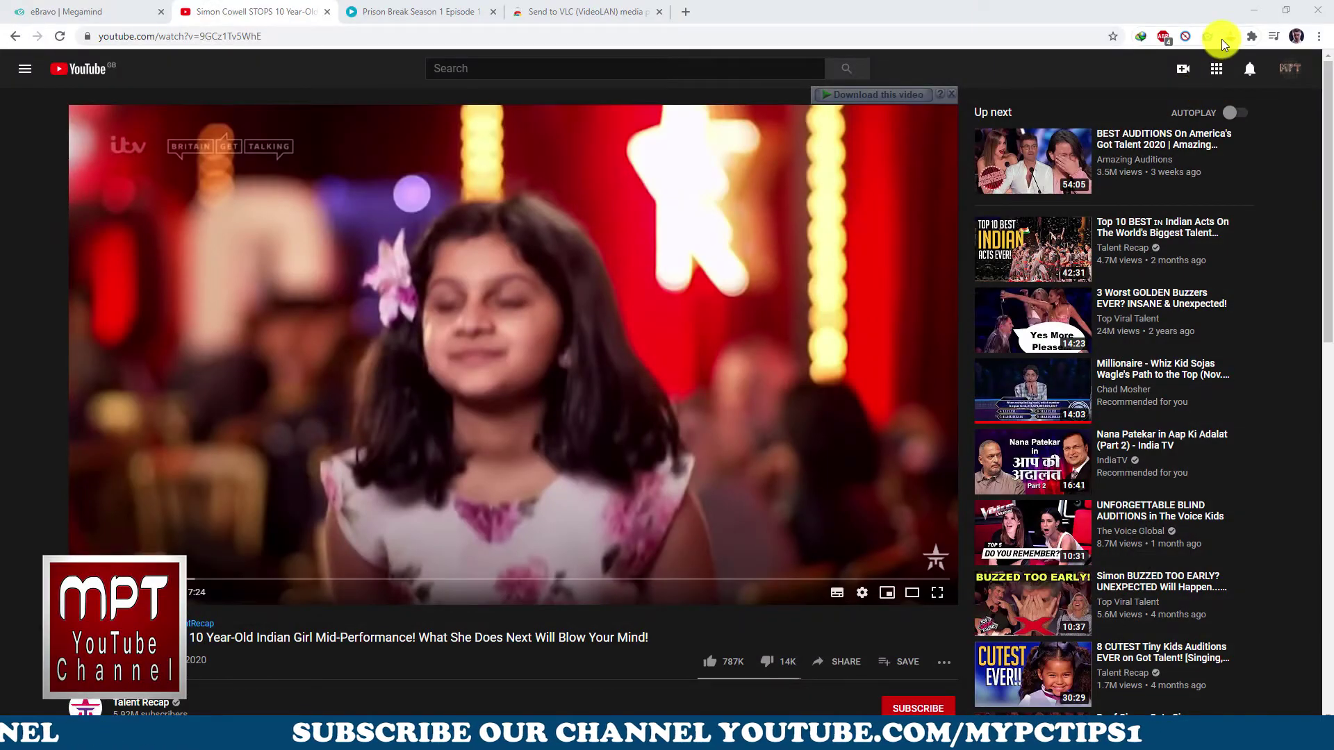
pyautogui.click(1223, 38)
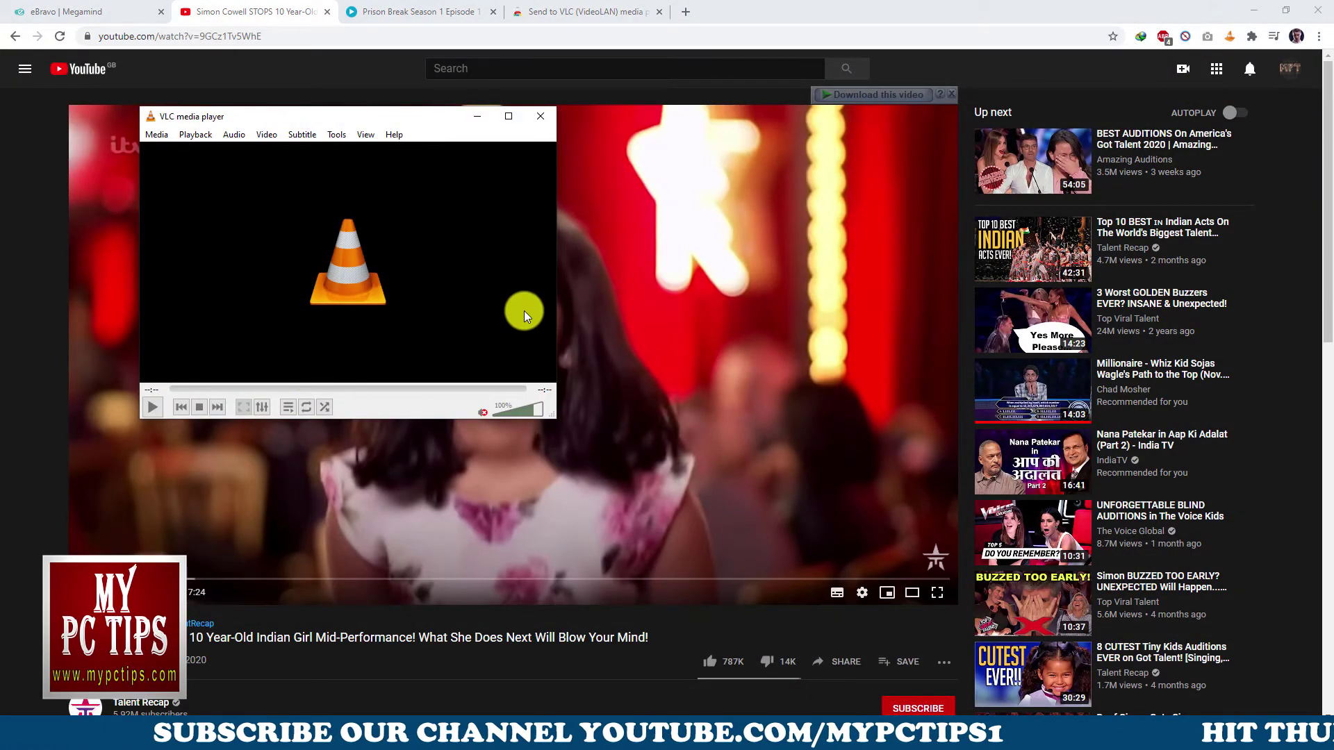
pyautogui.click(541, 116)
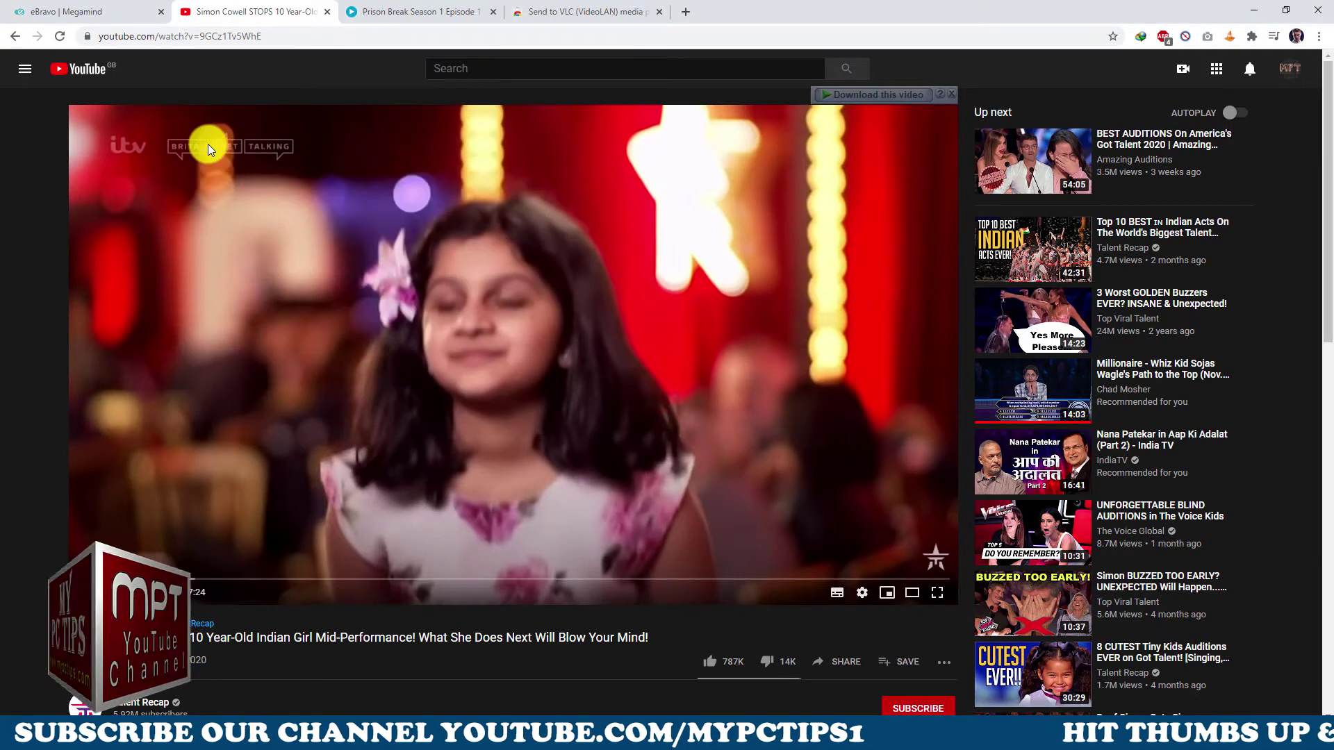
# Return to the YouTube home page, play "UNFORGETTABLE BLIND AUDITIONS in The Voice Kids" and send it to VLC.
pyautogui.click(73, 77)
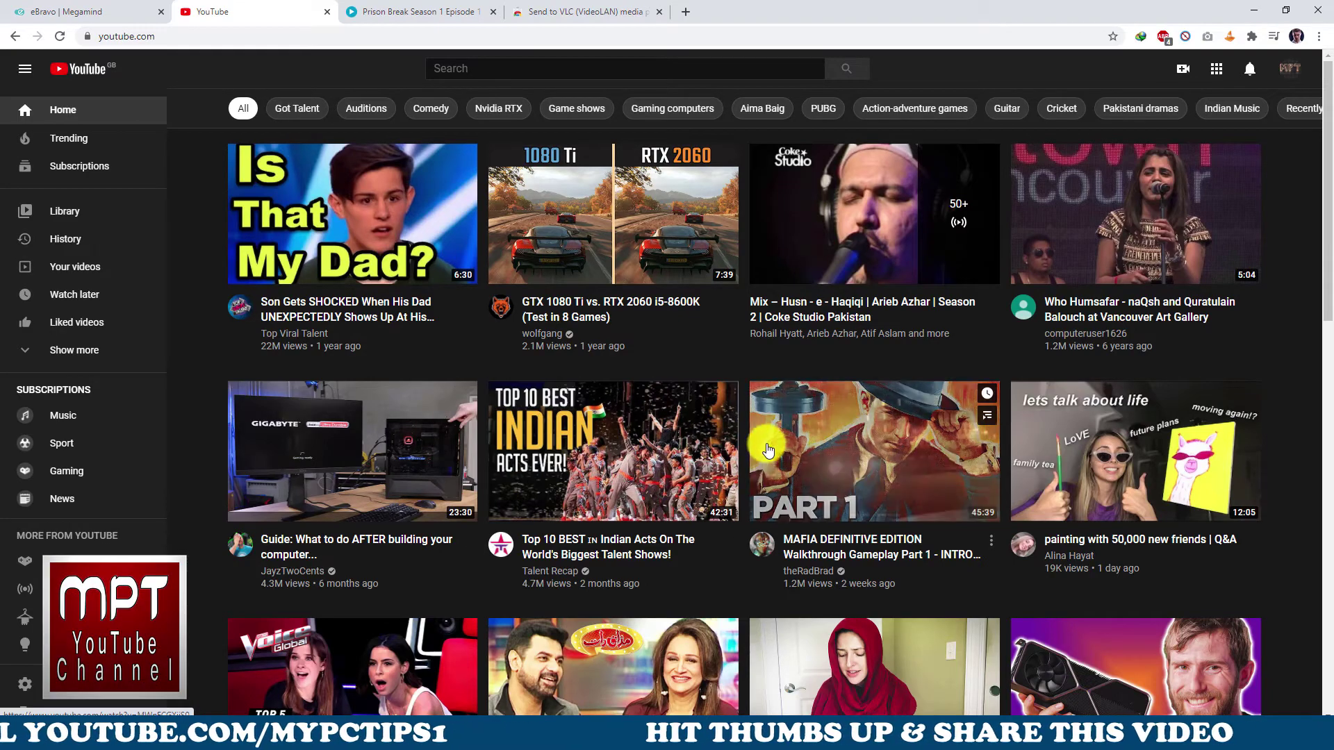
pyautogui.scroll(-2, 767, 450)
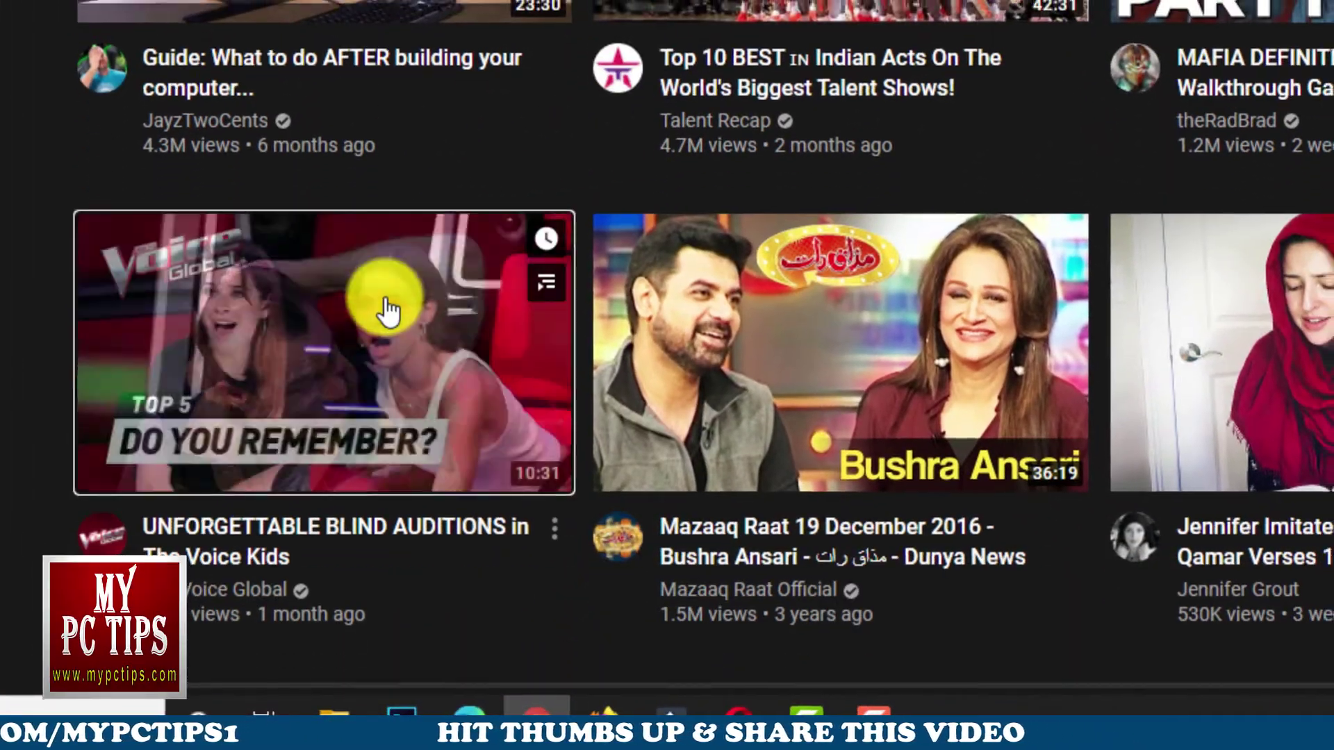
pyautogui.click(382, 303)
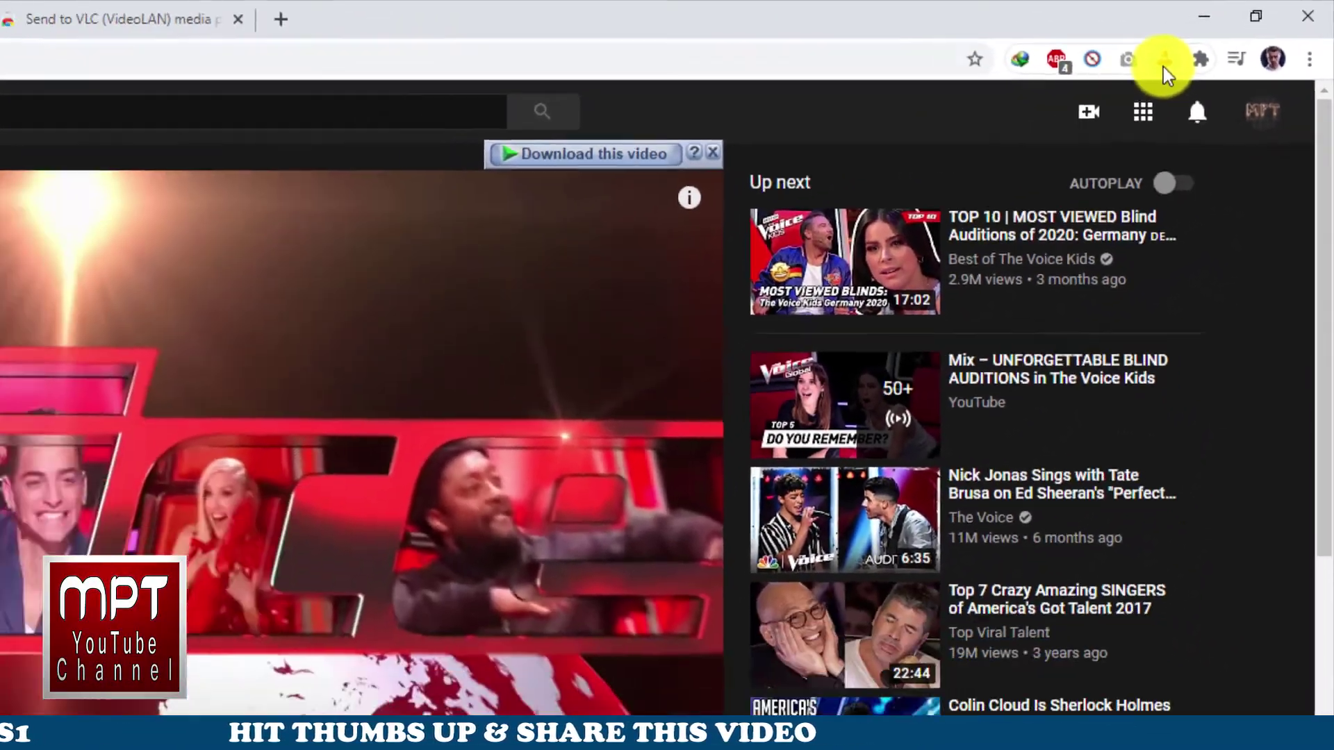
pyautogui.click(1164, 62)
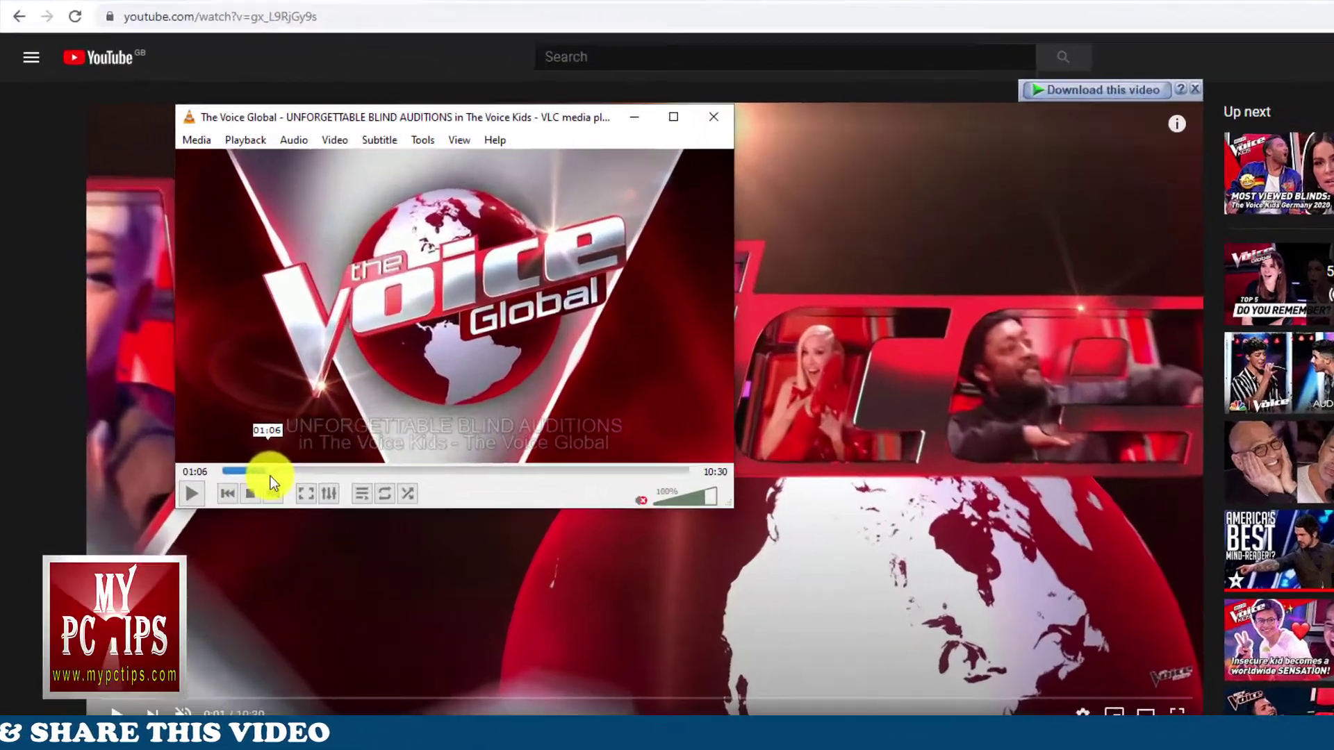
# Test playback of the Voice Kids video in VLC by skipping through 01:06 and 05:10 to about 08:37, and close VLC.
pyautogui.moveTo(210, 402); pyautogui.dragTo(323, 401)
pyautogui.moveTo(650, 631); pyautogui.dragTo(650, 628)
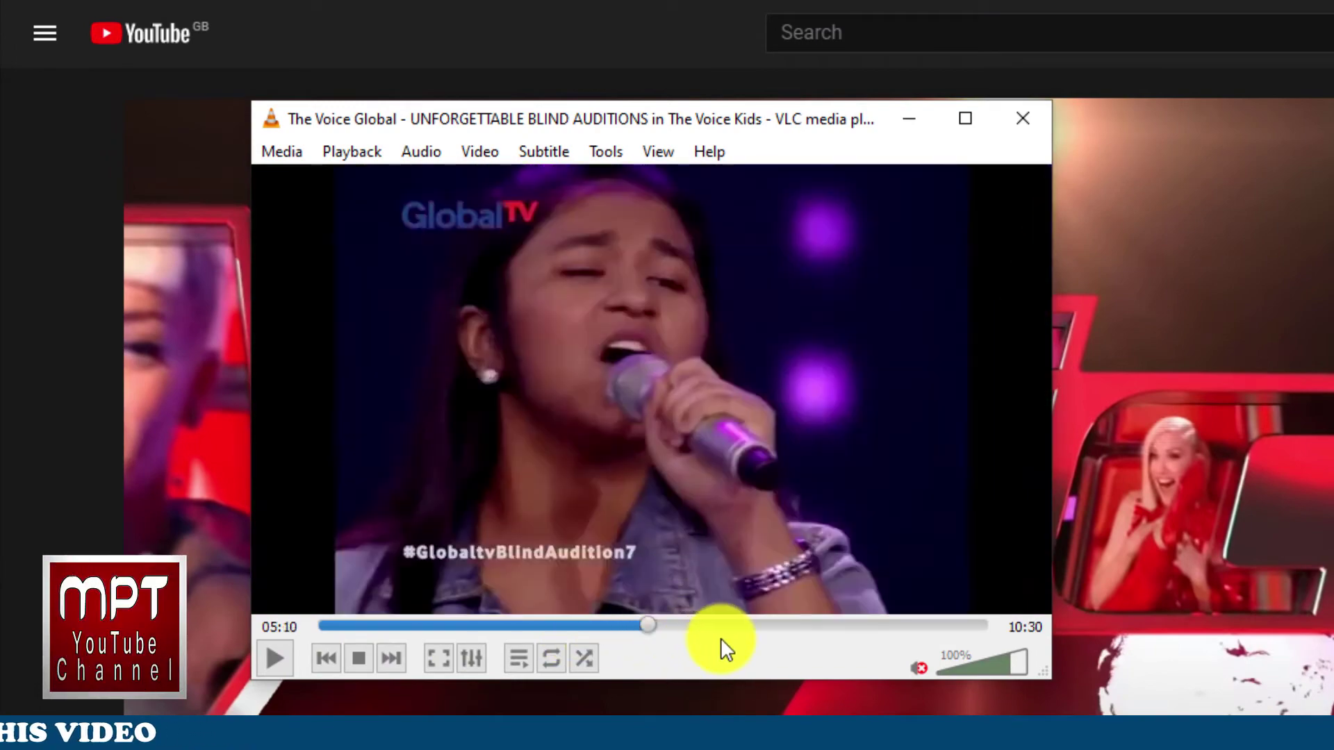
pyautogui.click(773, 624)
pyautogui.click(868, 625)
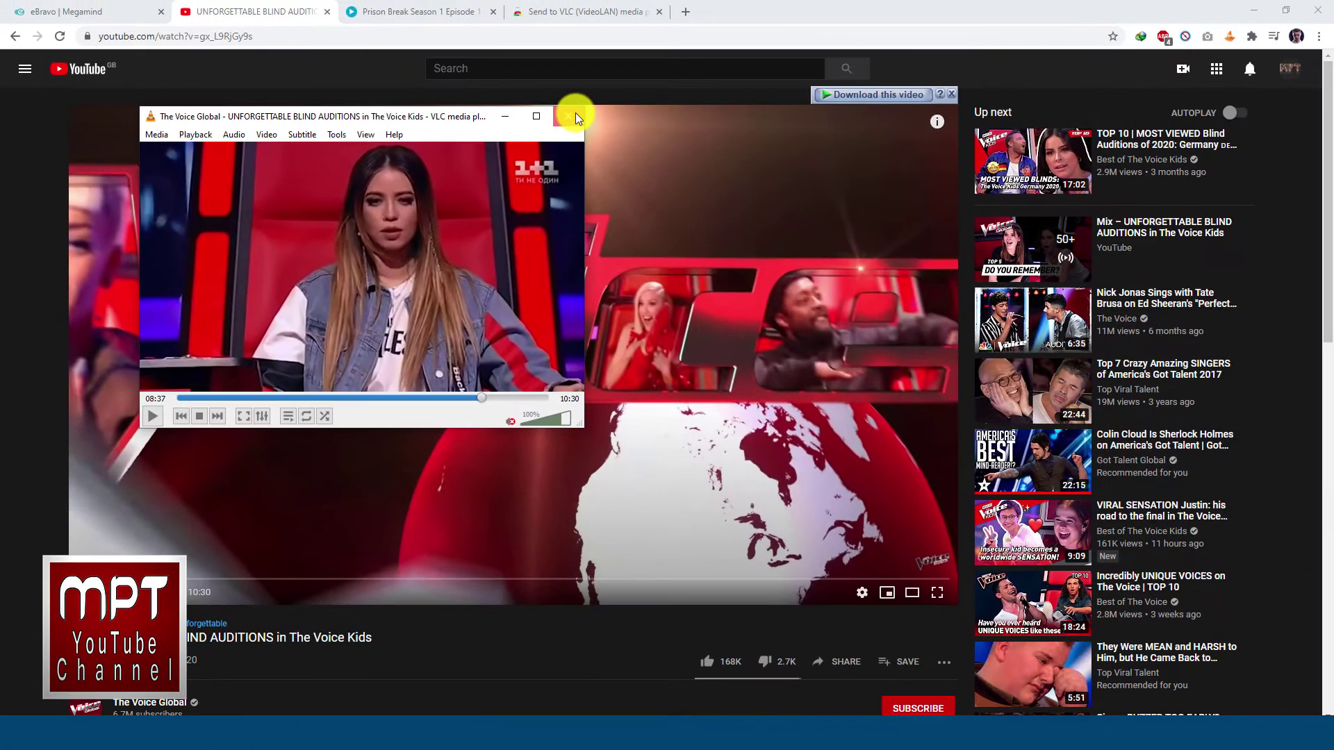
pyautogui.click(575, 116)
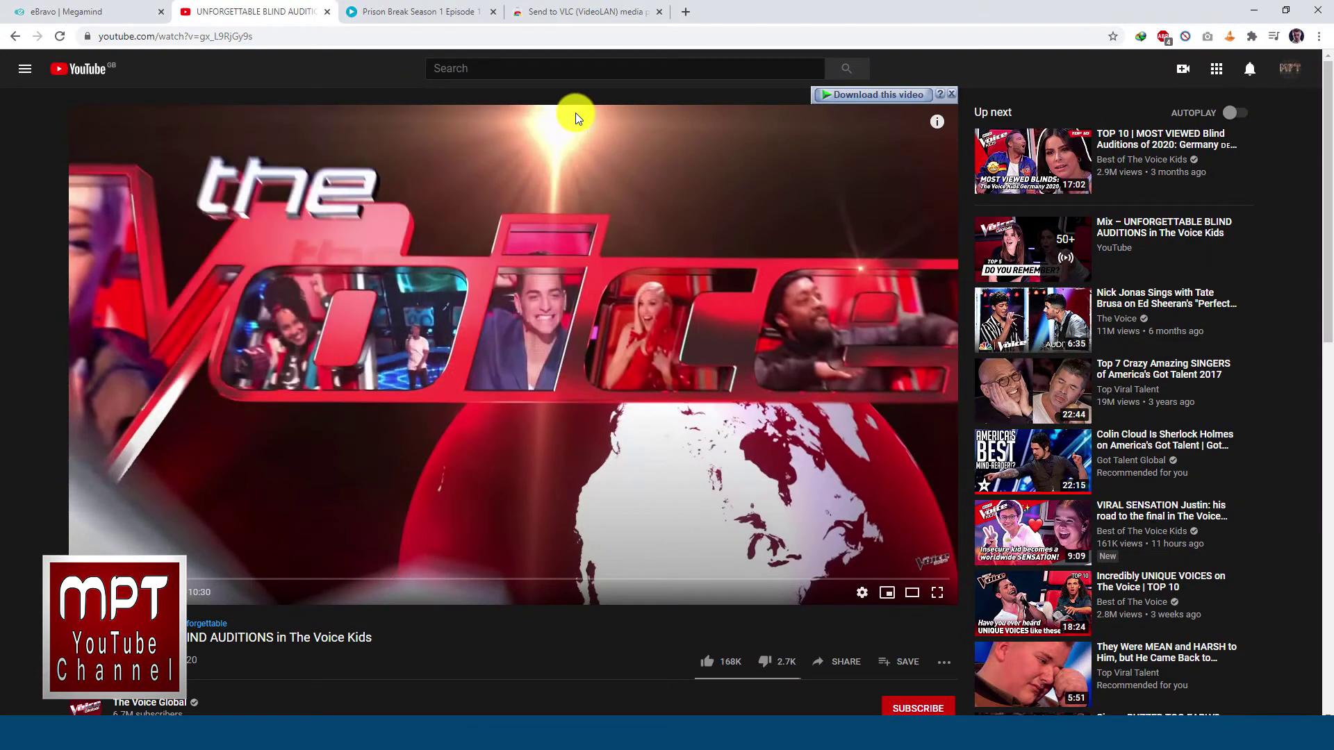
# Switch to the 123Movie page of Prison Break Season 1 Episode 1 and start the episode in the site's web player.
pyautogui.click(421, 10)
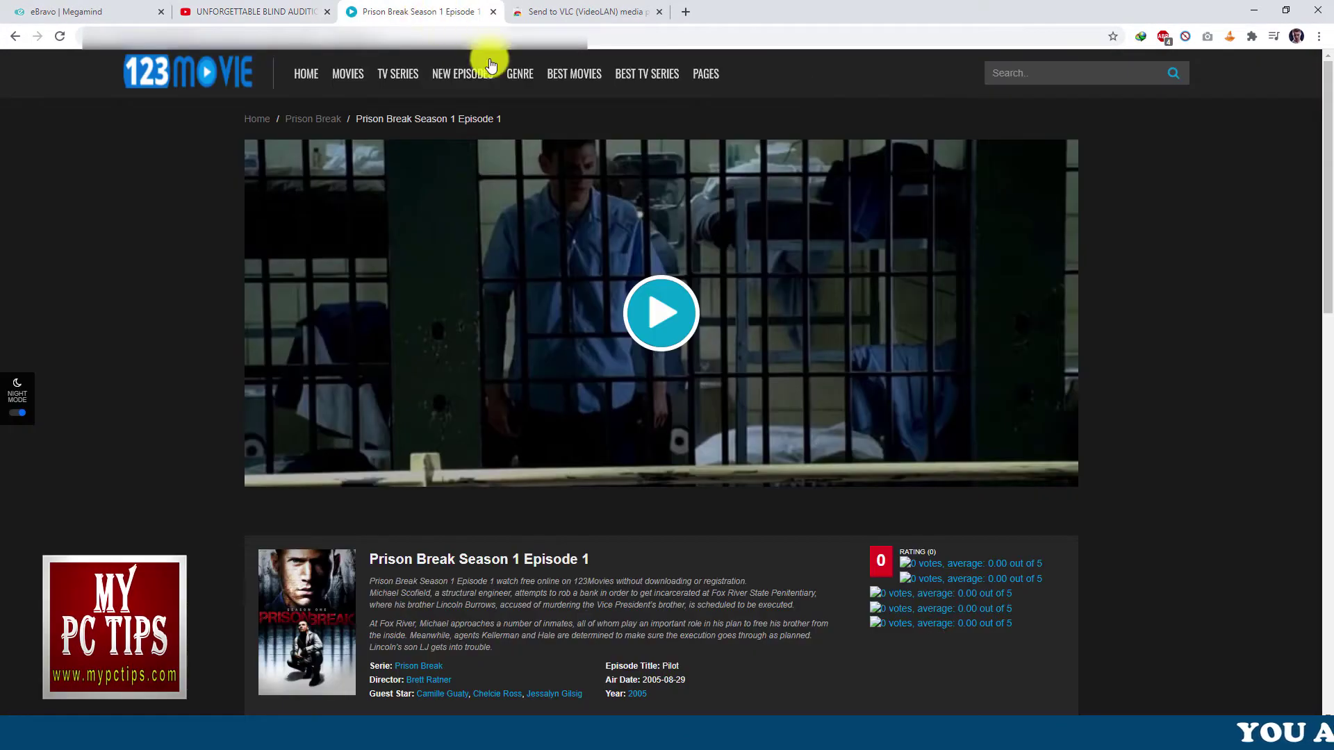
pyautogui.click(658, 311)
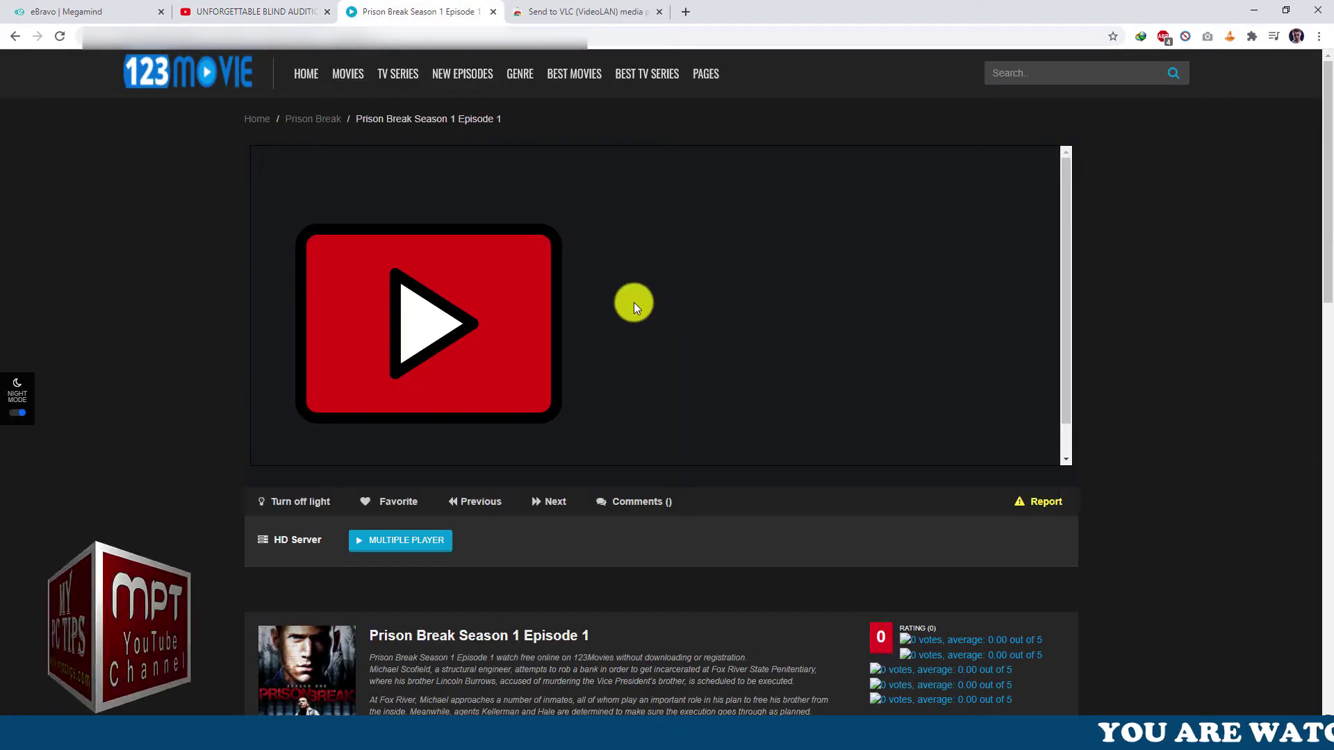
pyautogui.click(398, 305)
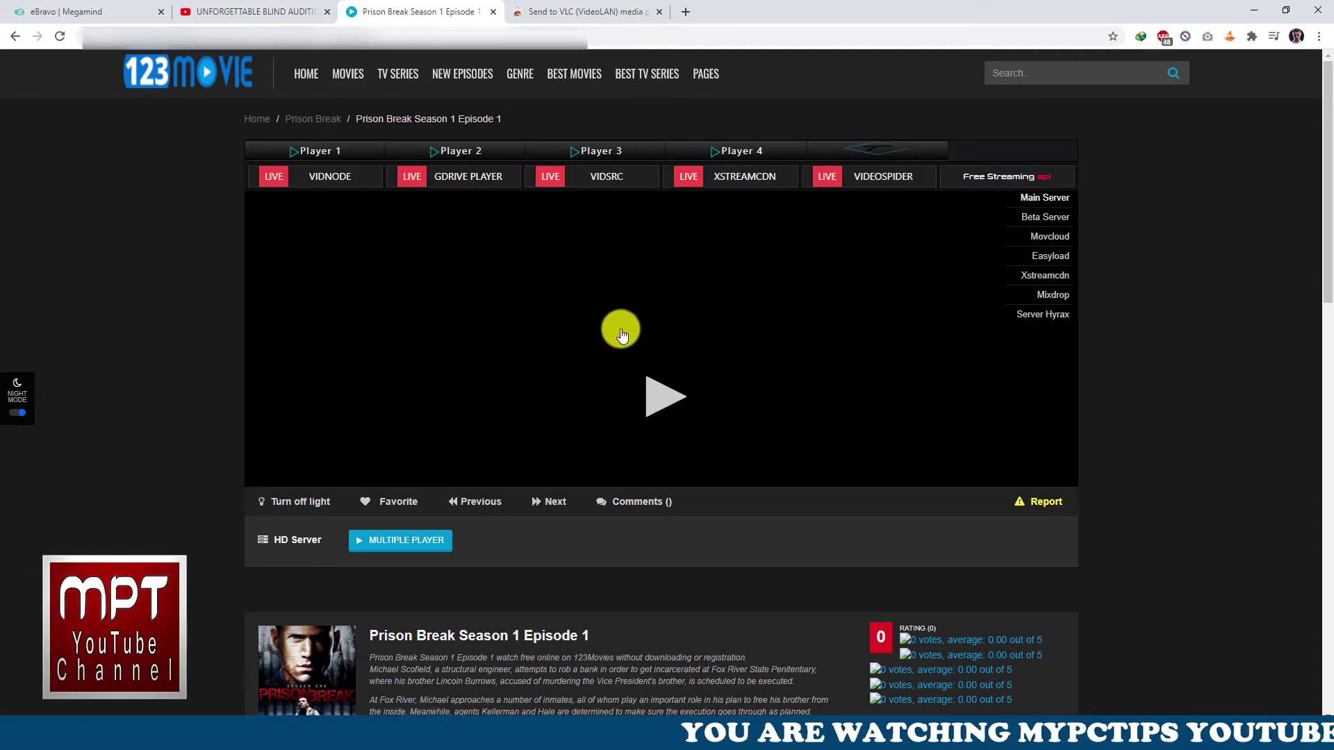
pyautogui.click(649, 365)
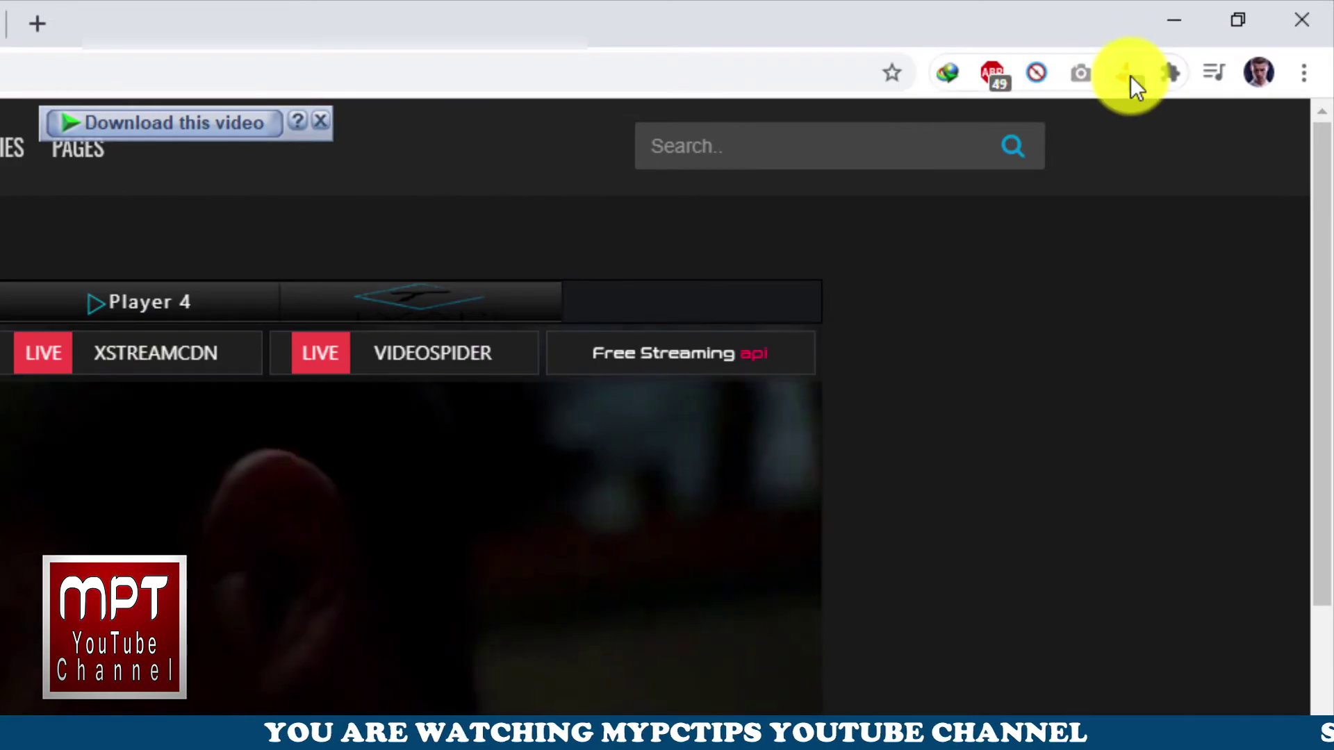
# Send the Prison Break episode to VLC, test playback by skipping ahead to about 15:50, and close VLC.
pyautogui.click(1129, 75)
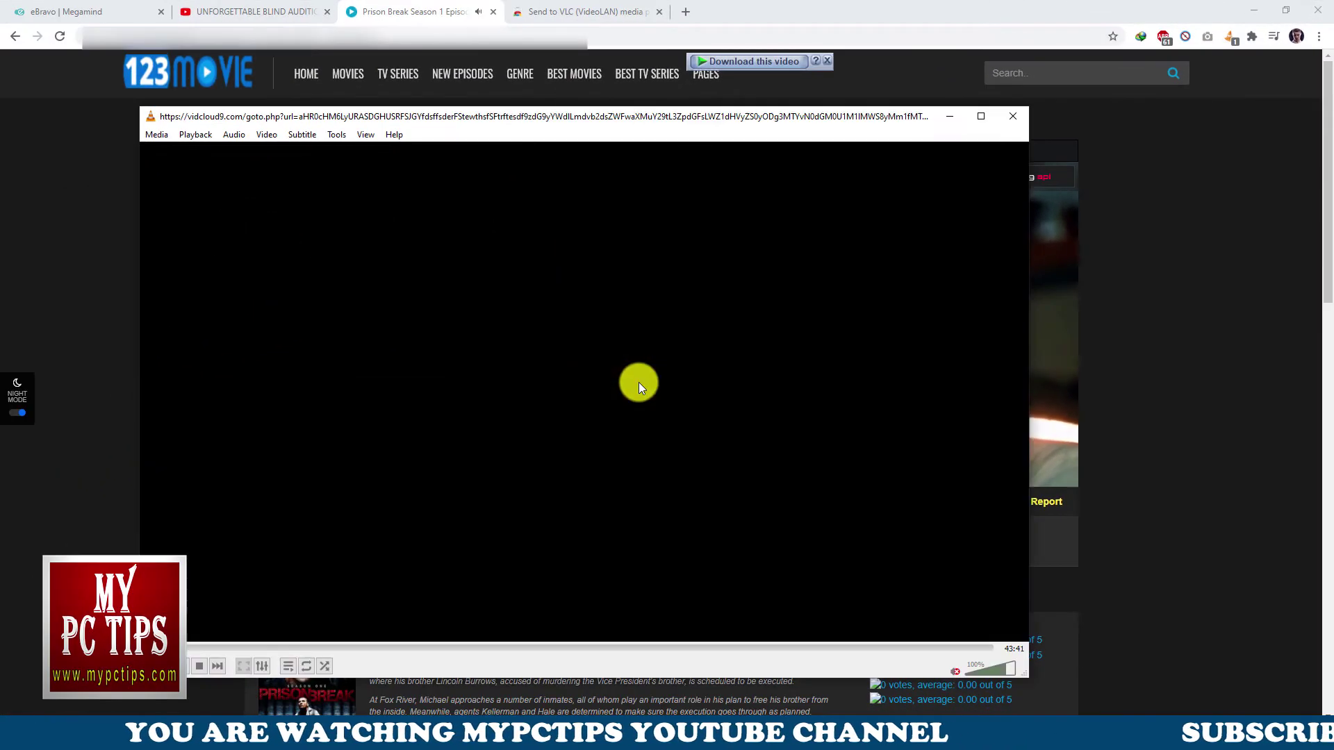
pyautogui.click(1087, 243)
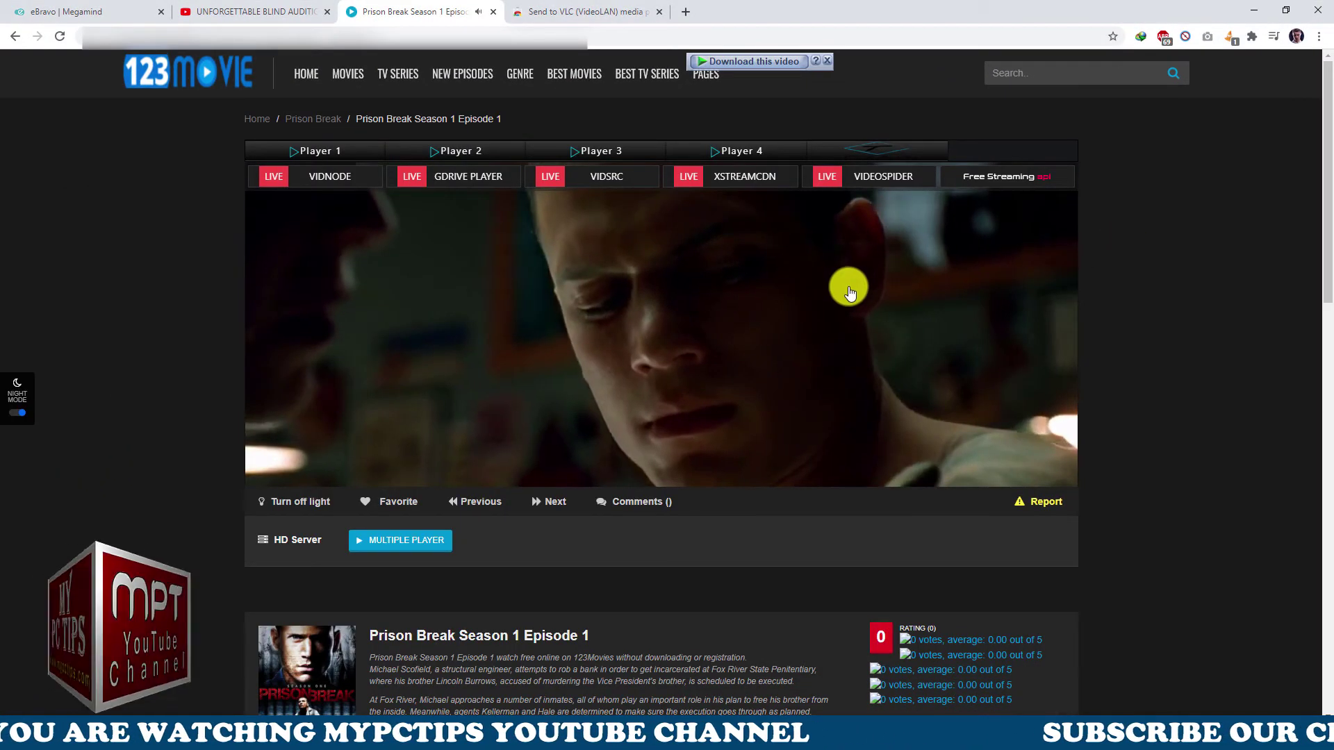
pyautogui.hotkey('alt', 'Tab')
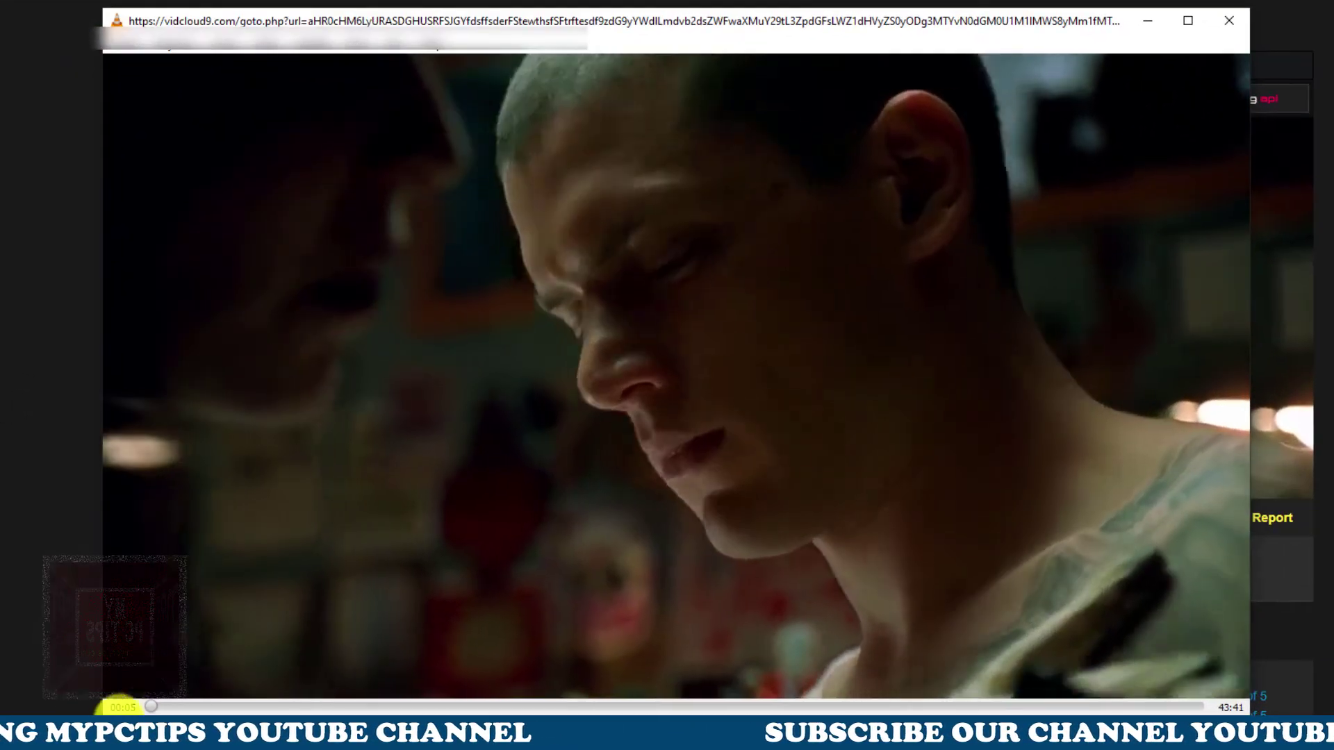
pyautogui.click(290, 707)
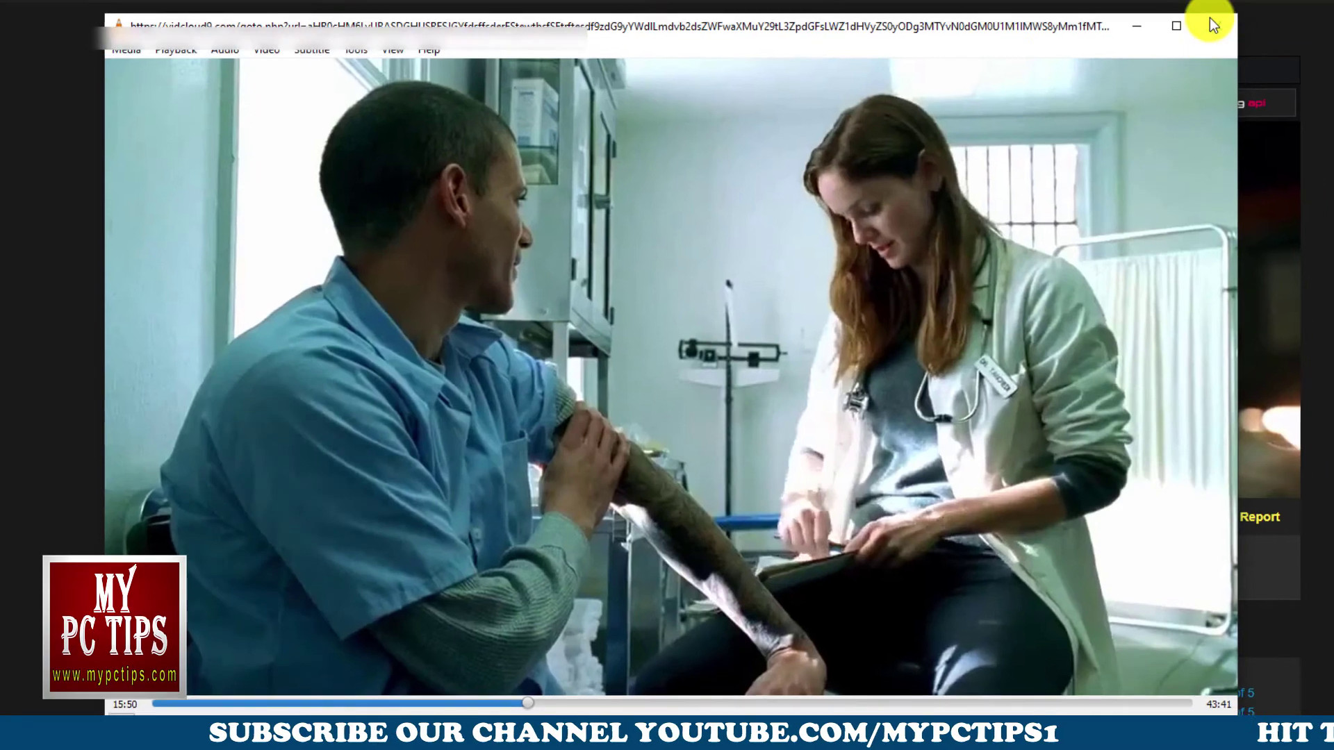
pyautogui.click(1212, 19)
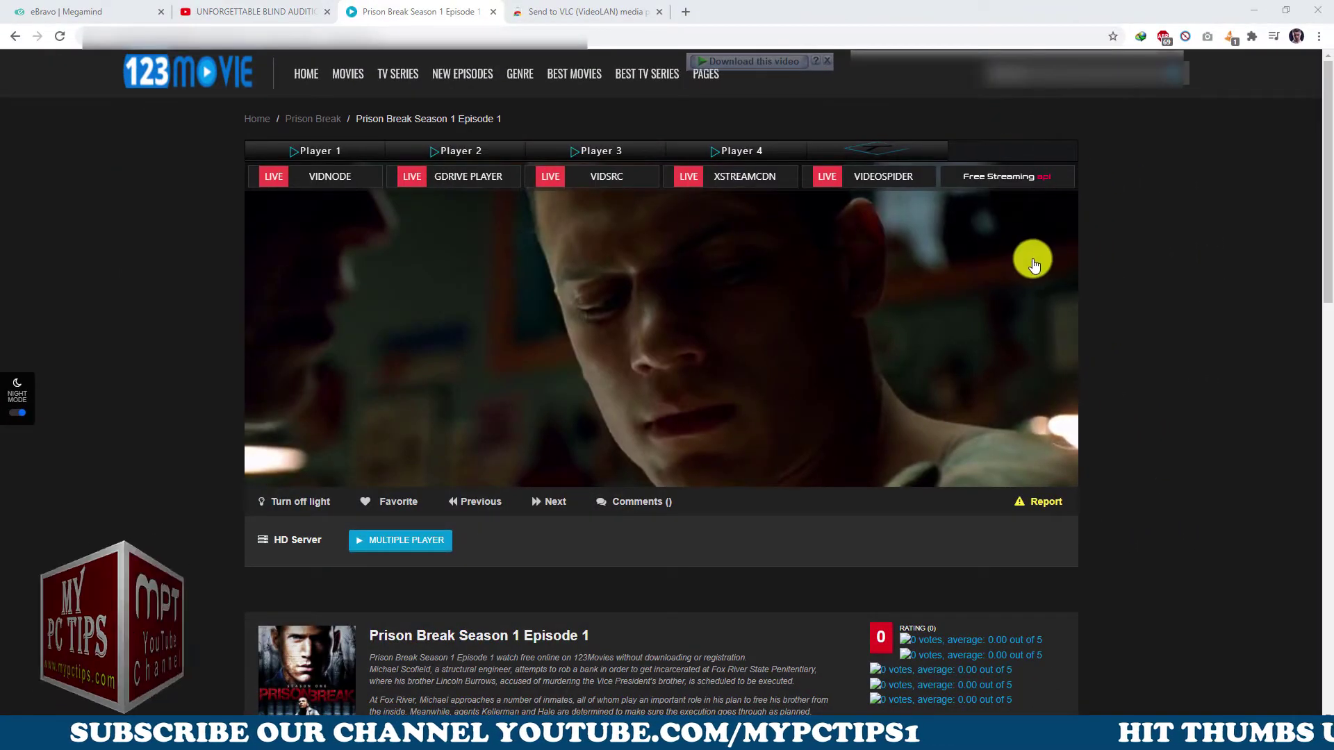
# Leave the 123Movie page, switch to Firefox and search Google for "send to vlc".
pyautogui.click(592, 13)
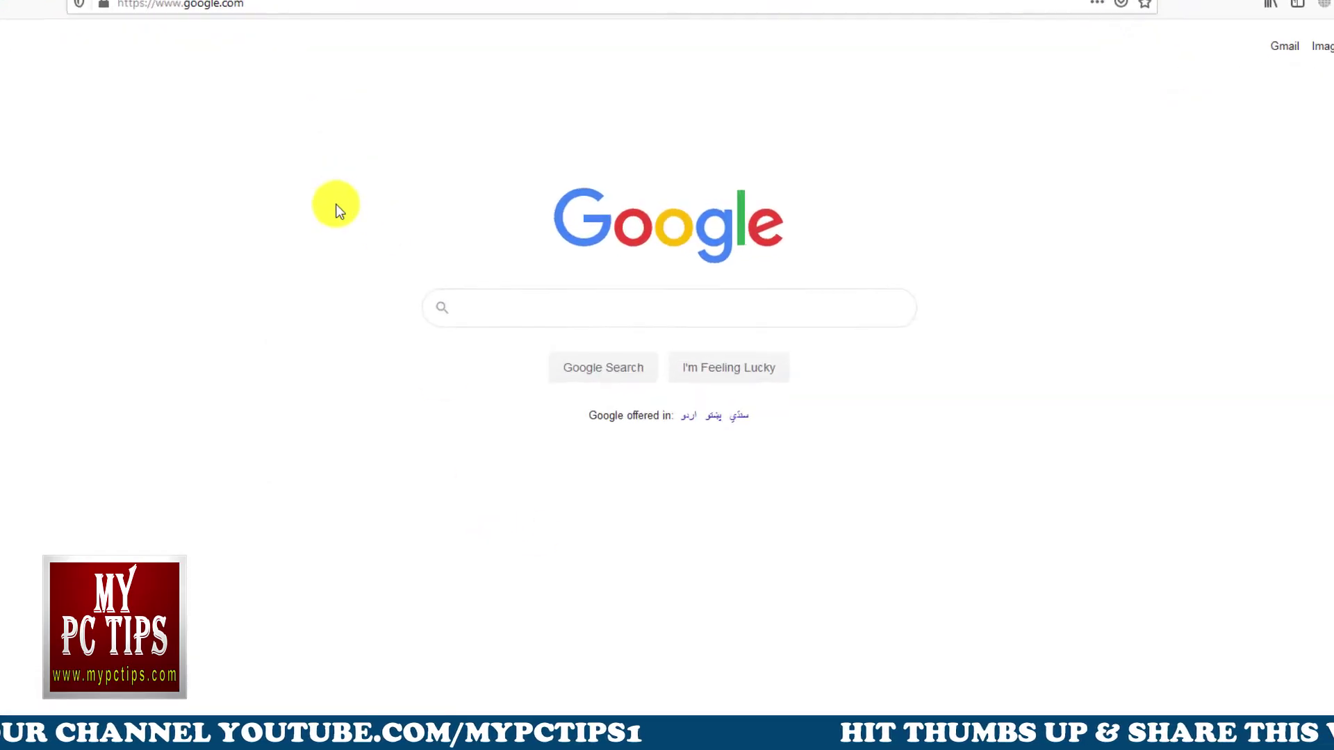
pyautogui.click(407, 381)
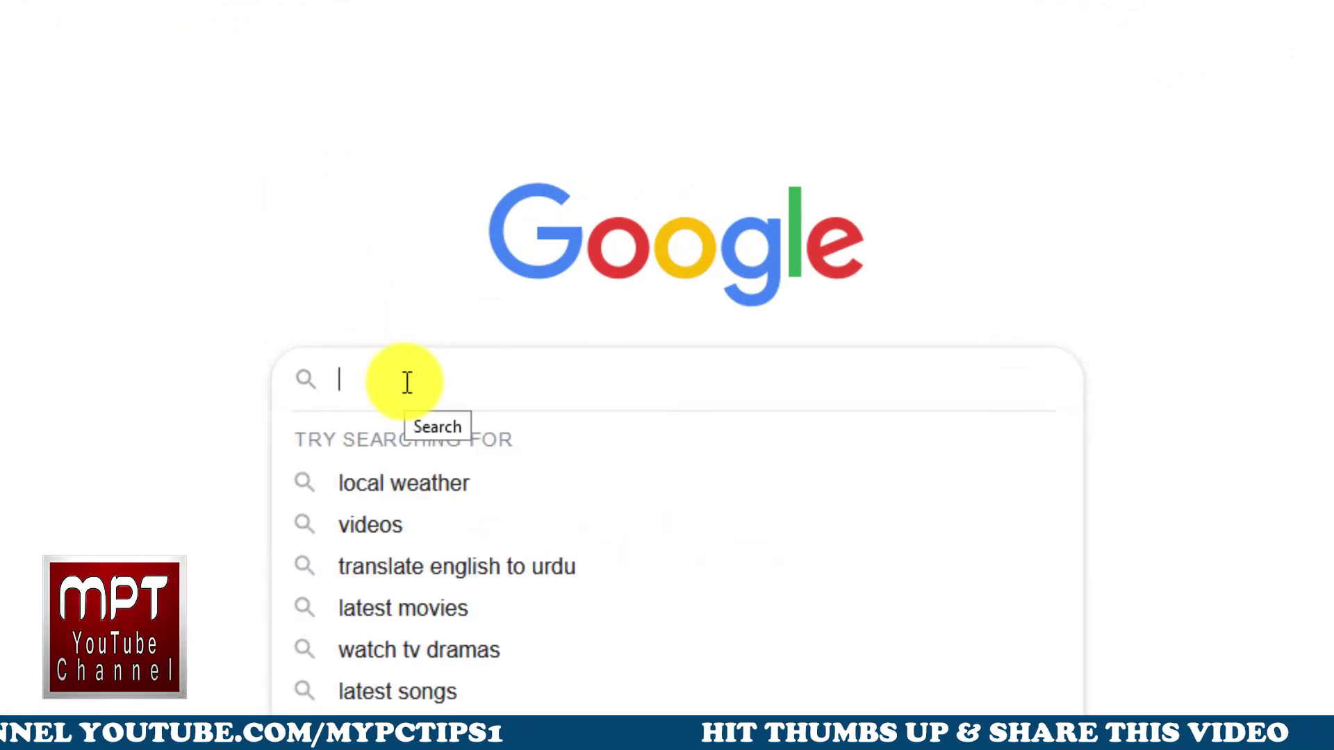
pyautogui.write('send to ')
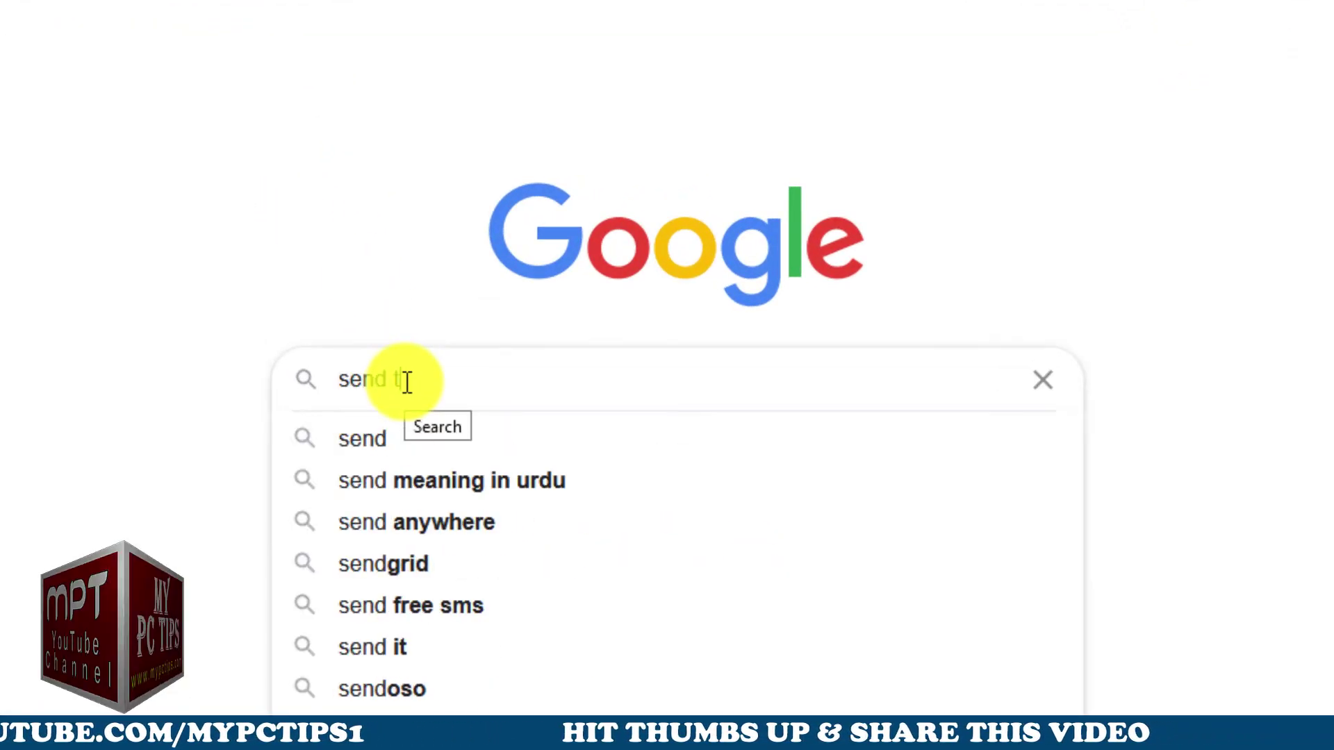
pyautogui.write('vlc')
pyautogui.press('Return')
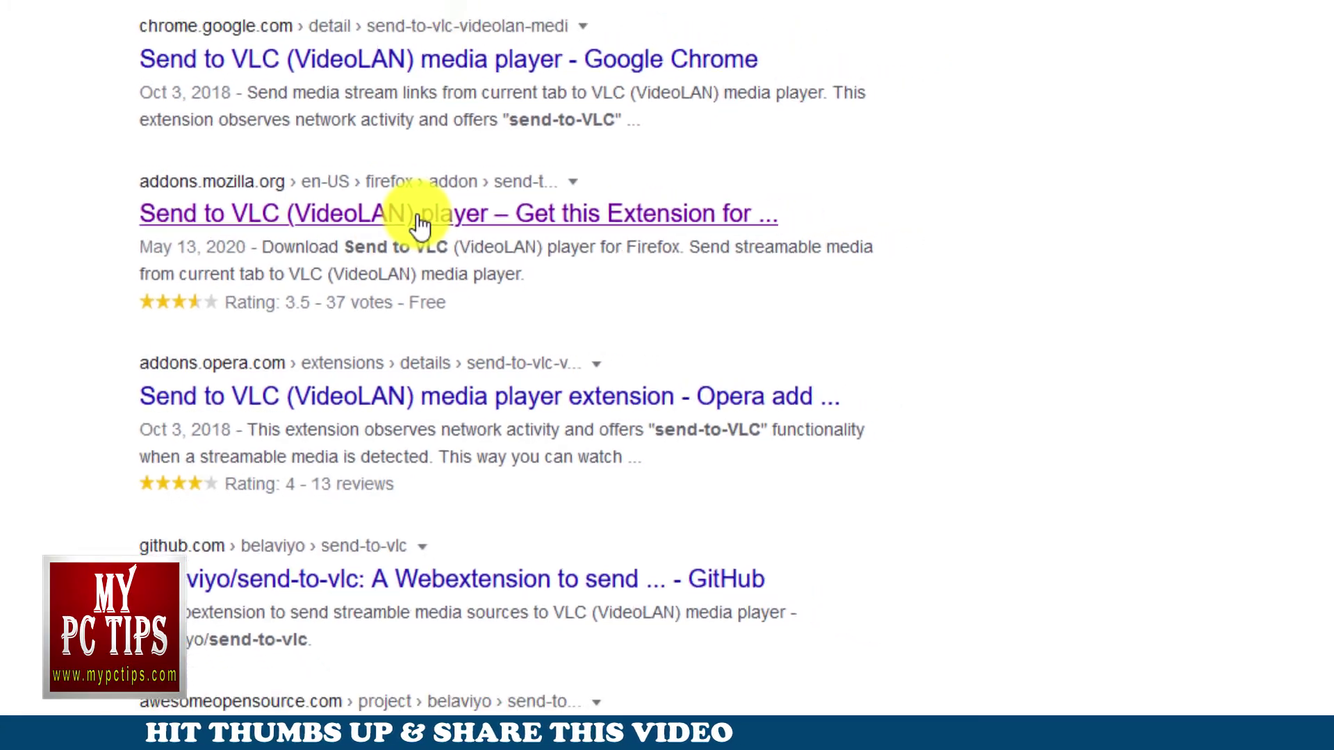
# Open the Mozilla add-on page for Send to VLC (VideoLAN) player, add the extension to Firefox and dismiss the installation notice.
pyautogui.click(458, 201)
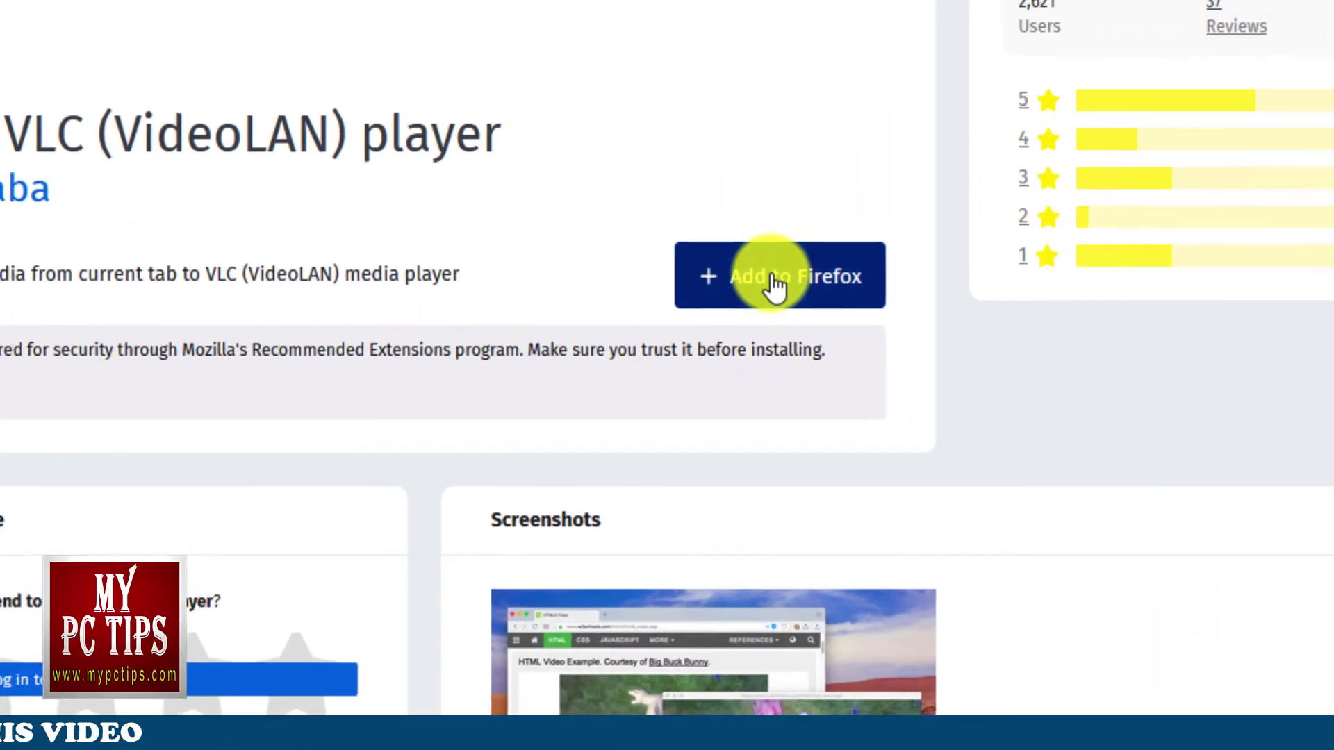
pyautogui.click(747, 268)
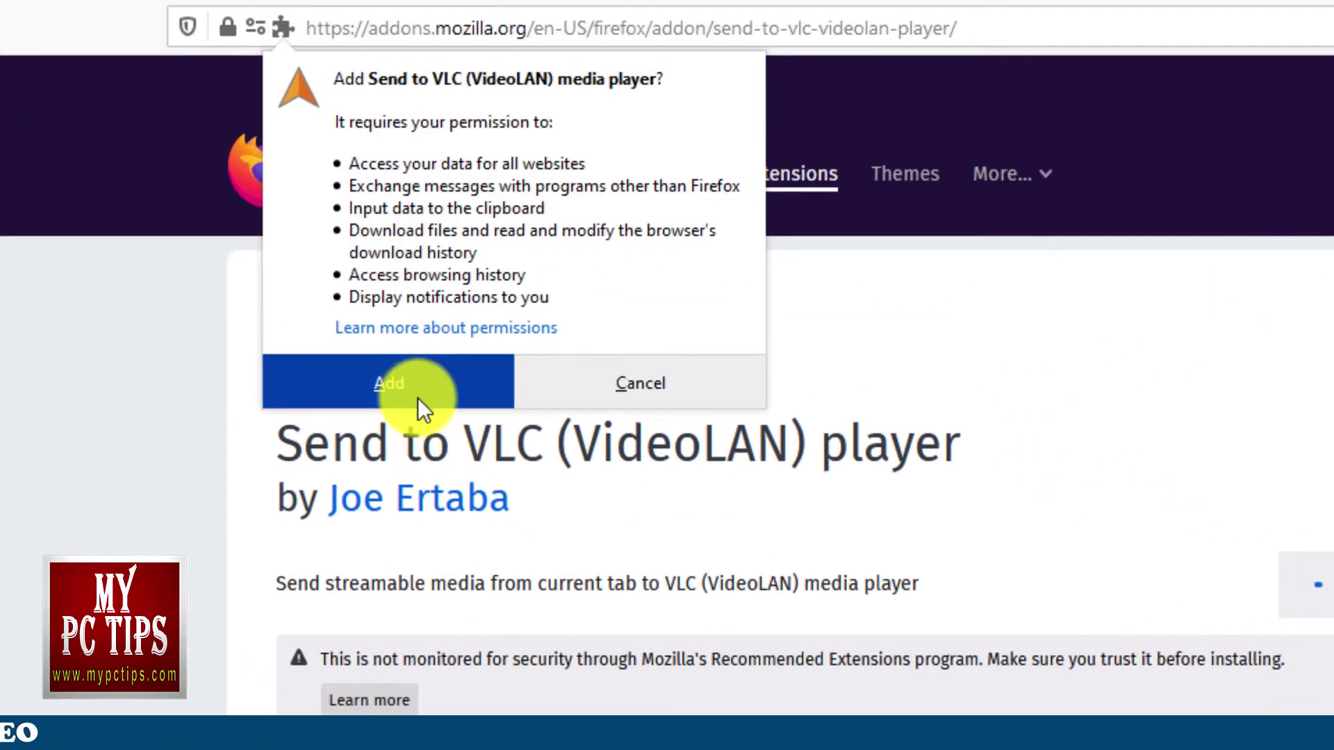
pyautogui.click(416, 389)
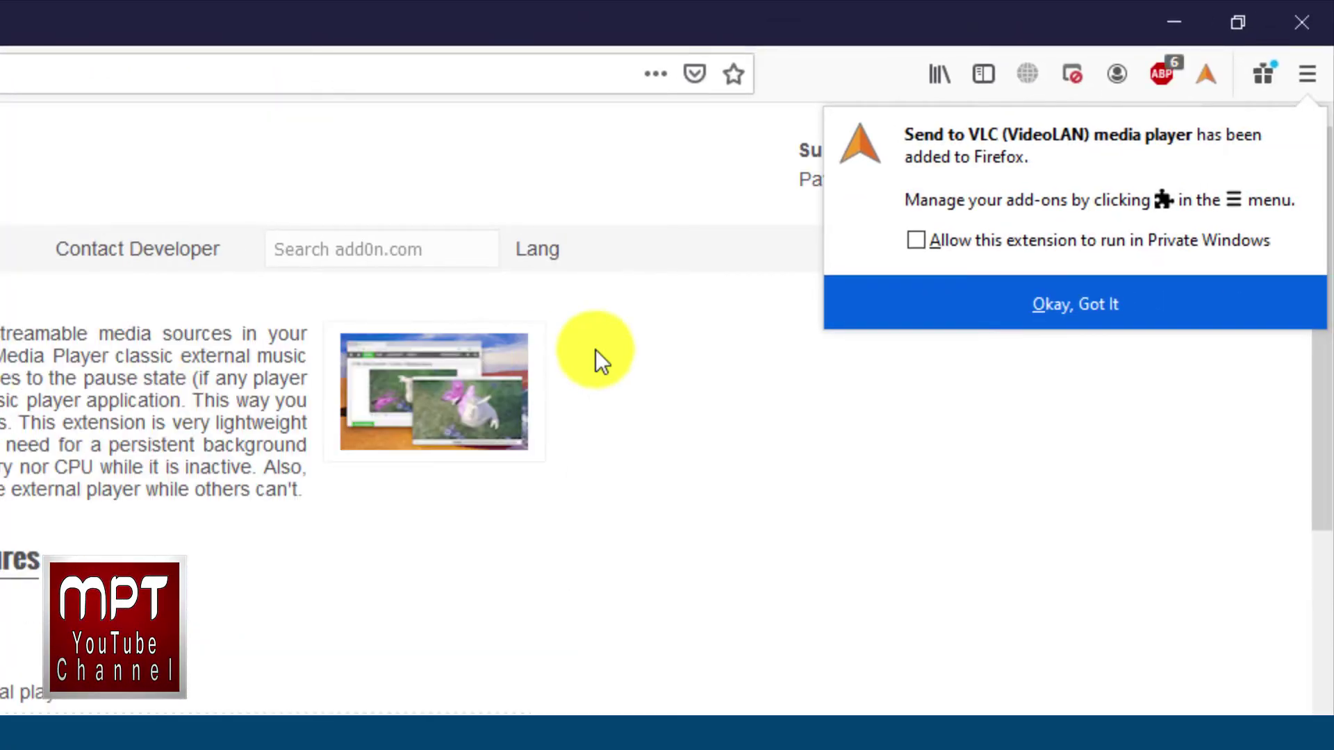
pyautogui.click(977, 314)
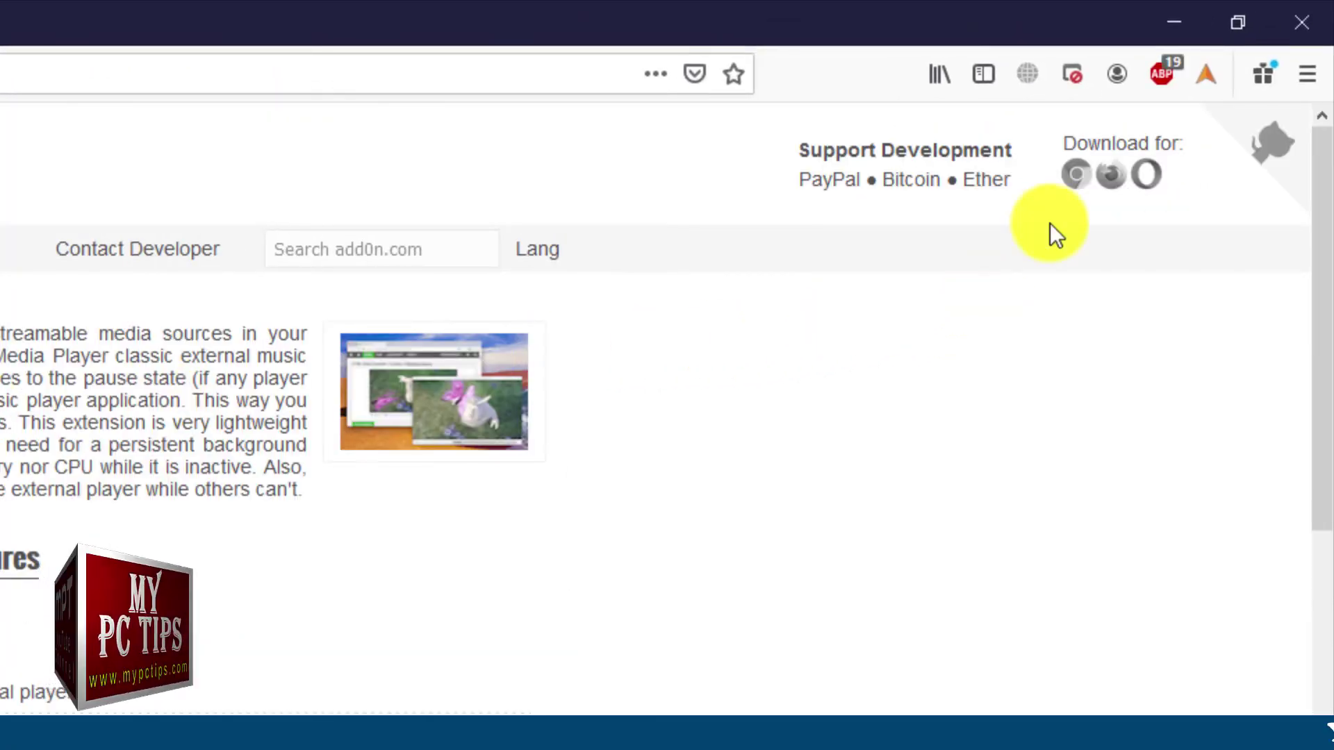
# In the Send to VLC extension's options, set the custom command to %ProgramFiles%\VideoLAN\VLC\vlc.exe and save.
pyautogui.rightClick(1207, 73)
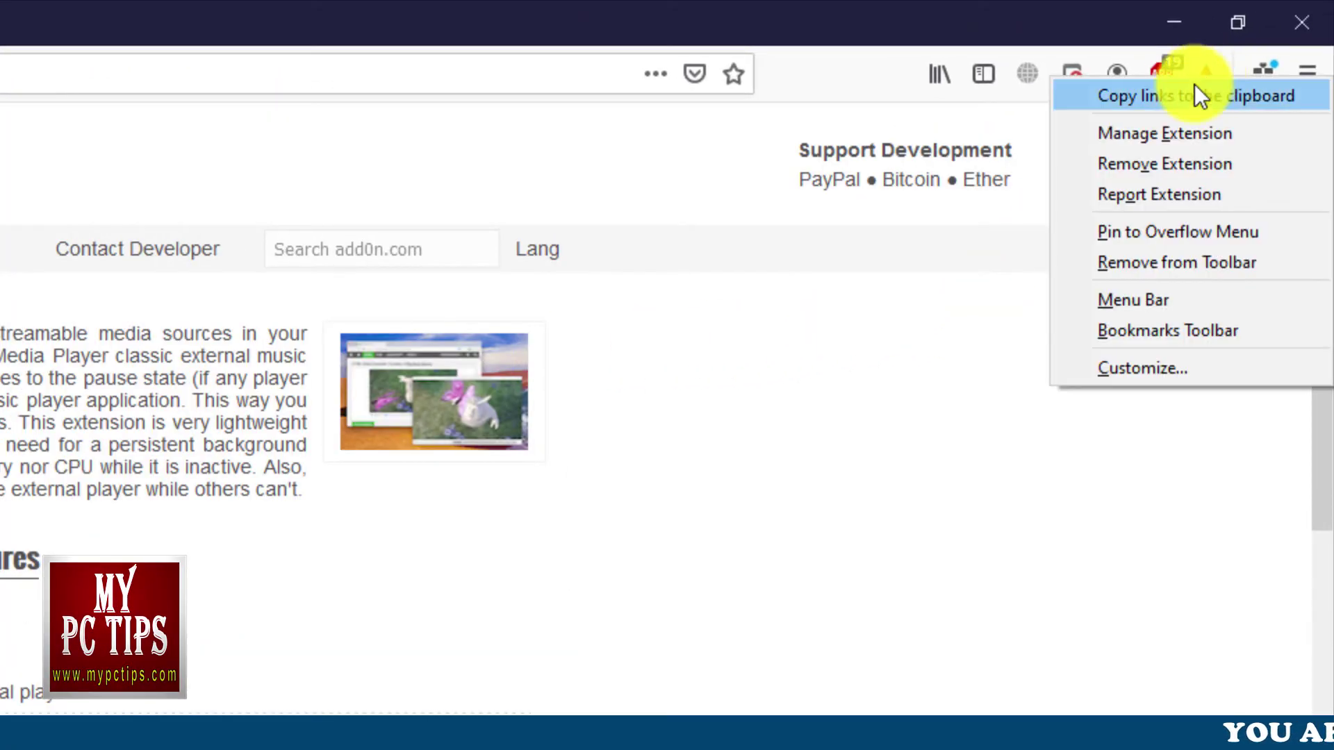
pyautogui.click(1227, 135)
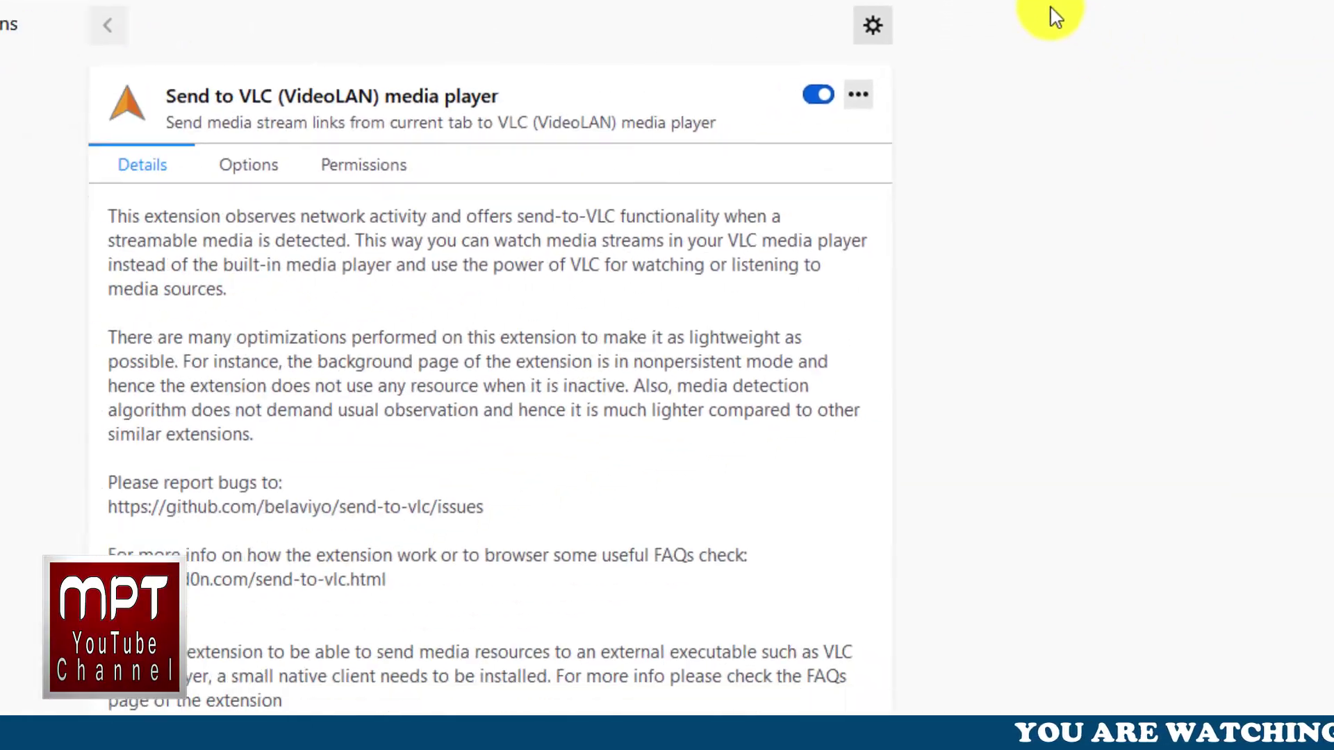
pyautogui.click(248, 167)
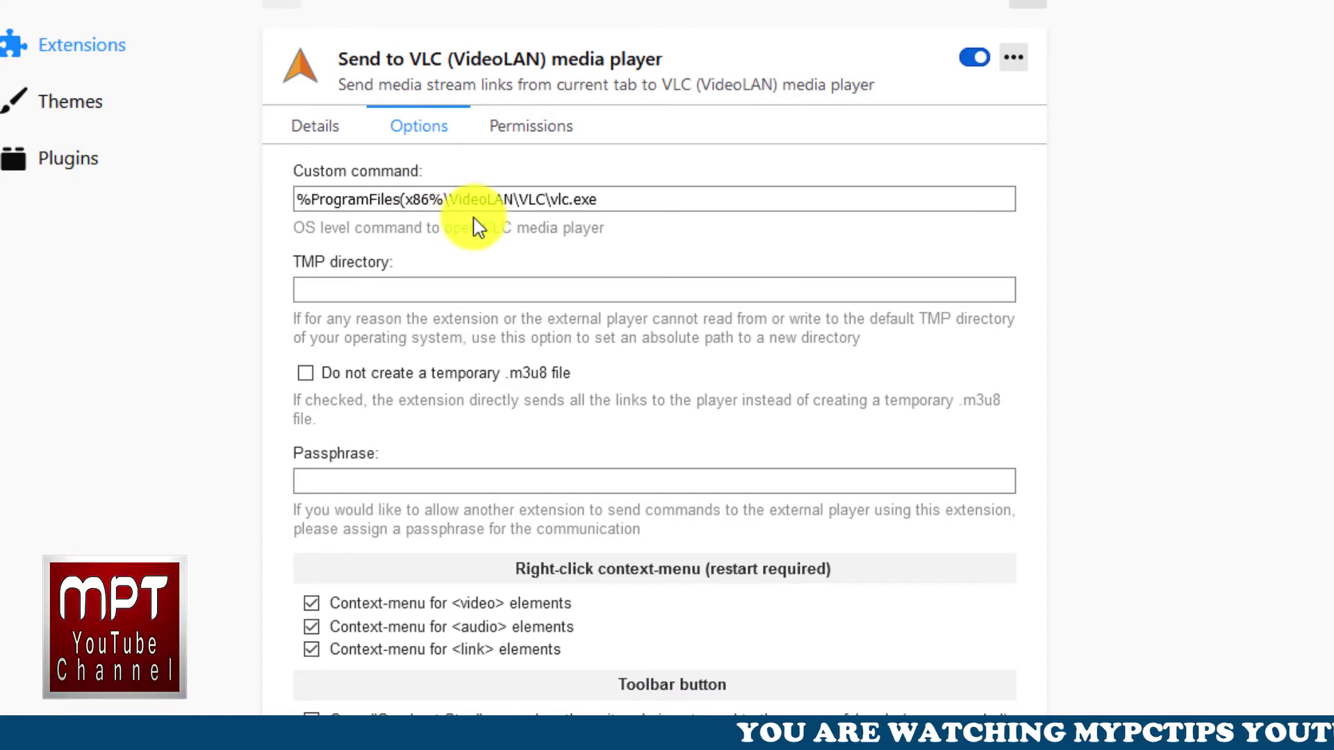
pyautogui.press('BackSpace')
pyautogui.press('BackSpace')
pyautogui.press('BackSpace')
pyautogui.press('BackSpace')
pyautogui.press('BackSpace')
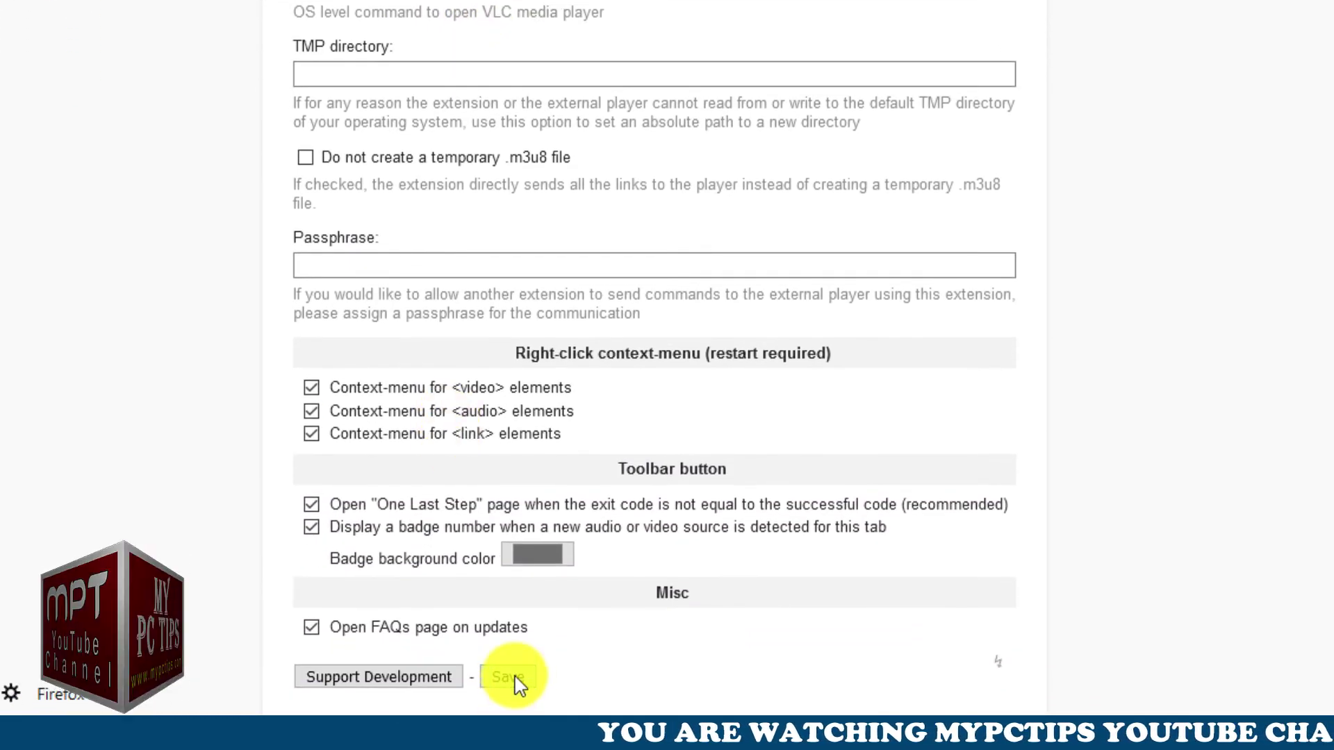
pyautogui.click(507, 725)
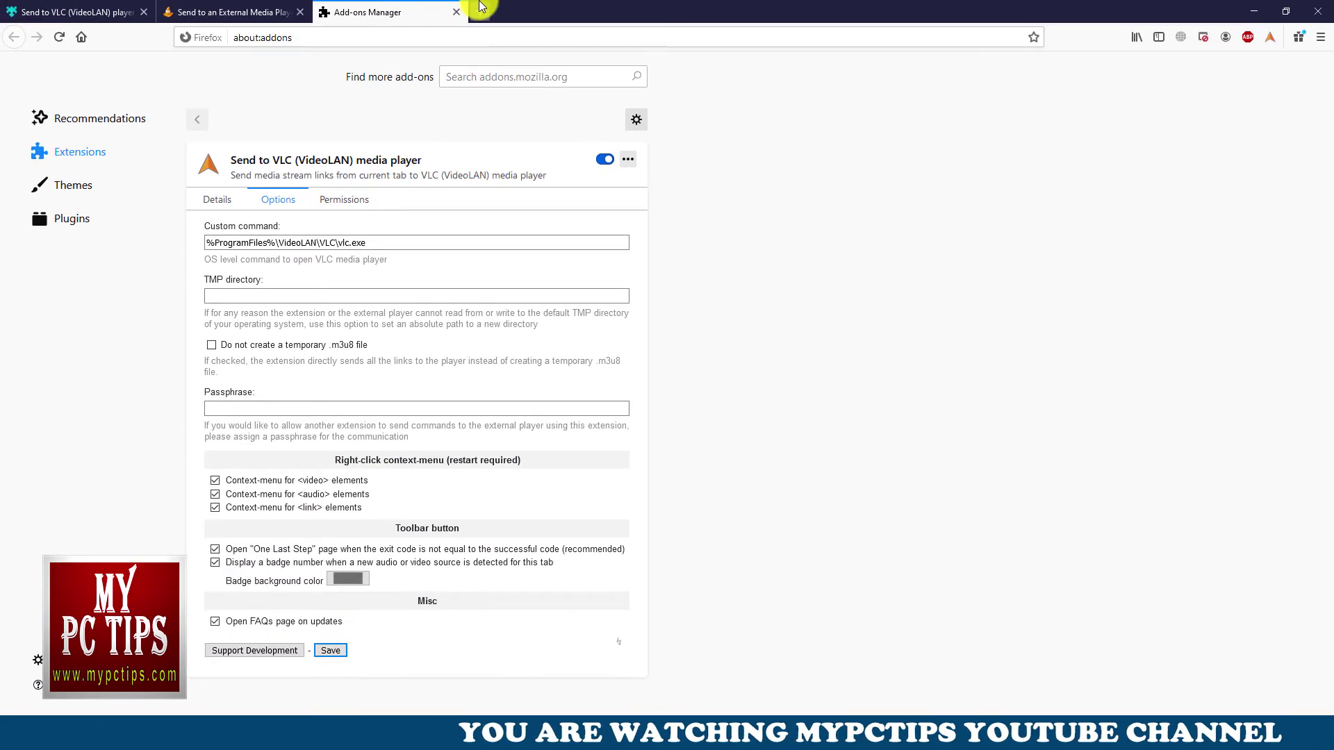
# Open youtube.com in a new tab and play the BBC video "The incredible ibex defies gravity and climbs a dam".
pyautogui.click(481, 8)
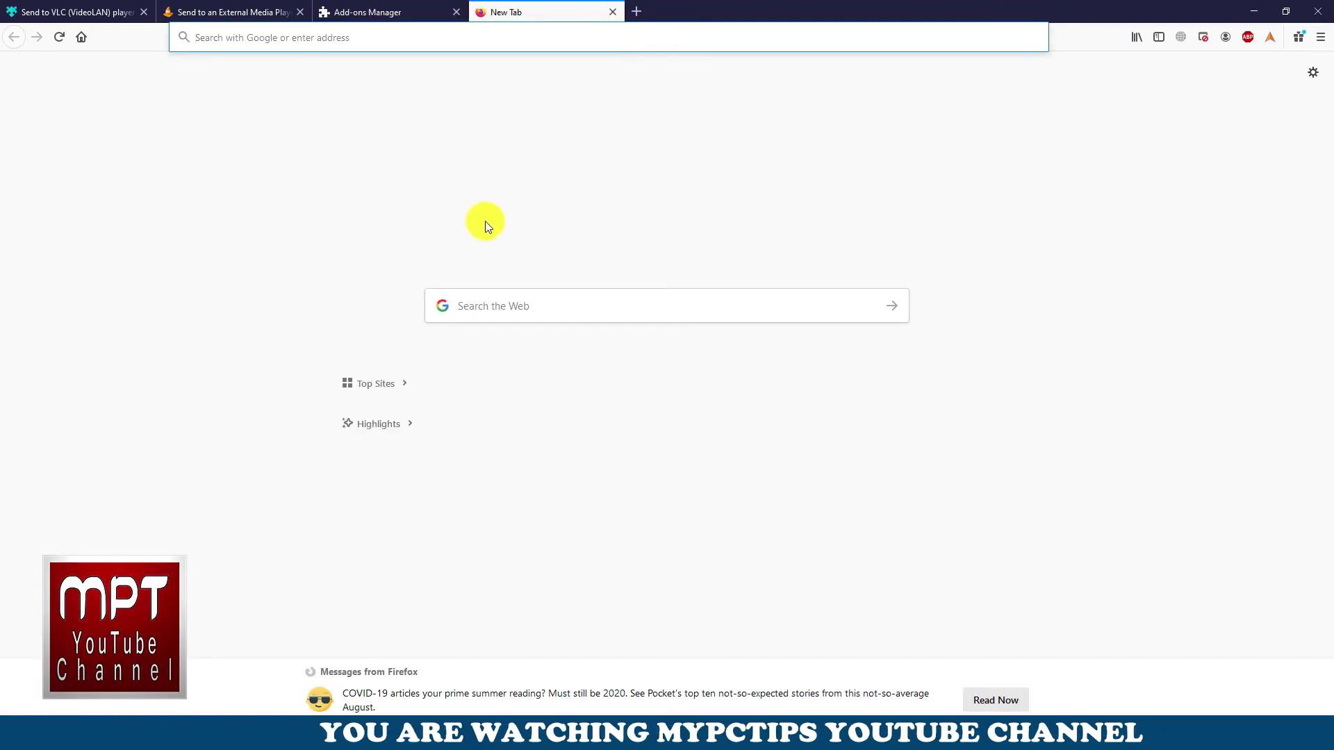
pyautogui.write('youtube.com/')
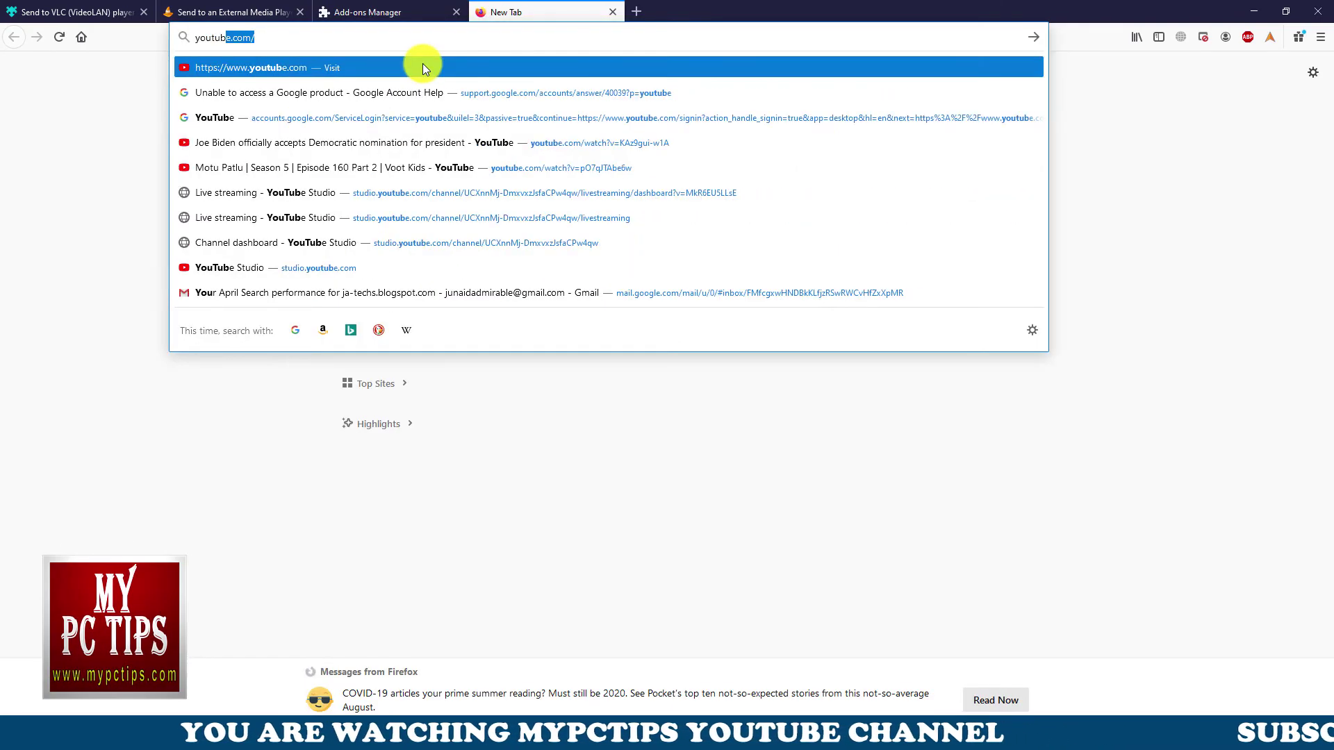
pyautogui.press('Return')
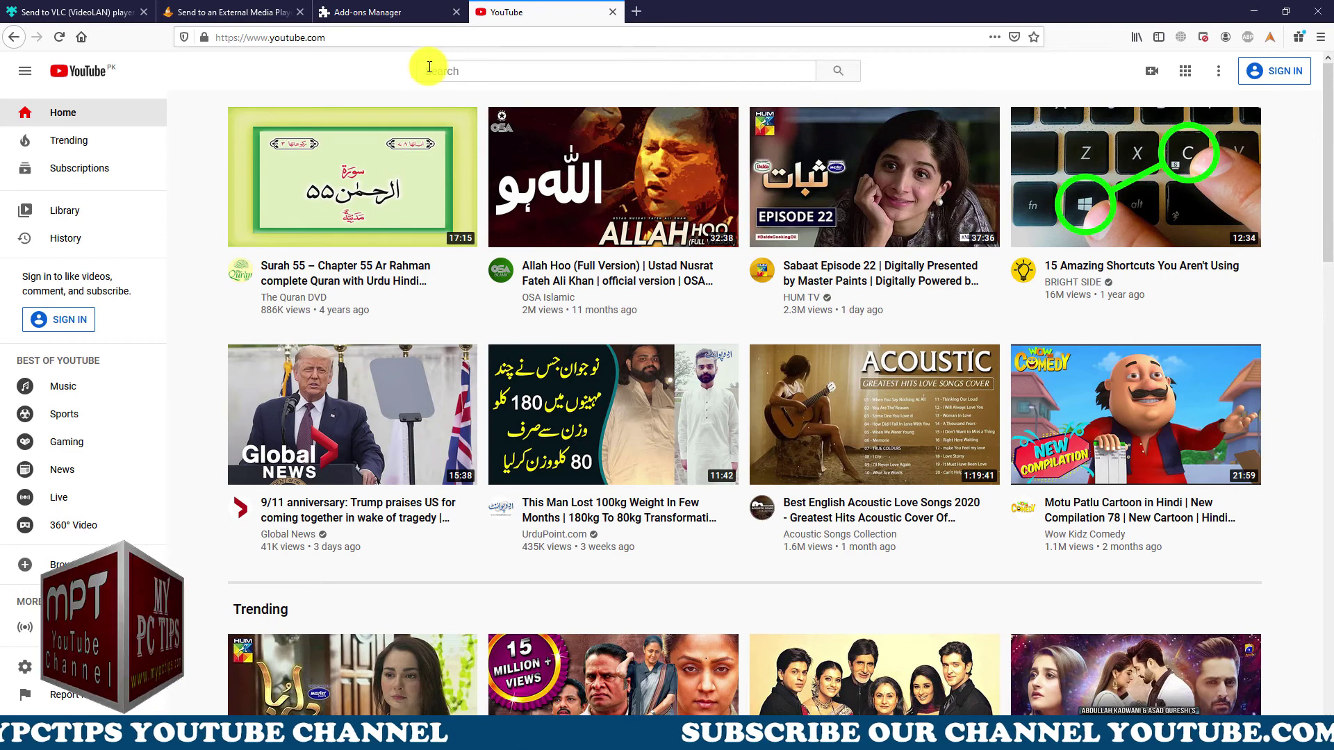
pyautogui.scroll(-7, 583, 382)
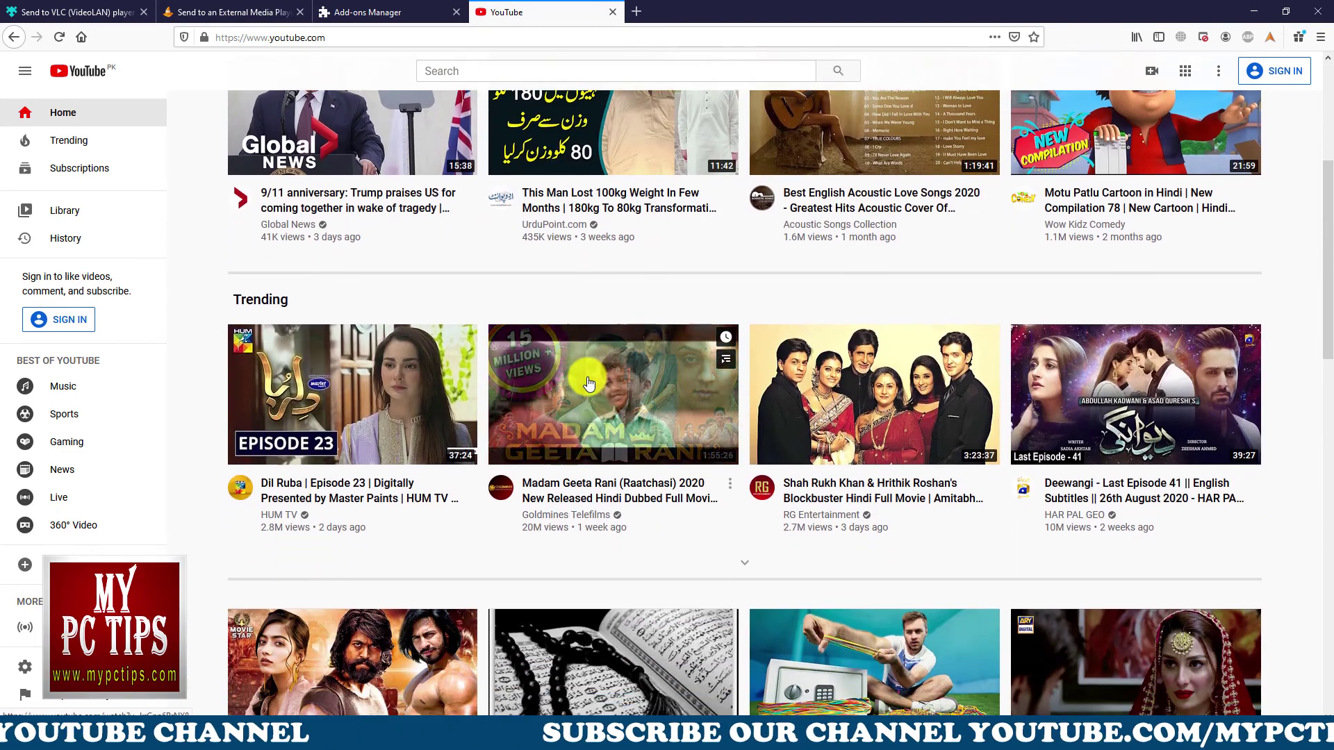
pyautogui.scroll(-2, 589, 384)
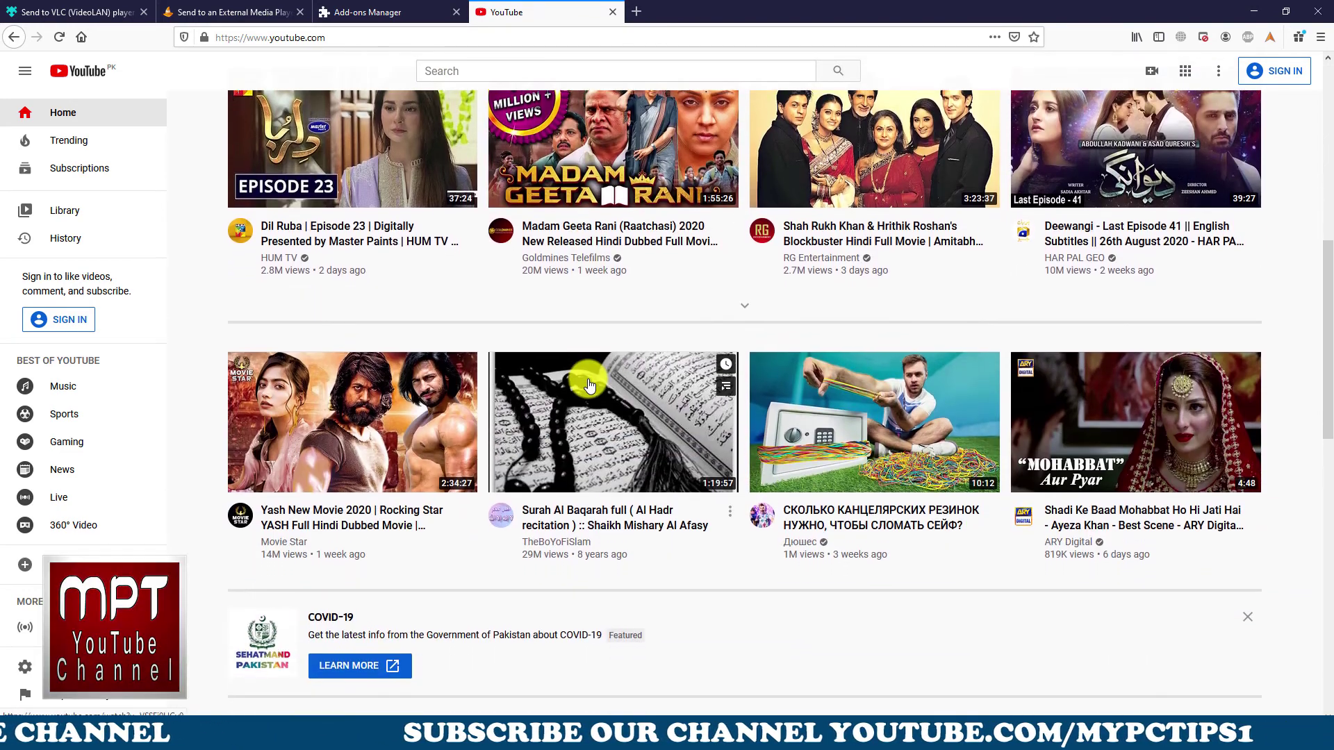
pyautogui.scroll(-3, 590, 384)
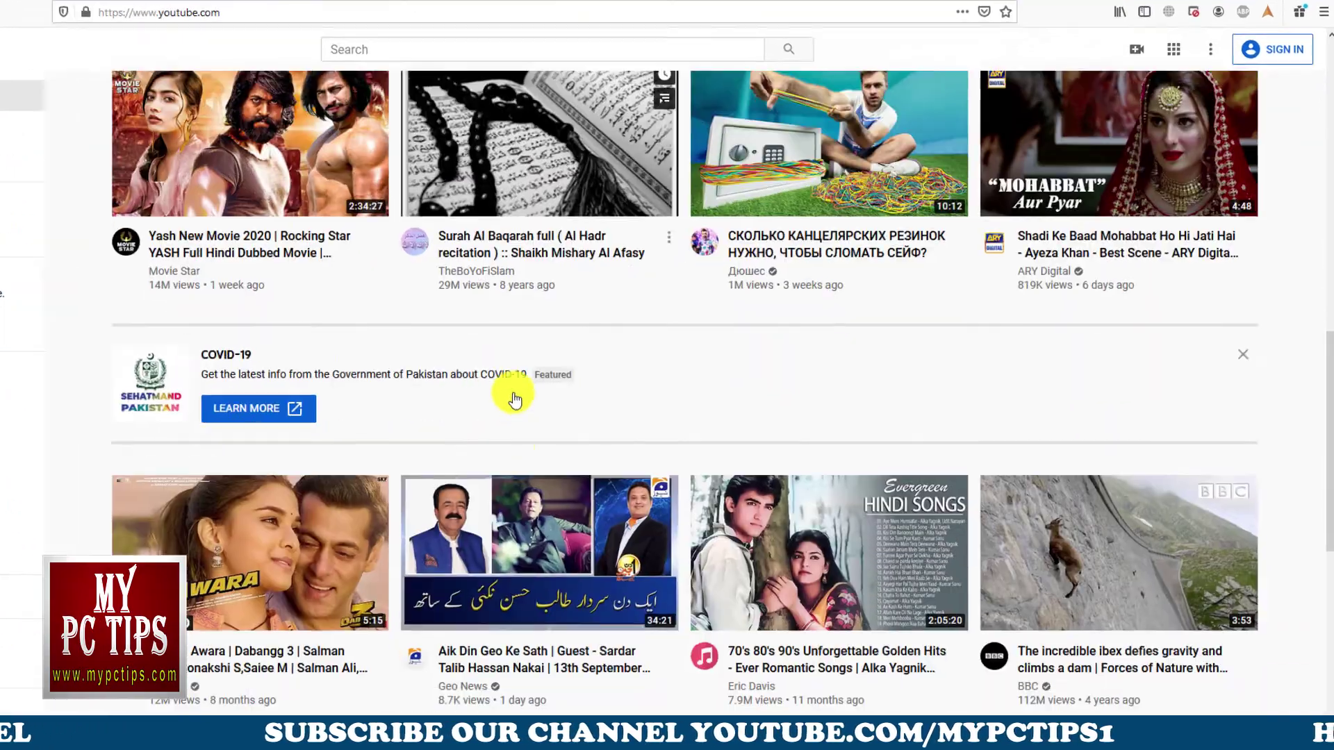
pyautogui.scroll(-3, 132, 340)
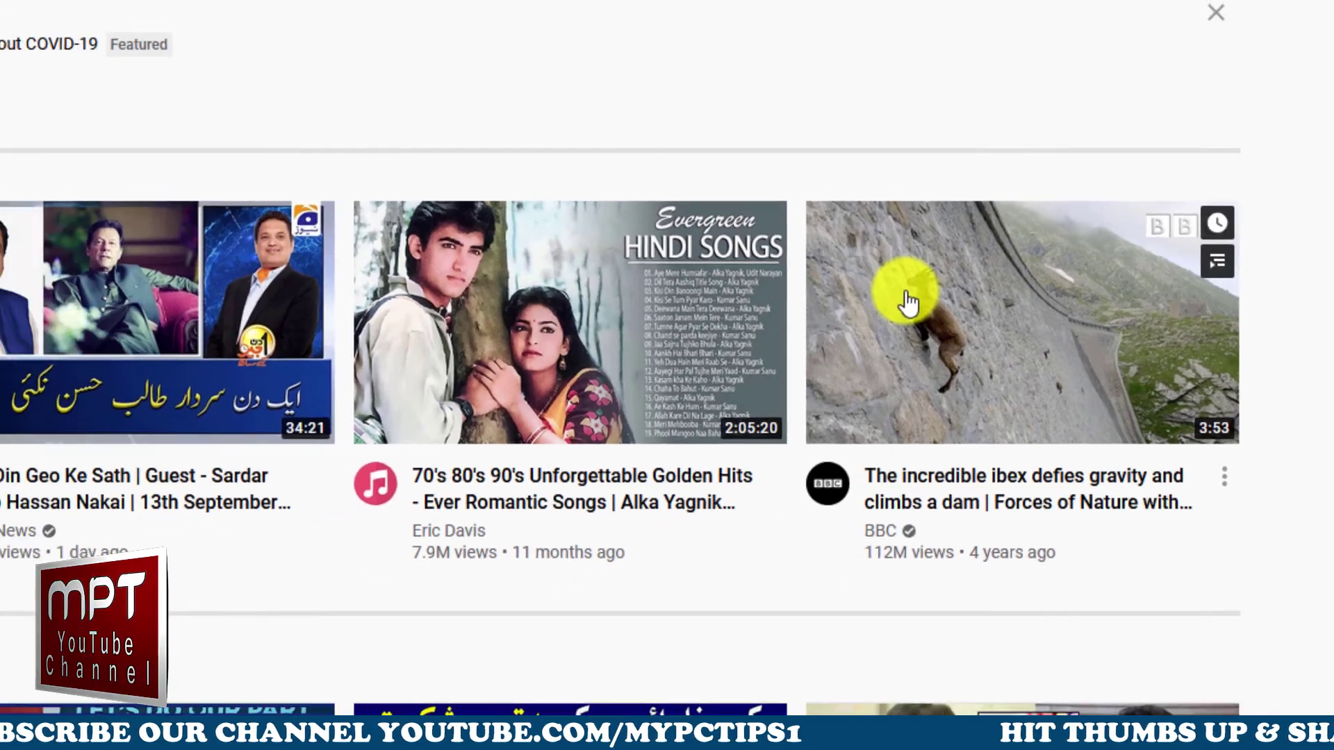
pyautogui.click(844, 297)
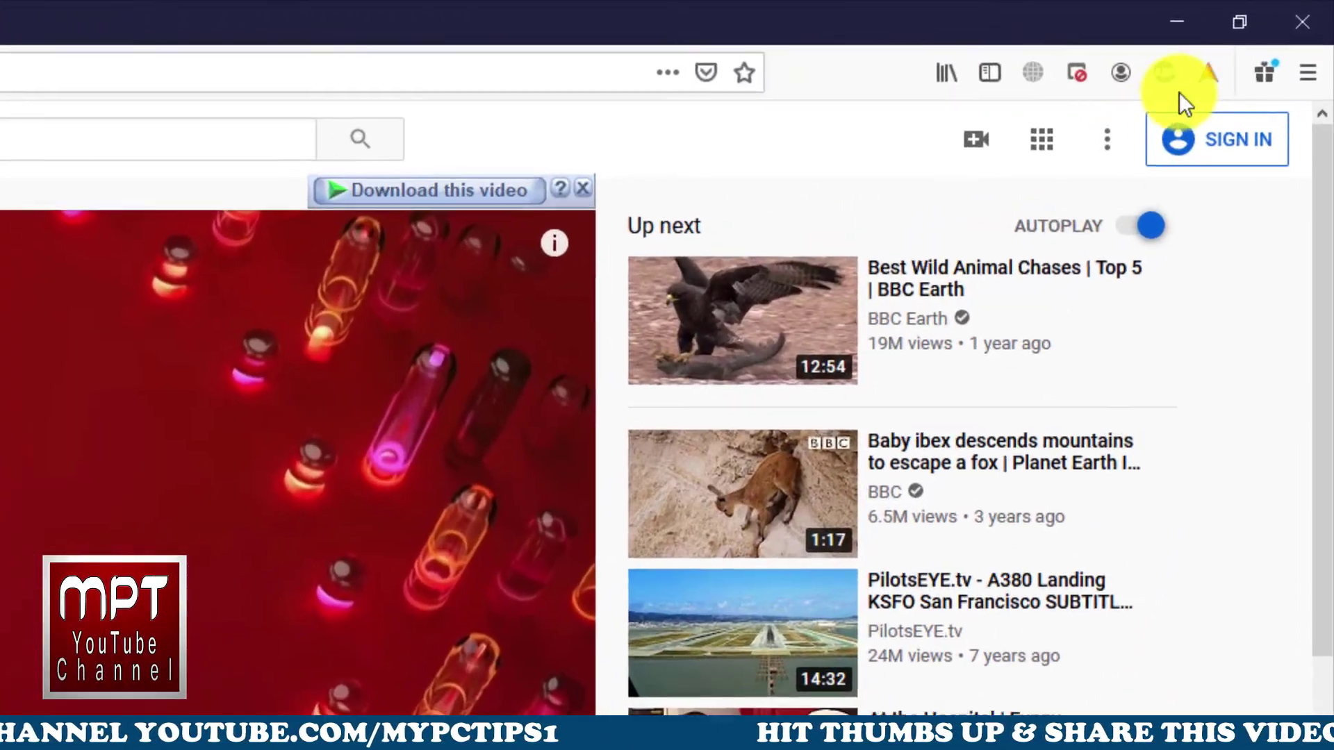
# Send the BBC ibex video to VLC, test playback by skipping forward to about 02:28 and beyond, and close VLC.
pyautogui.click(1209, 82)
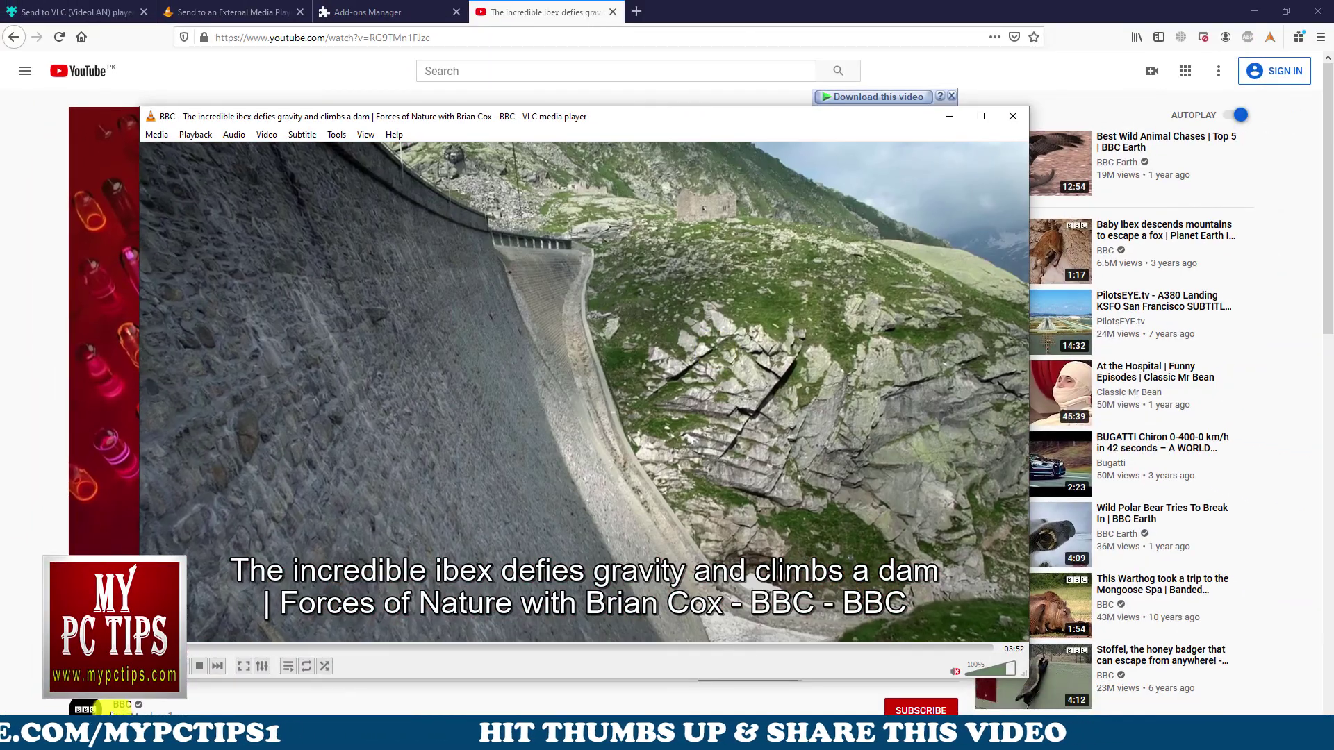
pyautogui.moveTo(310, 648); pyautogui.dragTo(436, 649)
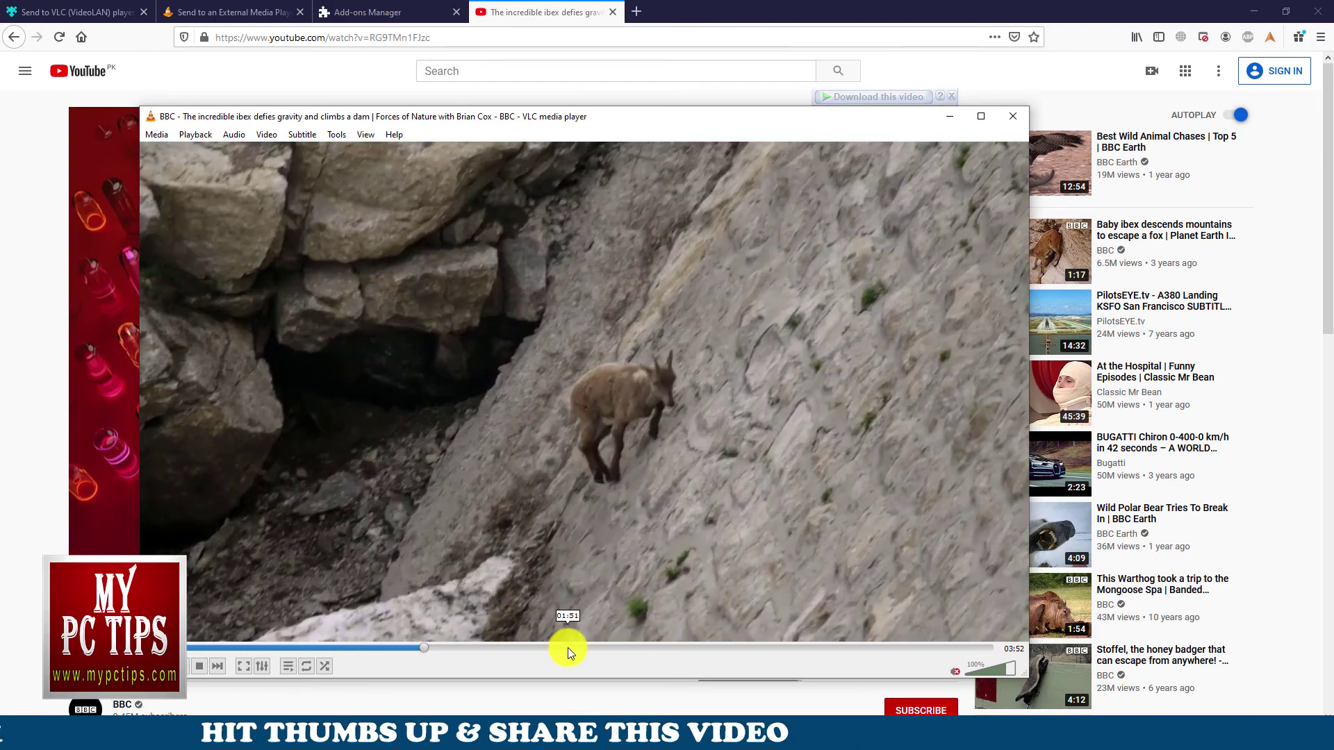
pyautogui.click(697, 646)
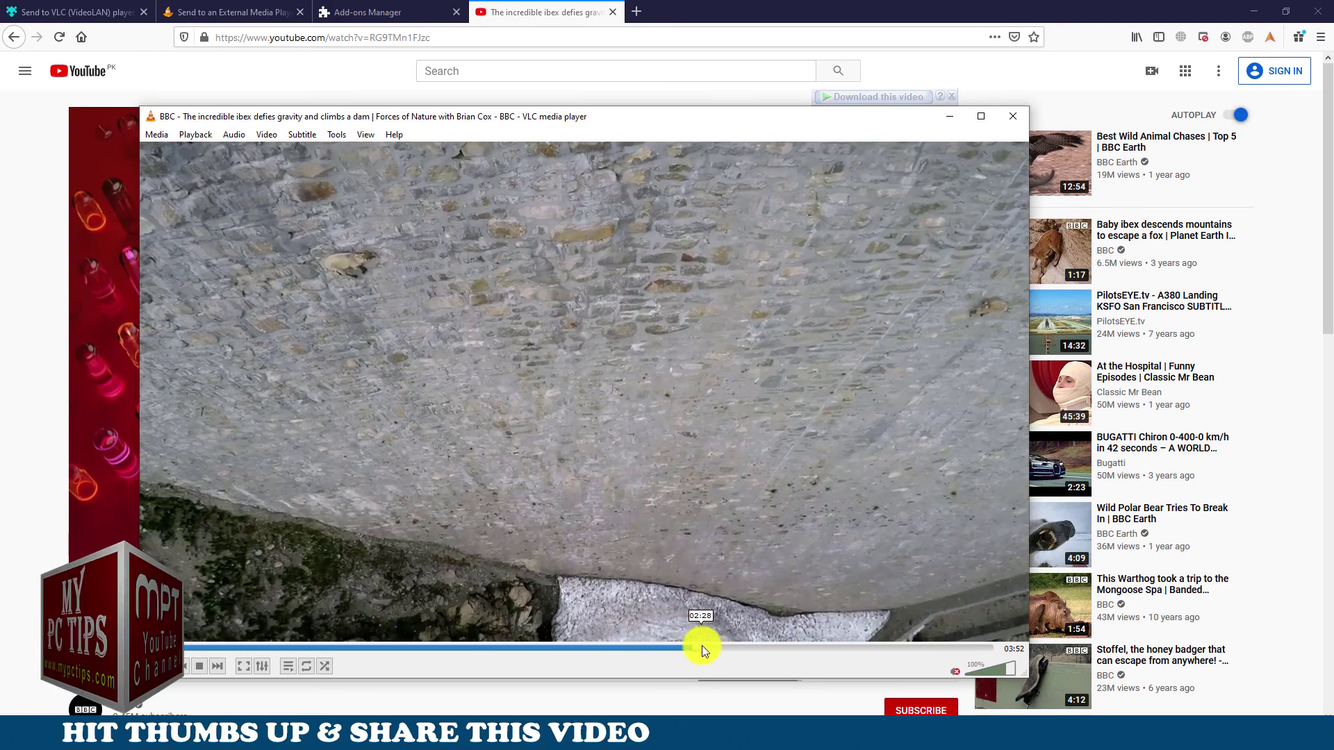
pyautogui.click(773, 646)
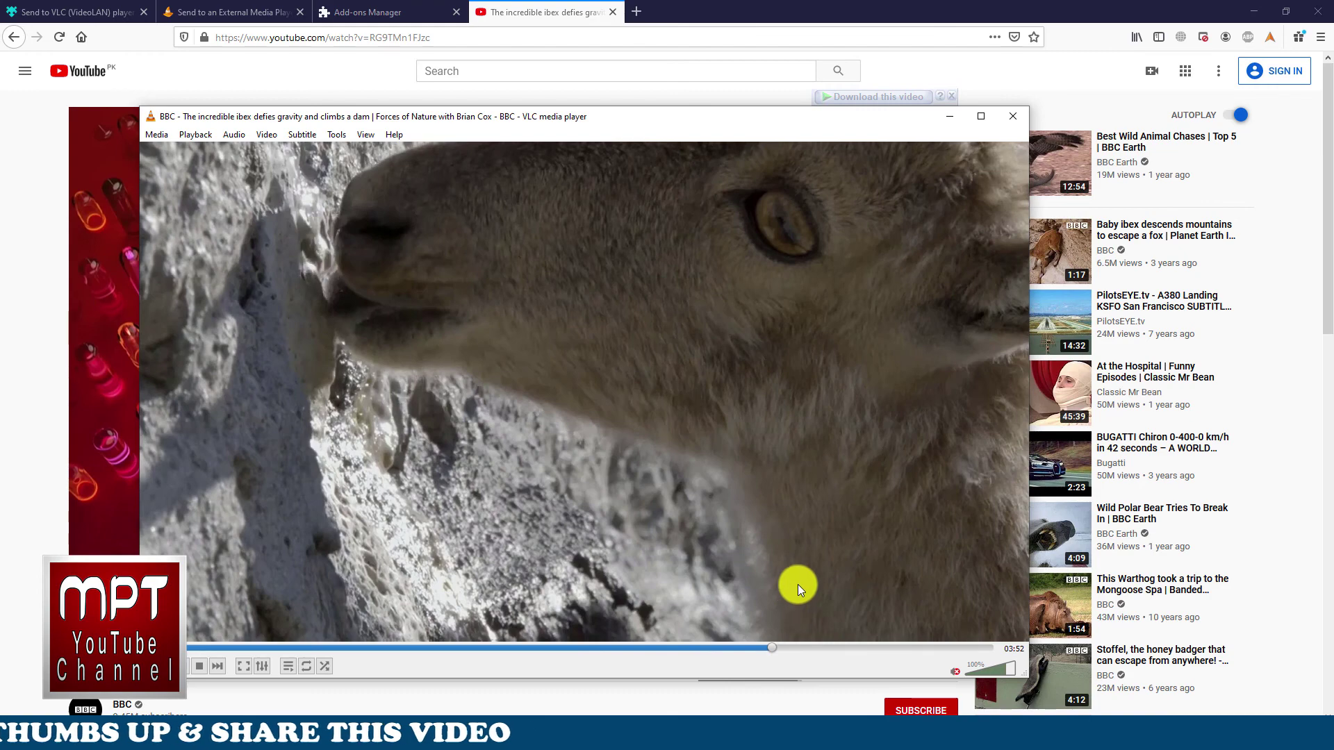
pyautogui.click(1014, 116)
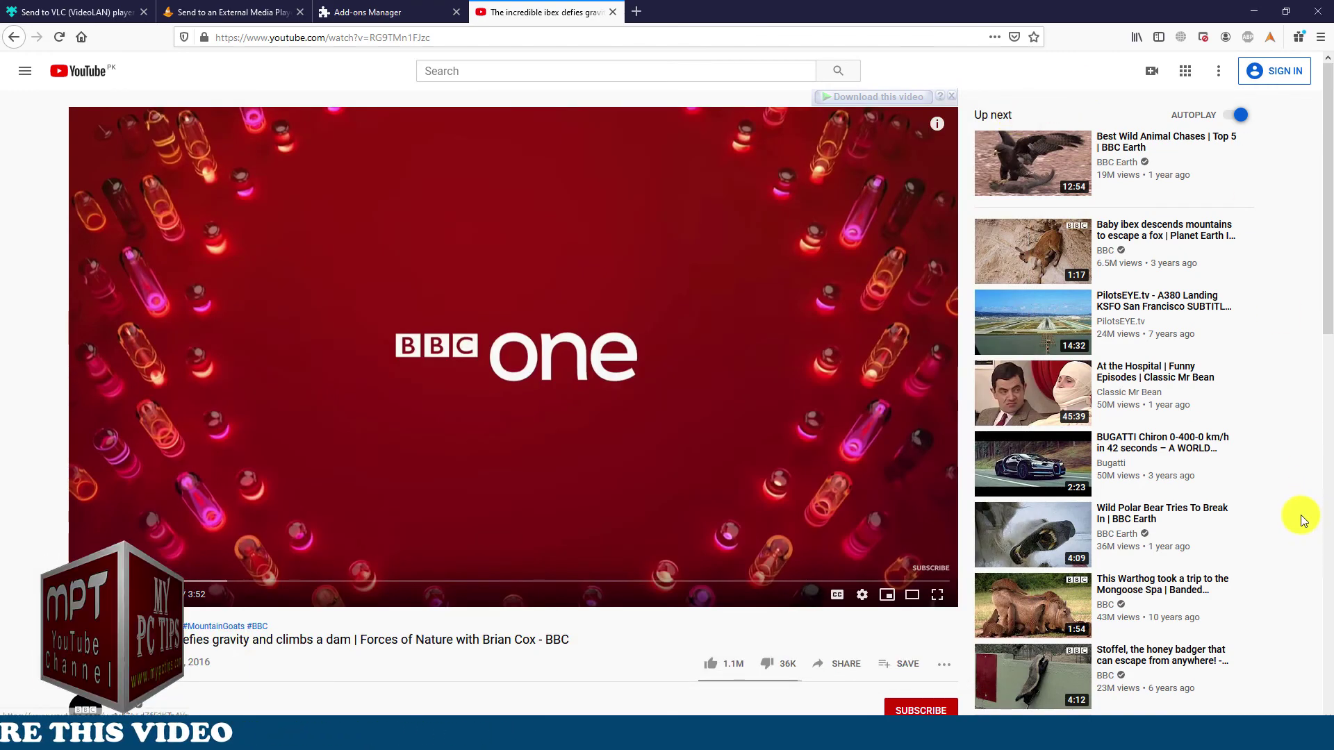